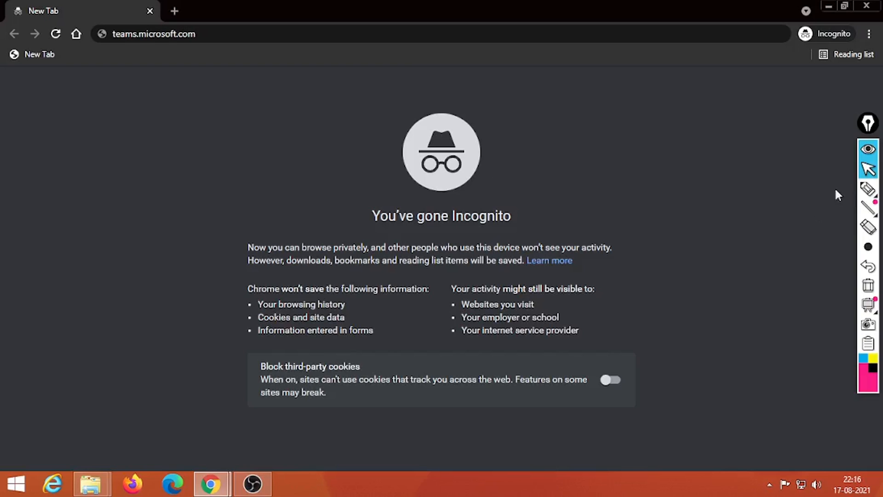
Circle the Teams web address with the screen pen, then erase the markup.
left_click(868, 189)
left_click(811, 190)
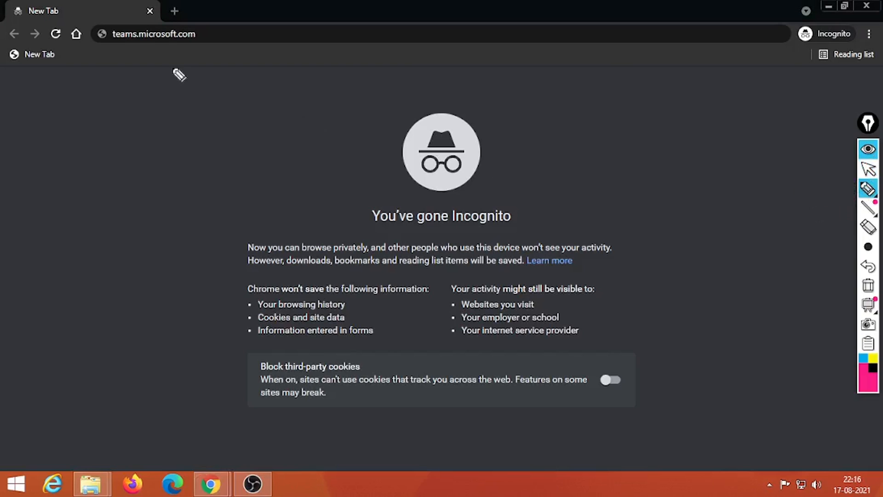
mouse_move(92, 19)
left_mouse_down()
mouse_move(154, 58)
mouse_move(208, 57)
mouse_move(152, 14)
mouse_move(96, 19)
left_mouse_up()
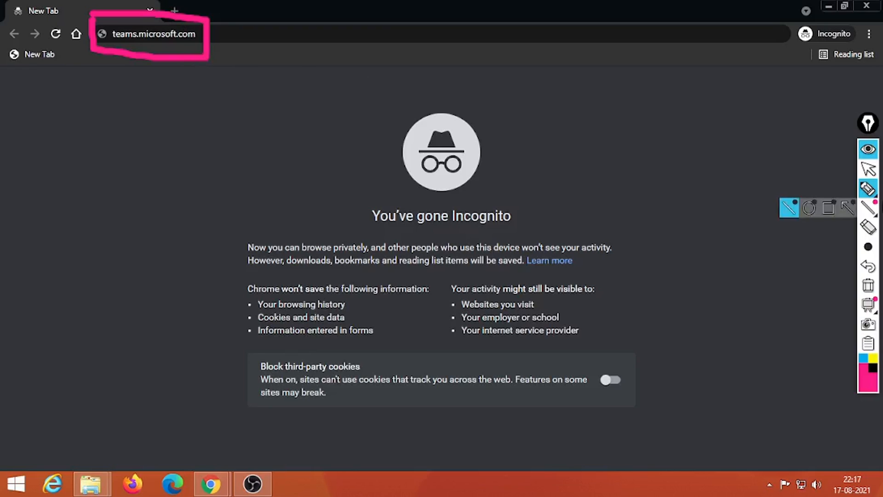
left_click(868, 168)
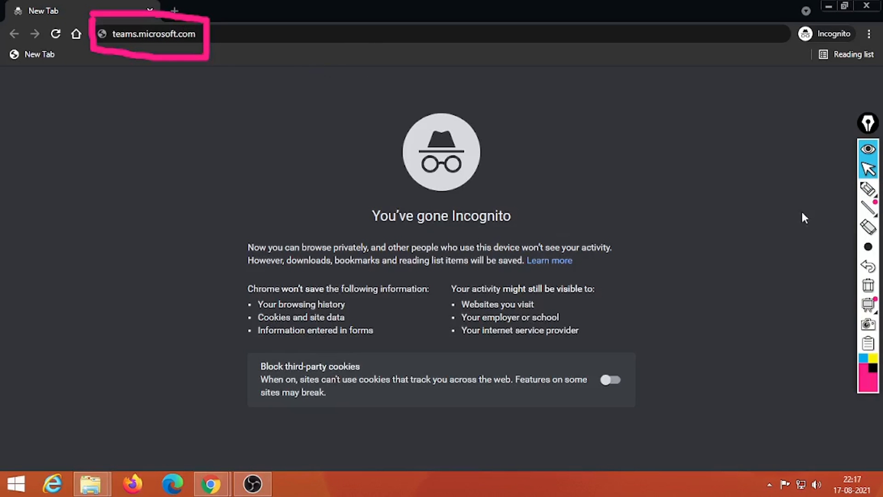
left_click(868, 285)
Load teams.microsoft.com and submit the faculty account's e-mail address.
left_click(291, 37)
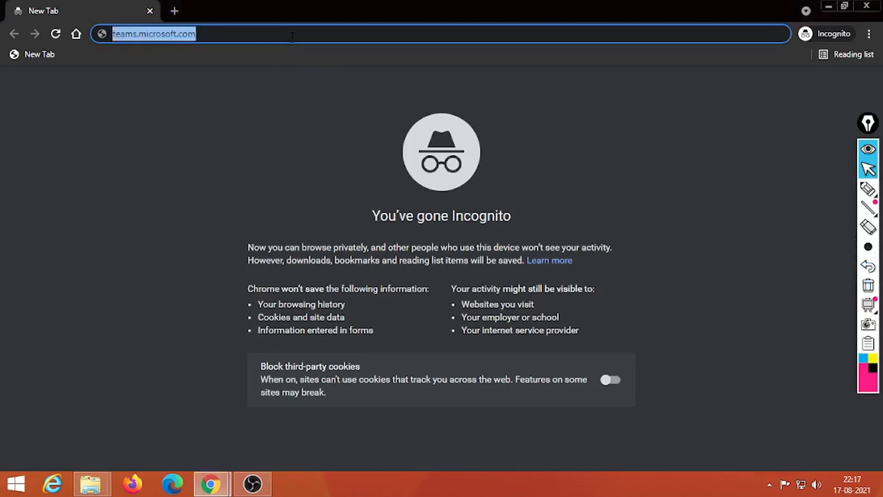
key("Return")
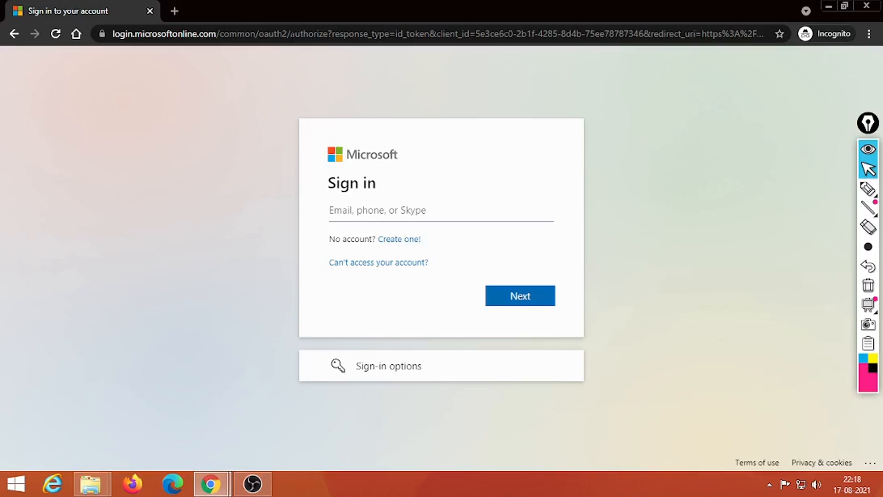
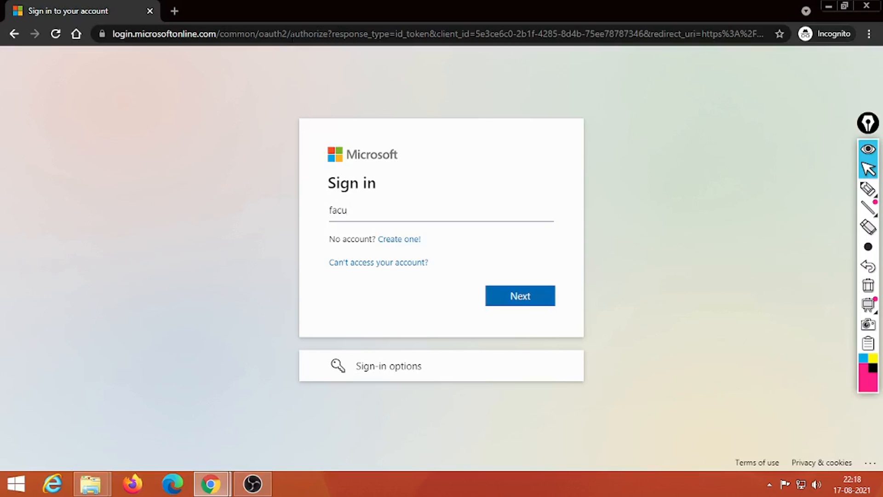
left_click(512, 301)
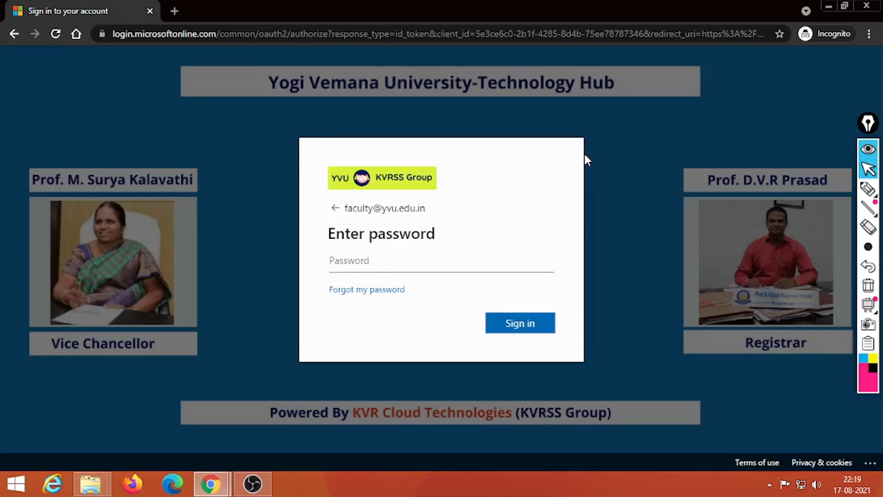
Enter the faculty account password in the Password field.
type("••••••••••")
Sign in, then enter the current password and the new password twice on Update your password.
left_click(530, 322)
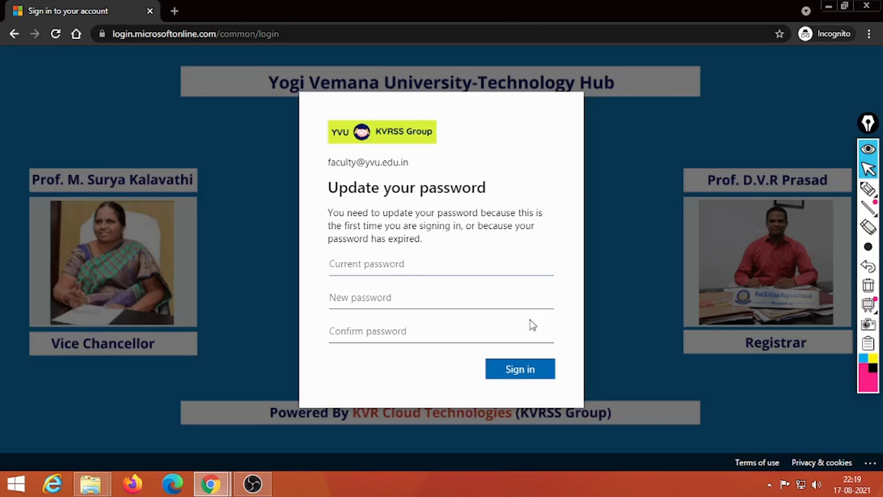
type("••••••••••")
key("Tab")
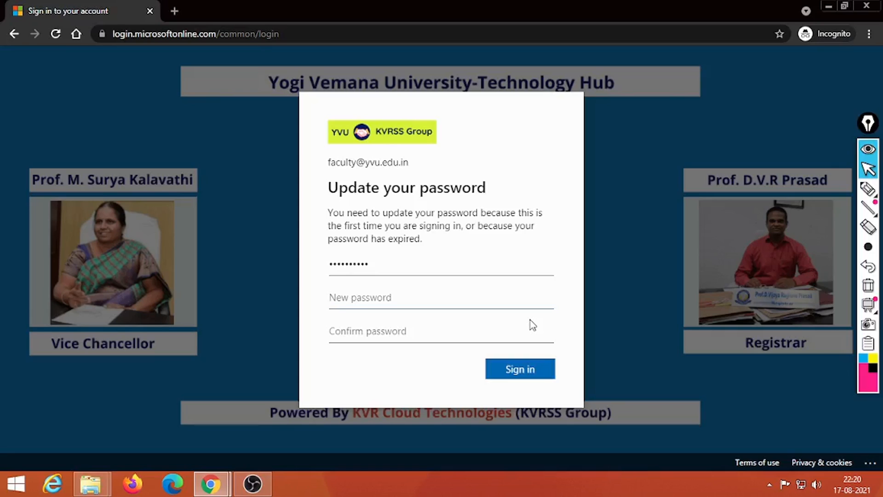
type("•••••••••••••••")
key("Tab")
type("••••••••••••")
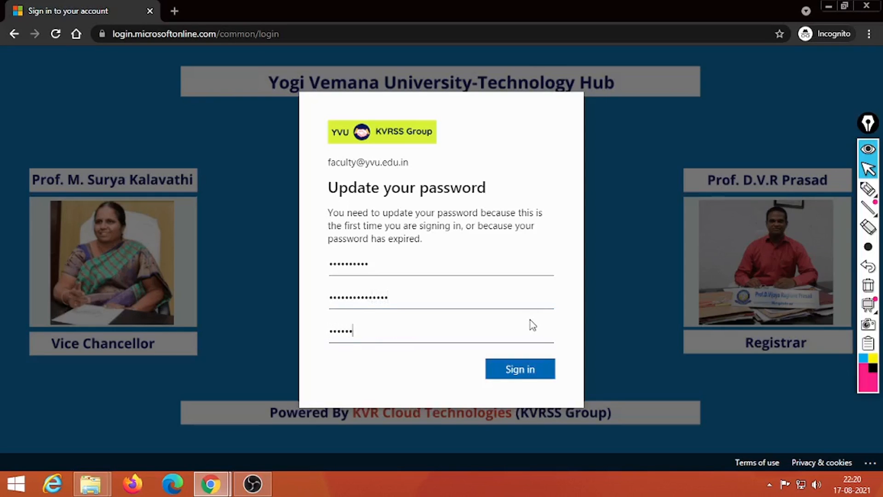
type("•••")
Submit the updated password and continue past the More information required notice.
left_click(524, 370)
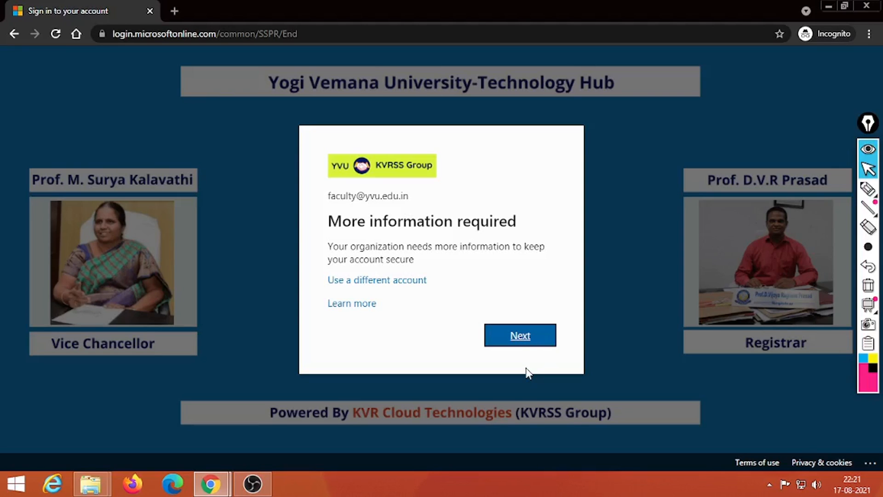
left_click(528, 336)
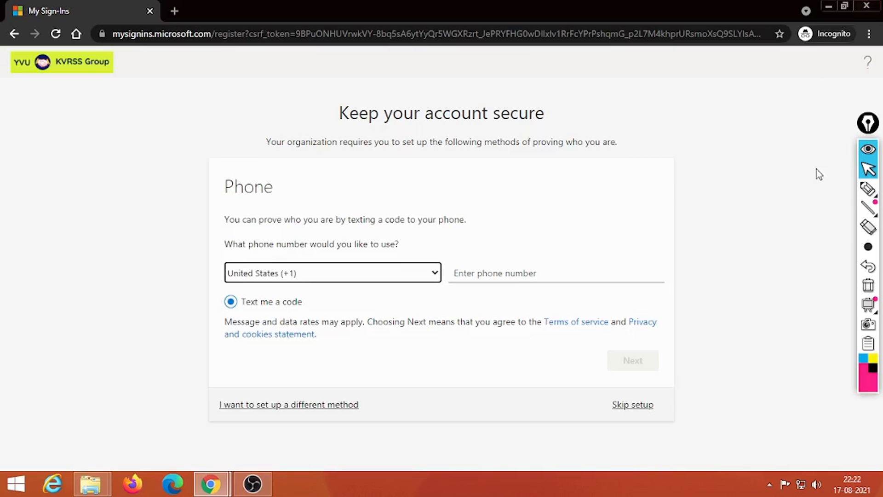
Outline the country code choice with the screen pen, then clear the markup.
left_click(868, 188)
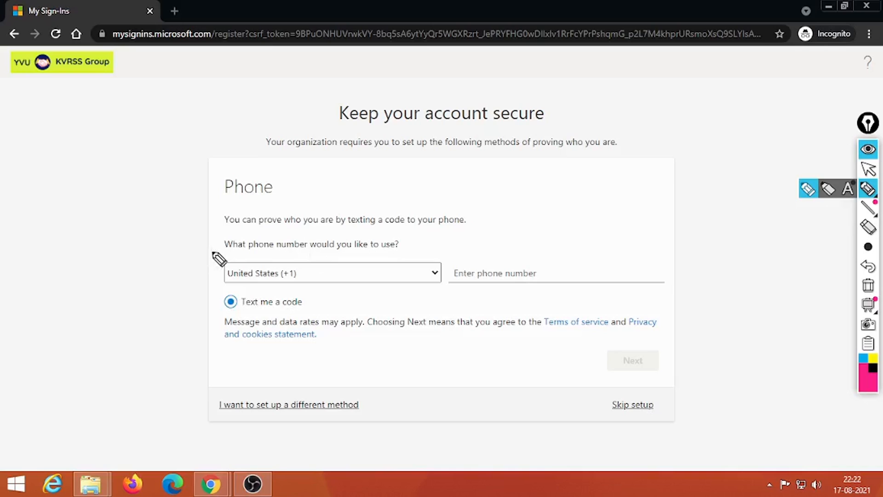
mouse_move(212, 249)
left_mouse_down()
mouse_move(212, 285)
mouse_move(441, 284)
mouse_move(453, 246)
mouse_move(209, 253)
left_mouse_up()
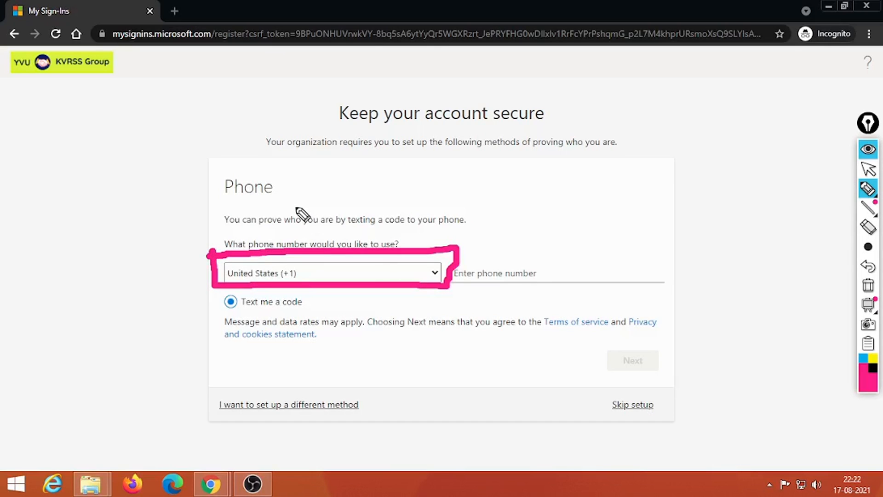
left_click(867, 287)
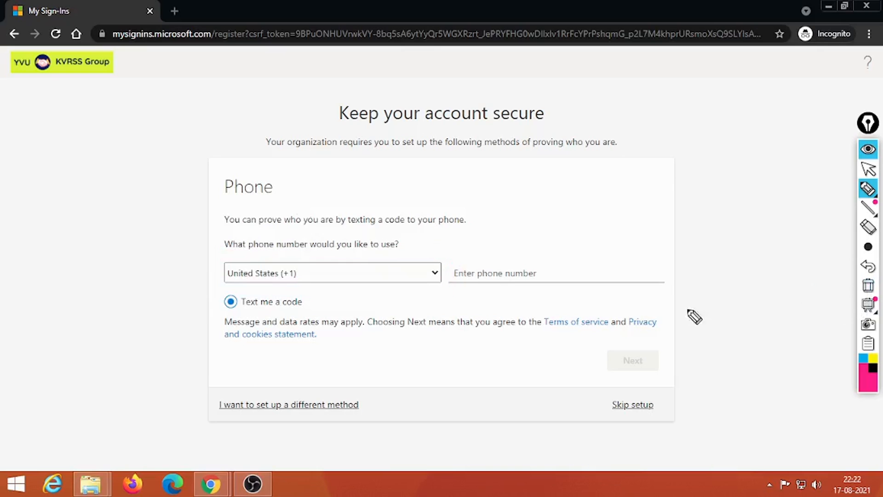
left_click(867, 168)
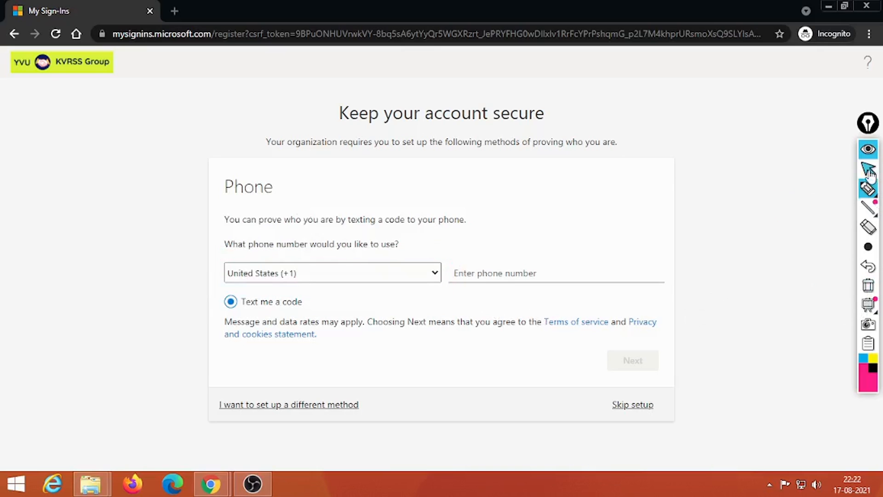
Choose India (+91) as the country code and enter the mobile phone number.
left_click(434, 275)
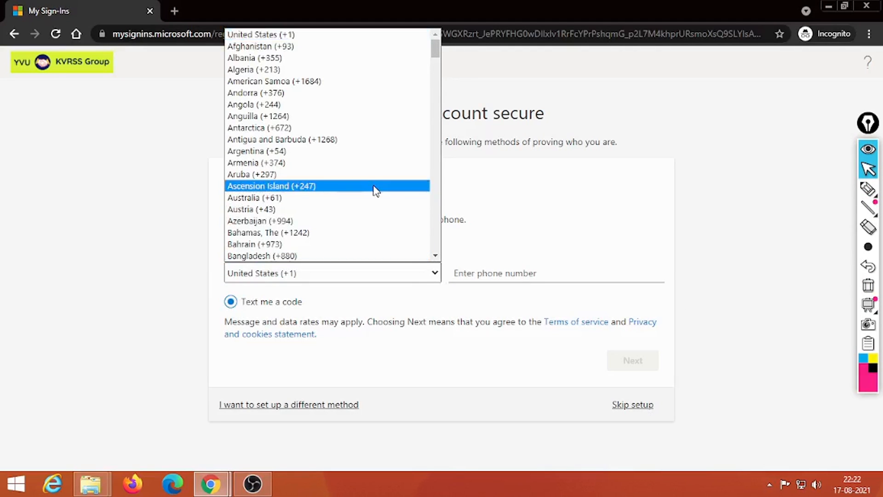
type("in")
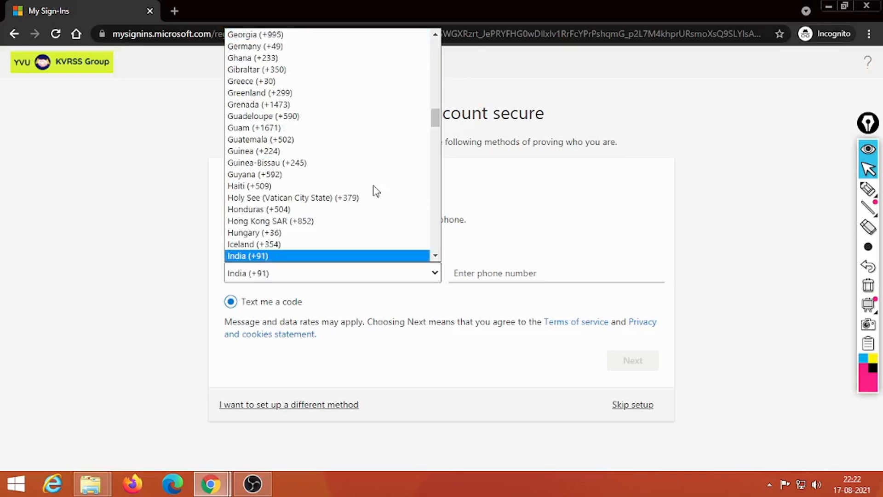
left_click(323, 256)
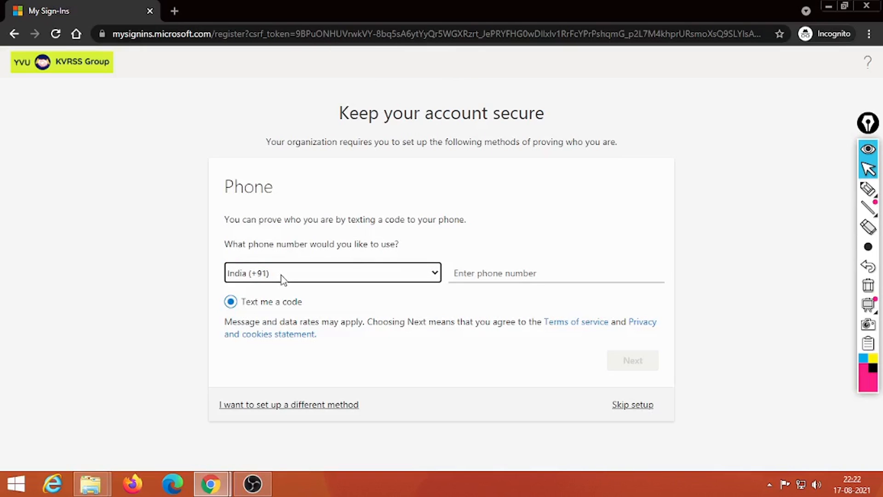
left_click(508, 278)
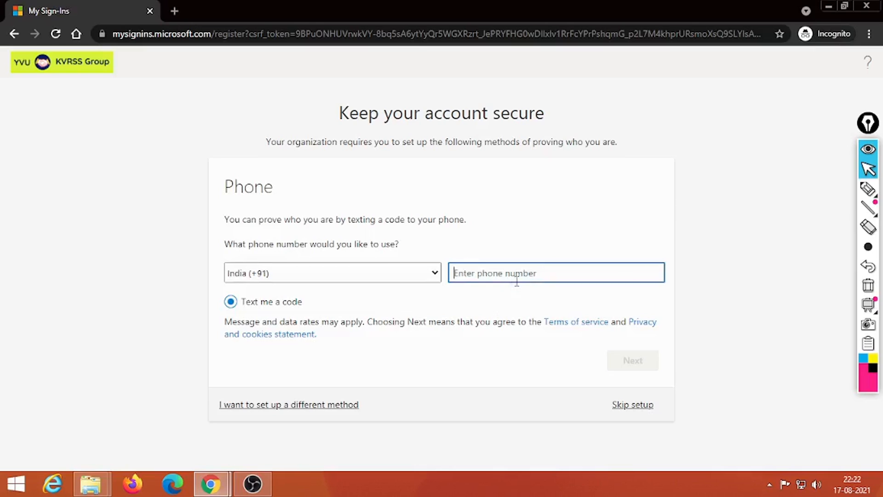
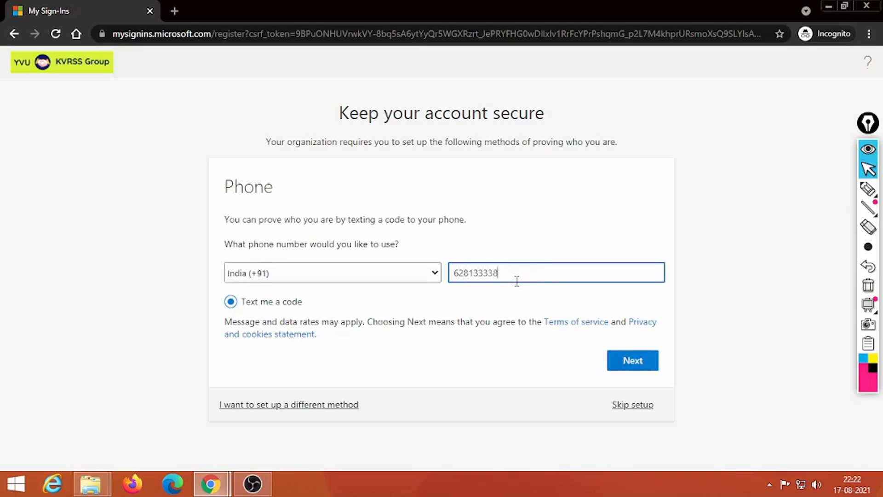
left_click(868, 189)
mouse_move(211, 394)
left_mouse_down()
mouse_move(391, 455)
mouse_move(390, 381)
mouse_move(206, 380)
left_mouse_up()
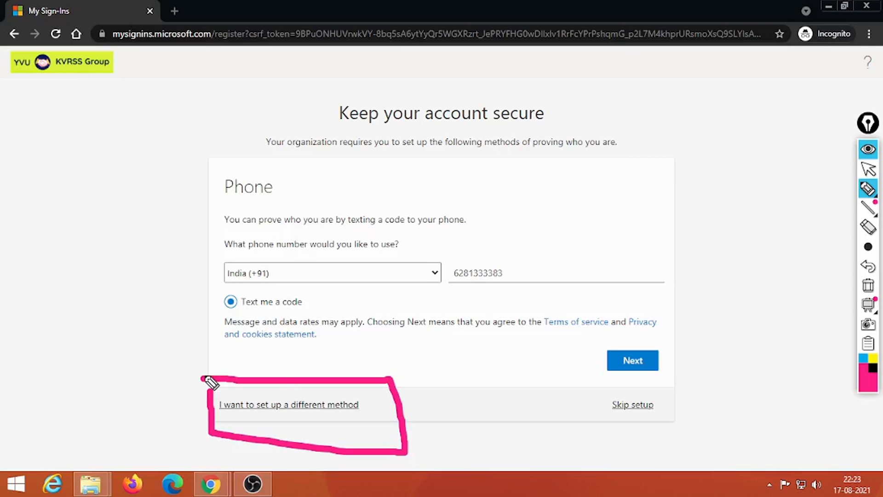
mouse_move(589, 390)
left_mouse_down()
mouse_move(592, 420)
mouse_move(673, 398)
mouse_move(578, 384)
left_mouse_up()
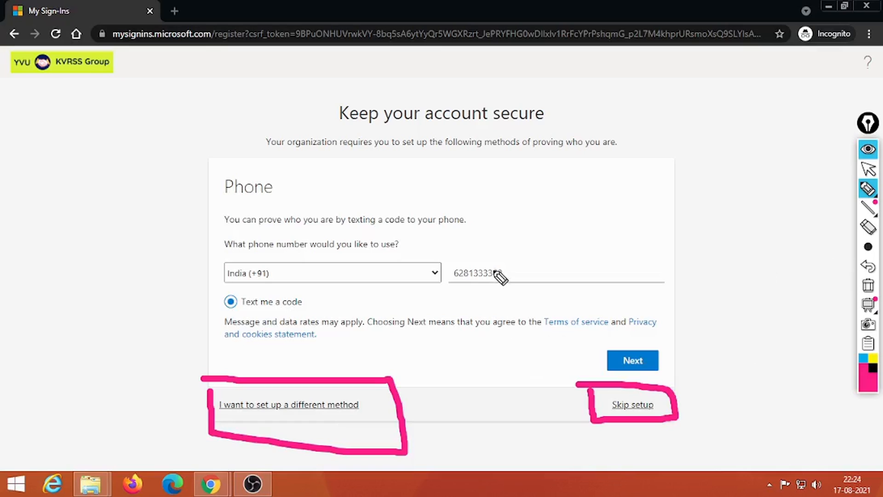
Clear the screen drawings and submit the phone number to receive a text code.
left_click(868, 286)
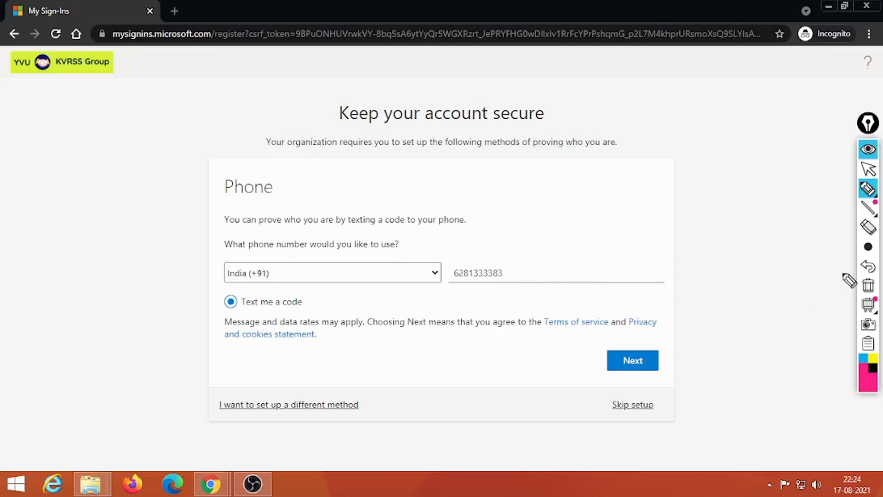
mouse_move(867, 208)
left_click(868, 169)
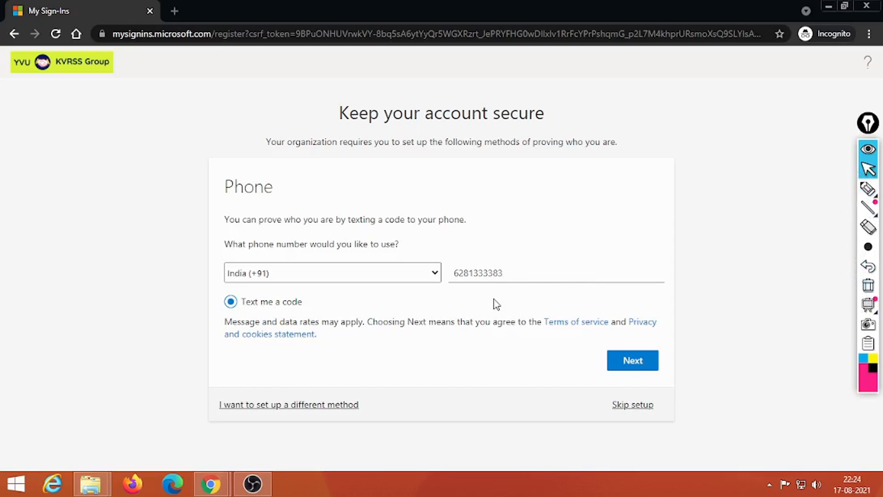
left_click(637, 365)
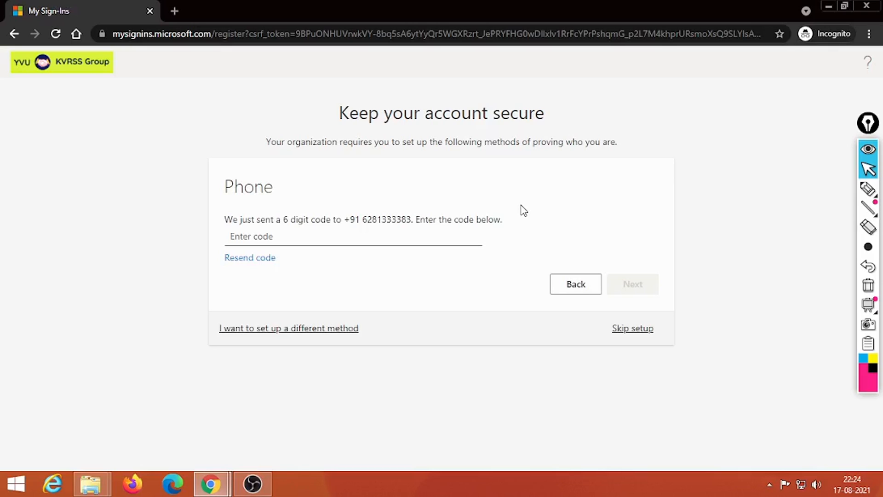
Enter the texted verification code and continue to the Success page.
left_click(440, 244)
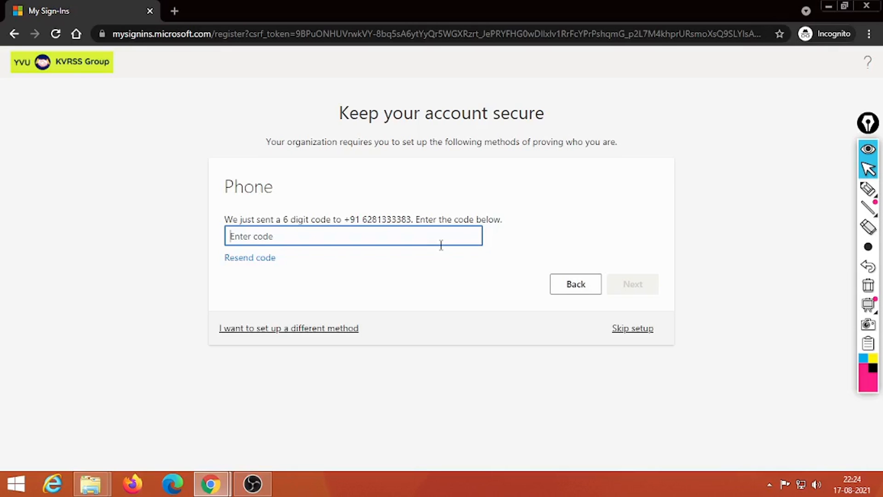
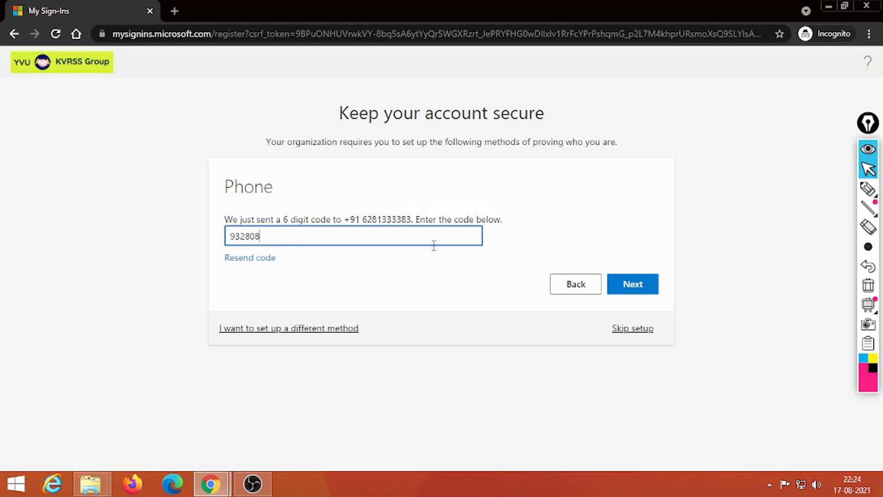
left_click(629, 287)
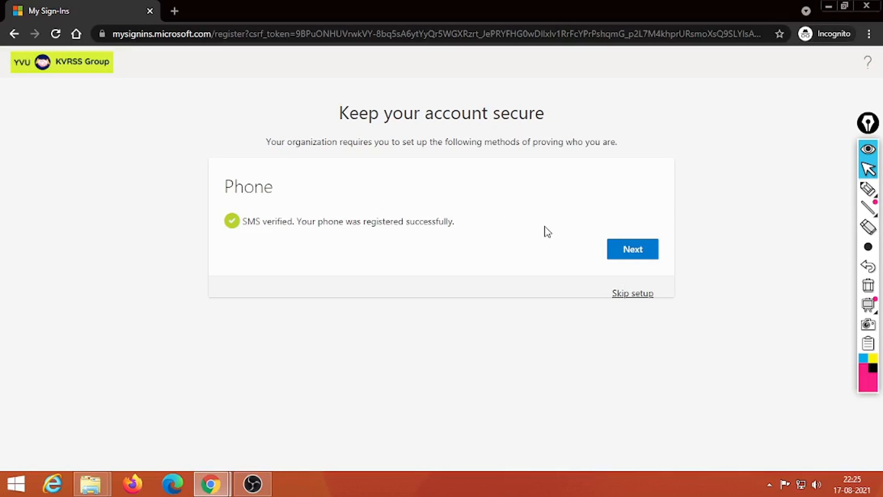
left_click(626, 252)
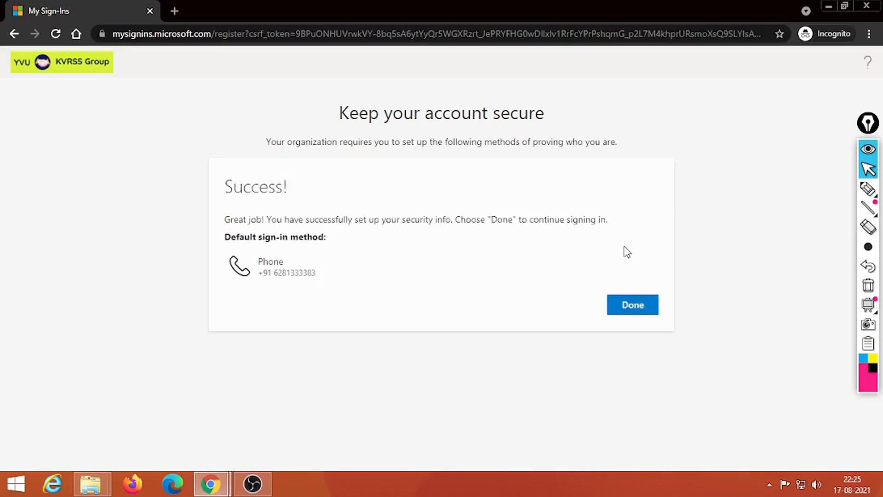
Finish security setup with Done and answer No to staying signed in.
left_click(634, 313)
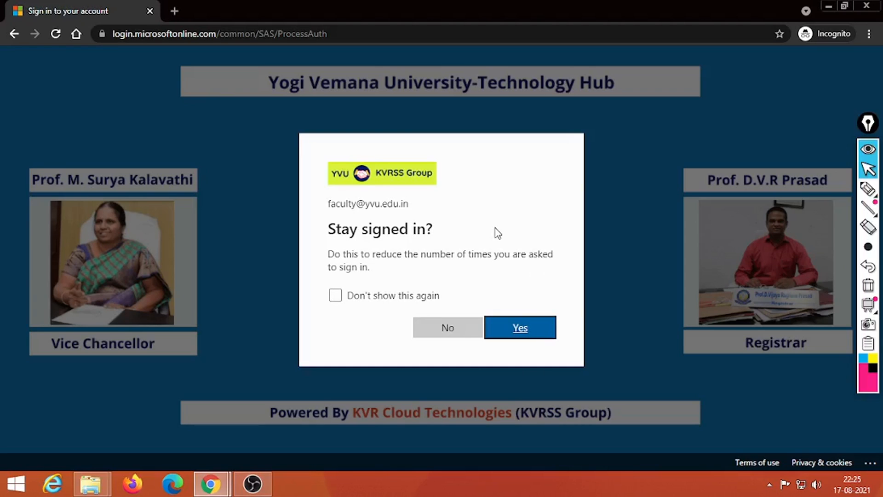
left_click(448, 321)
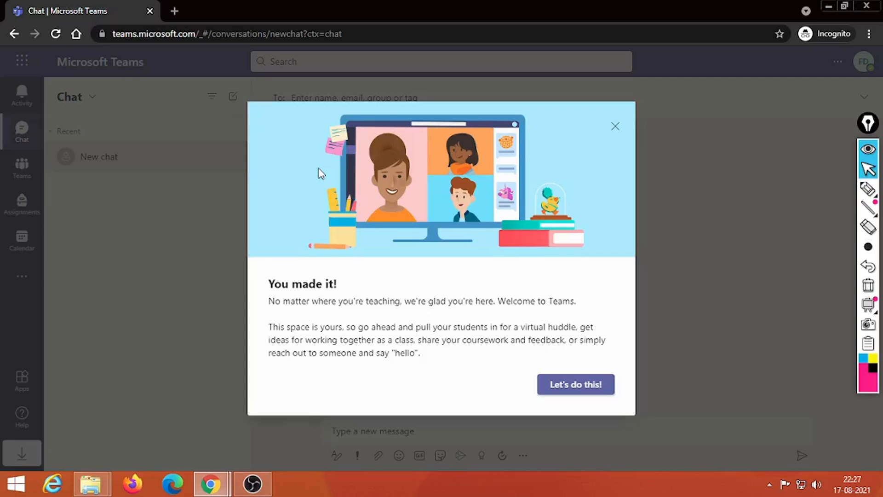
Close the You made it! dialog and tips popup, then show the additional apps list.
left_click(615, 126)
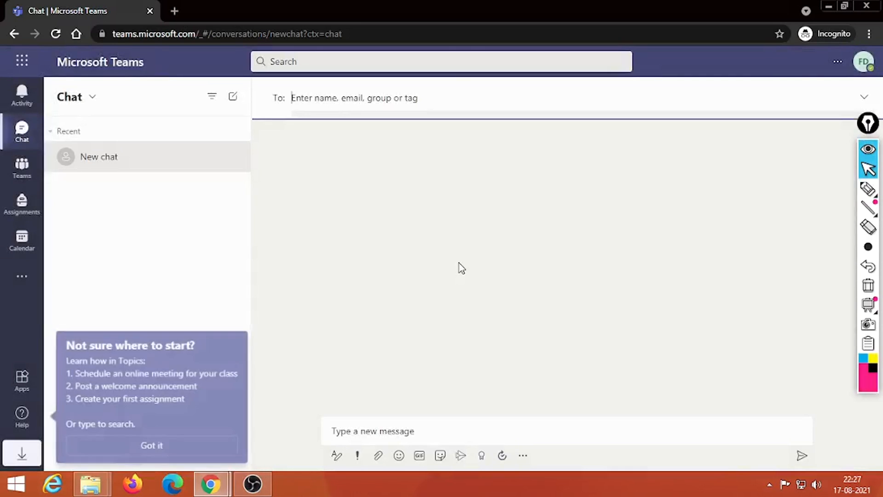
left_click(211, 445)
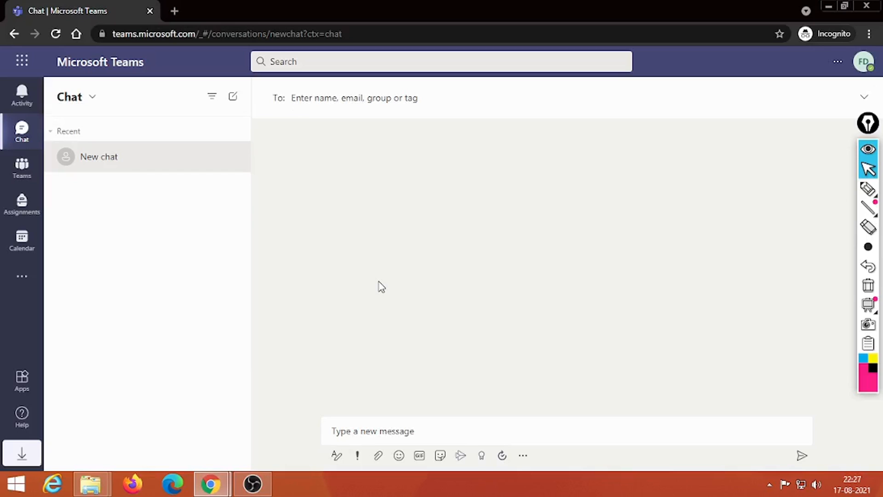
left_click(29, 280)
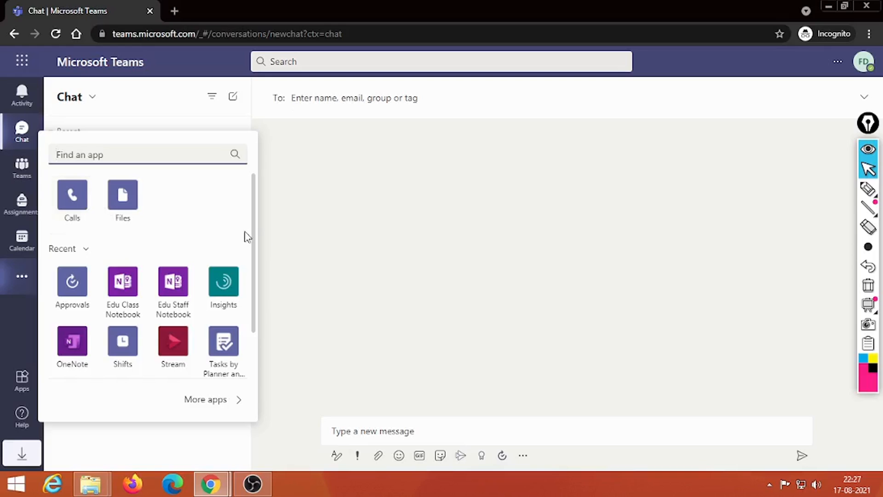
Close the apps list, mark up the top-bar options button for viewers, then open its menu.
left_click(341, 237)
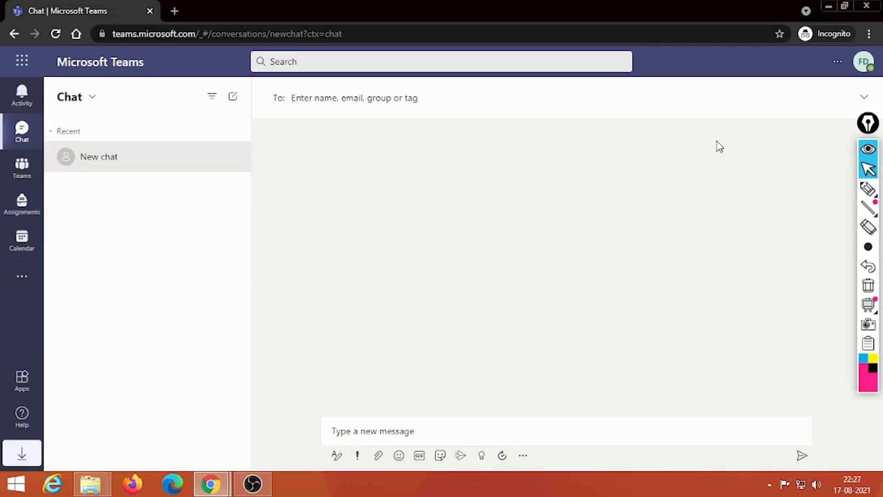
left_click(867, 190)
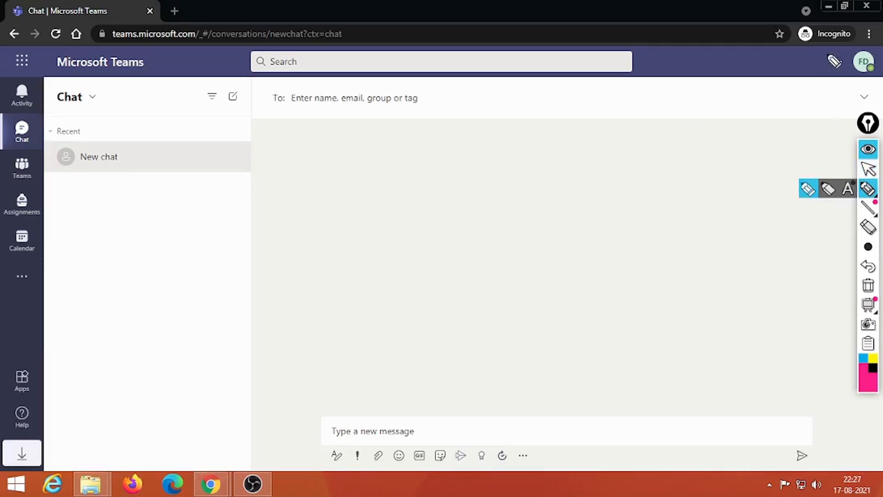
mouse_move(835, 61)
left_mouse_down()
mouse_move(831, 78)
mouse_move(853, 77)
mouse_move(860, 60)
mouse_move(831, 52)
left_mouse_up()
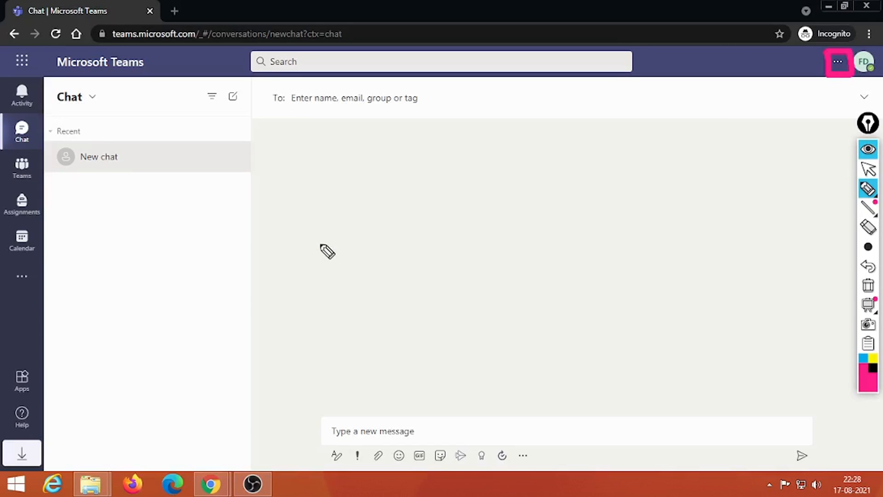
mouse_move(4, 266)
left_mouse_down()
mouse_move(4, 288)
mouse_move(36, 289)
mouse_move(37, 269)
mouse_move(6, 268)
left_mouse_up()
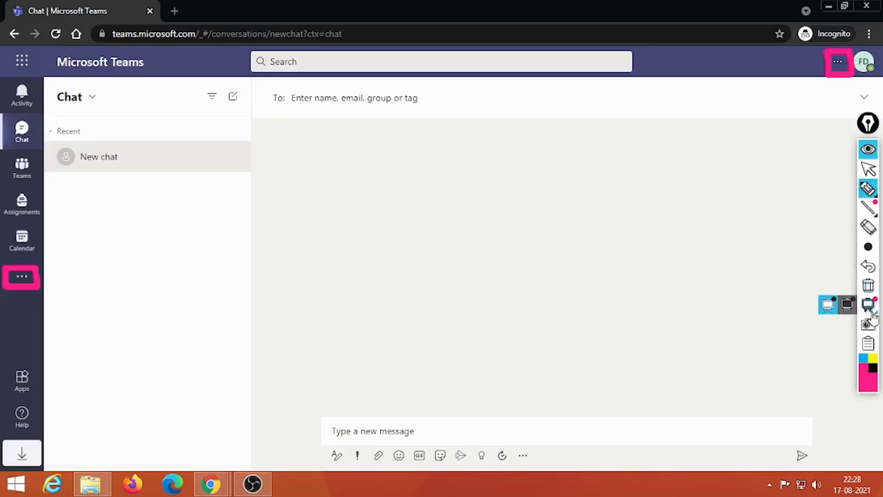
left_click(867, 286)
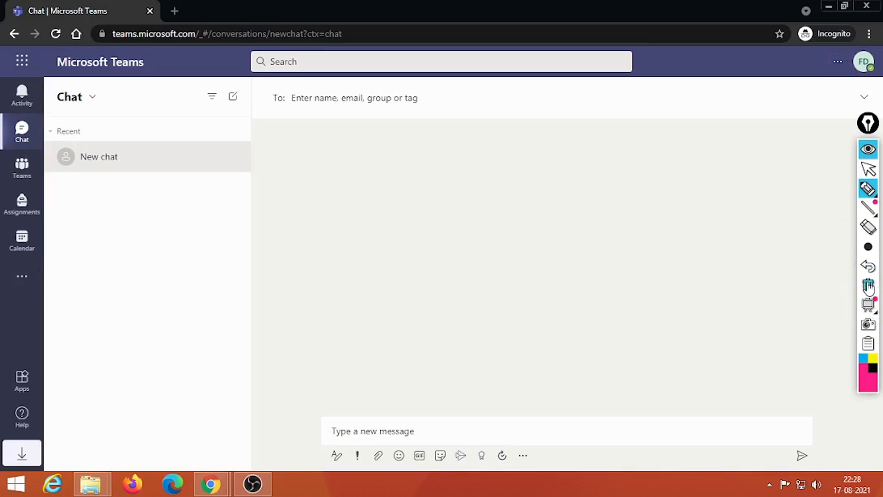
left_click(865, 169)
left_click(838, 62)
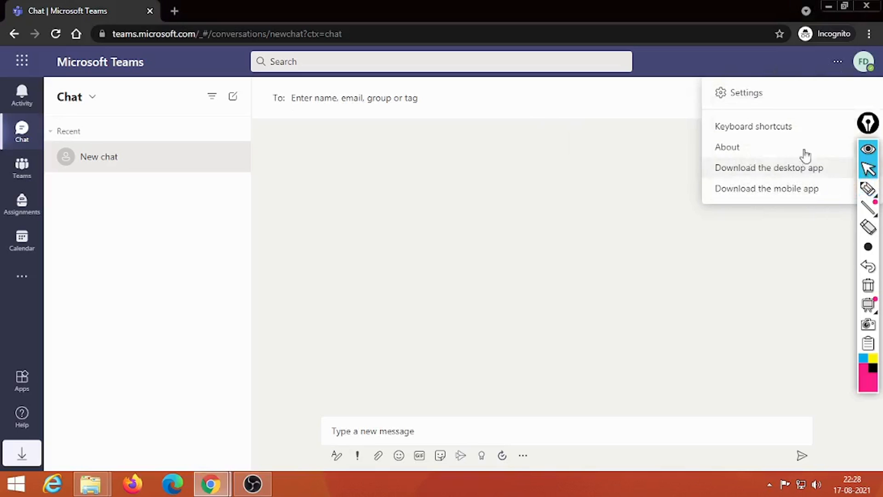
Close the options menu, reopen and close the apps list, then open the profile card.
left_click(667, 207)
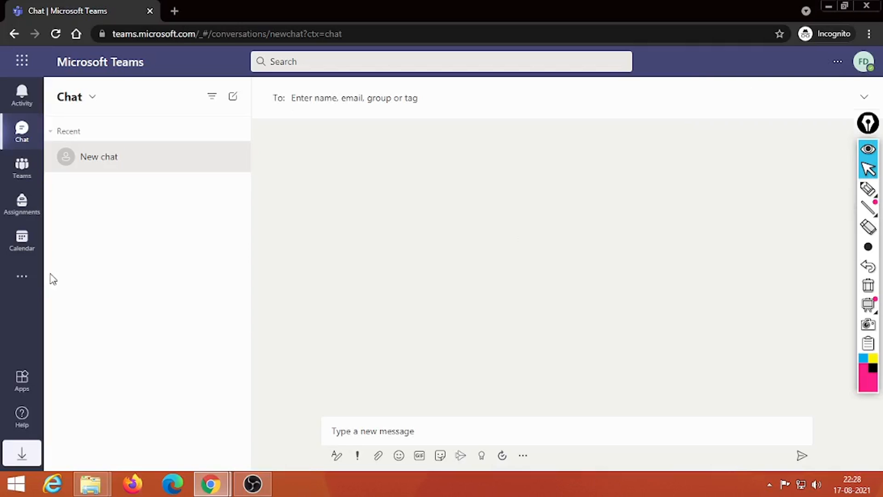
left_click(22, 282)
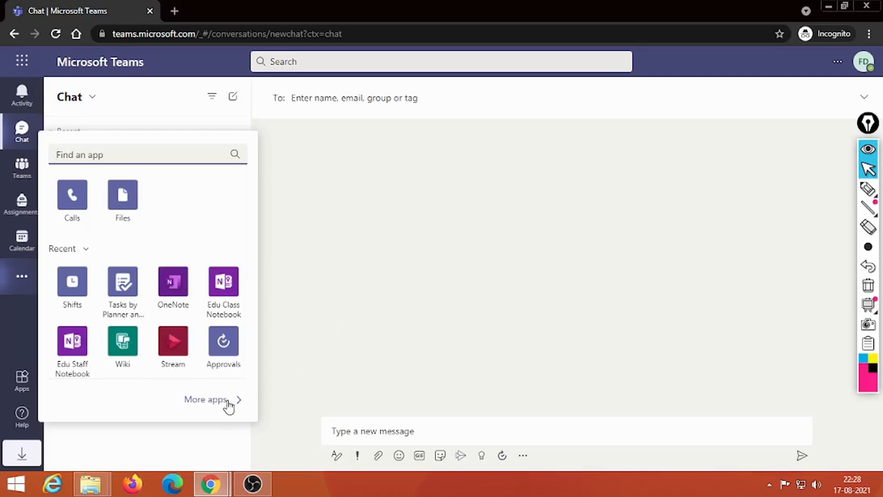
left_click(410, 266)
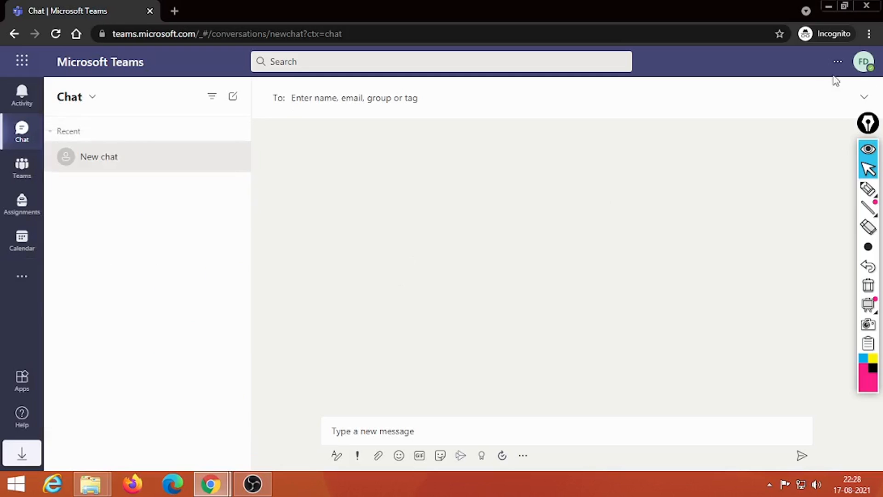
left_click(861, 69)
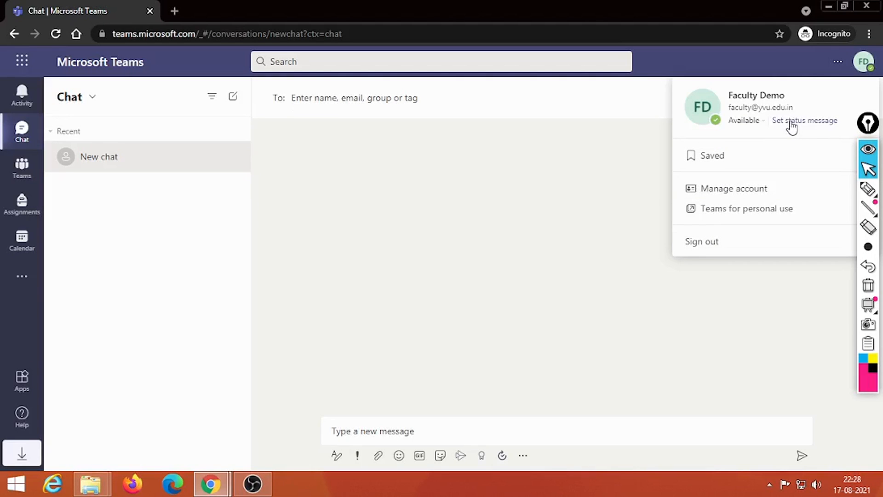
Review the presence status choices, keep Available, and go to the Join or create a team page.
left_click(762, 122)
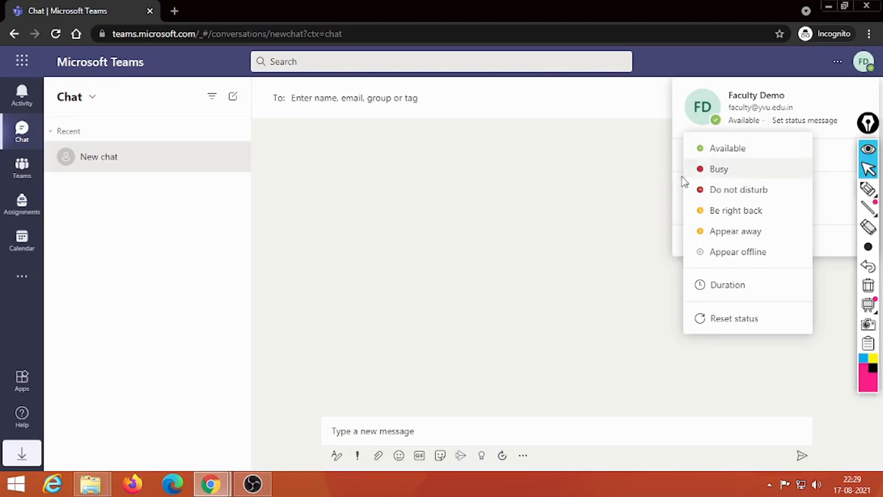
left_click(629, 216)
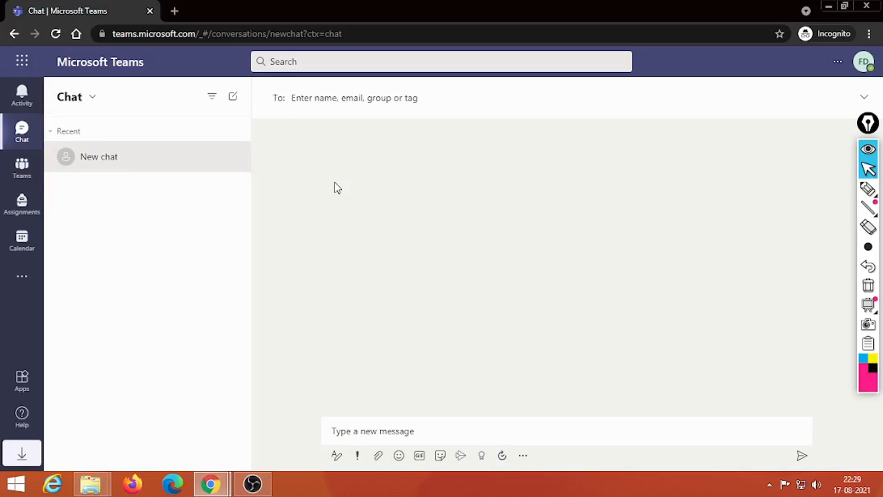
left_click(18, 174)
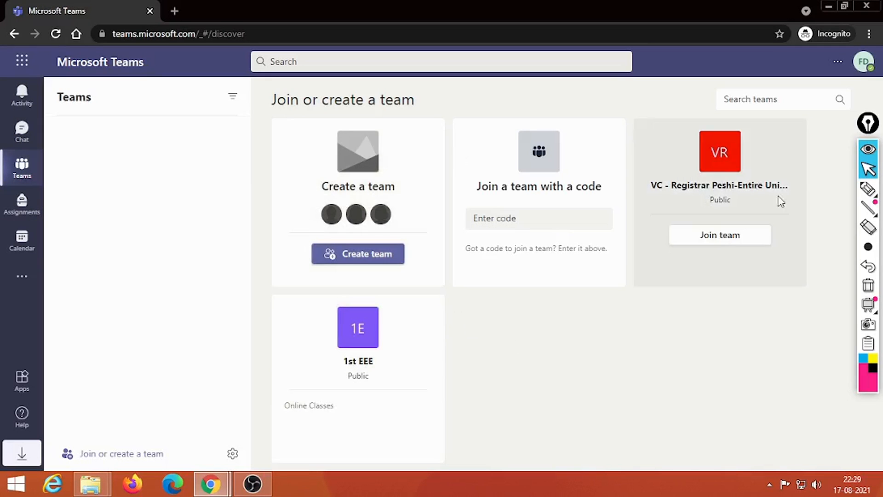
left_click(869, 188)
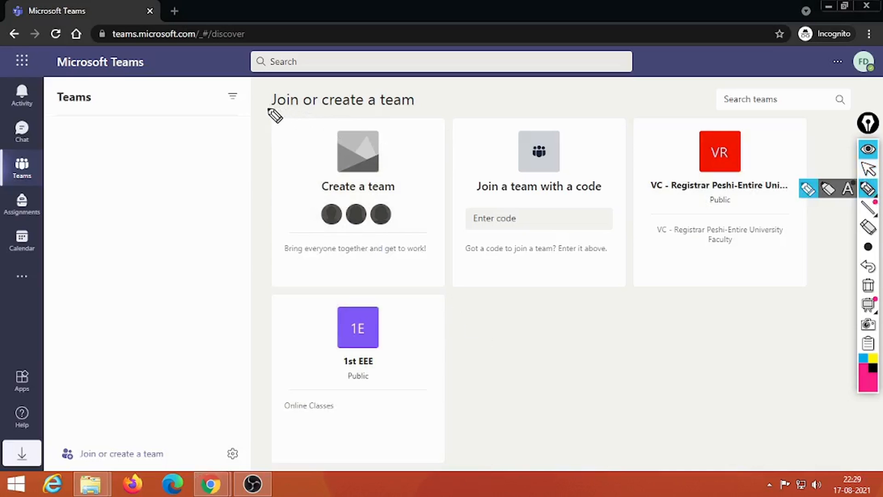
mouse_move(268, 108)
left_mouse_down()
mouse_move(251, 258)
mouse_move(493, 291)
mouse_move(645, 205)
mouse_move(507, 124)
mouse_move(274, 119)
left_mouse_up()
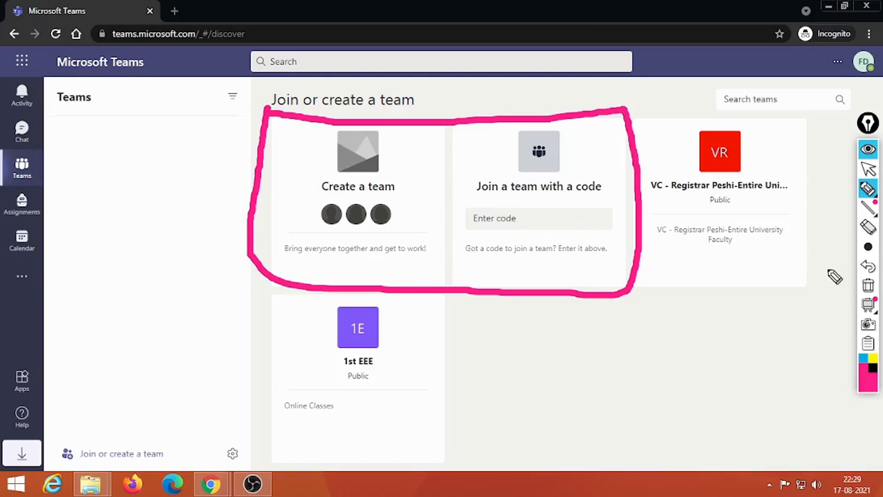
left_click(868, 285)
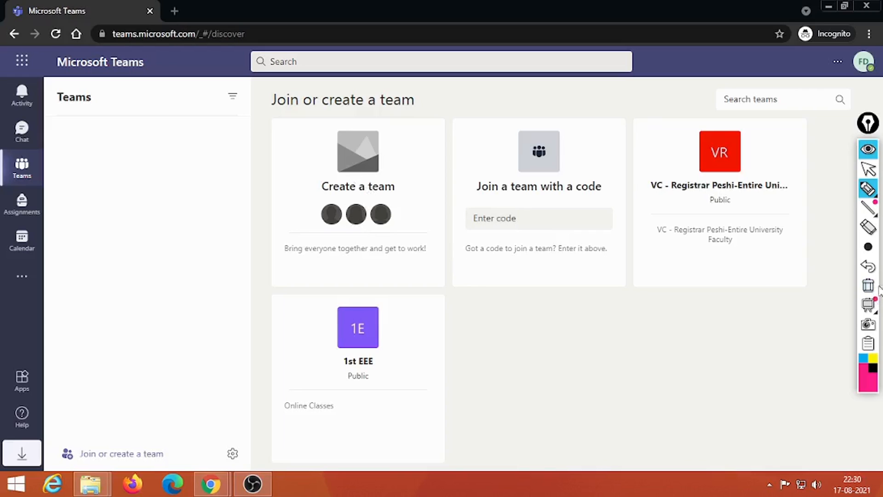
left_click(868, 170)
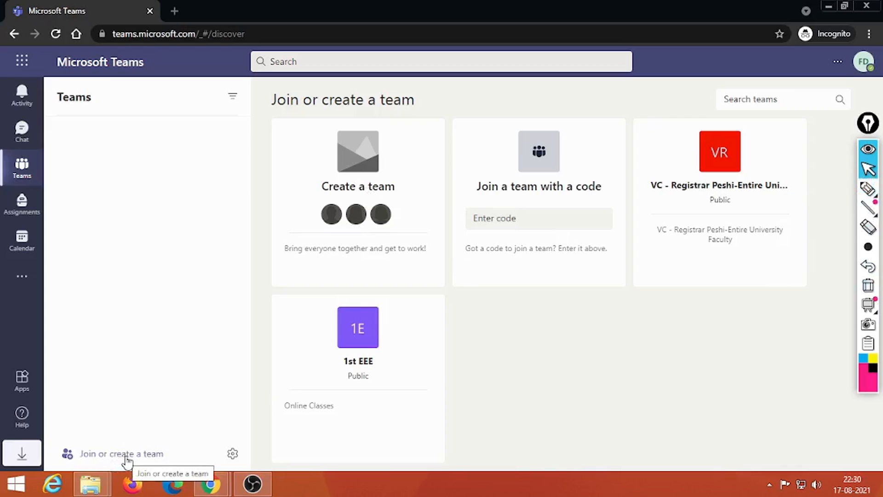
mouse_move(382, 219)
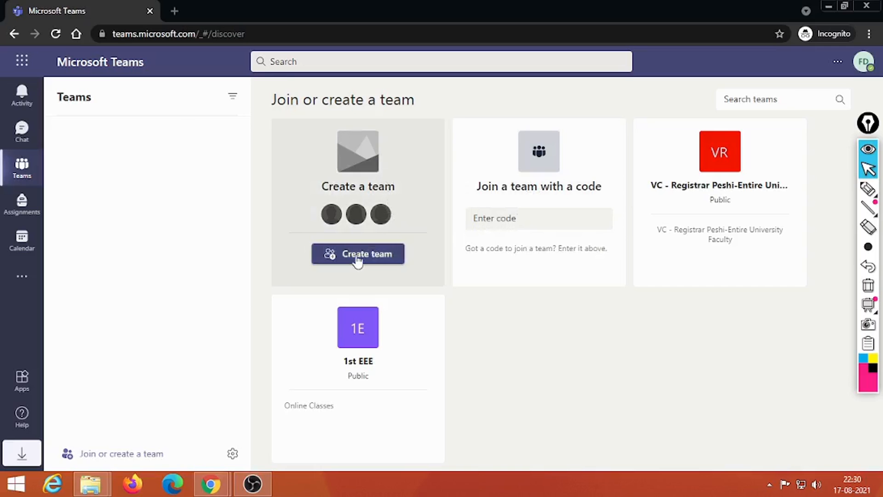
Begin creating a new team to see the Class, PLC, Staff and Other team types.
left_click(357, 254)
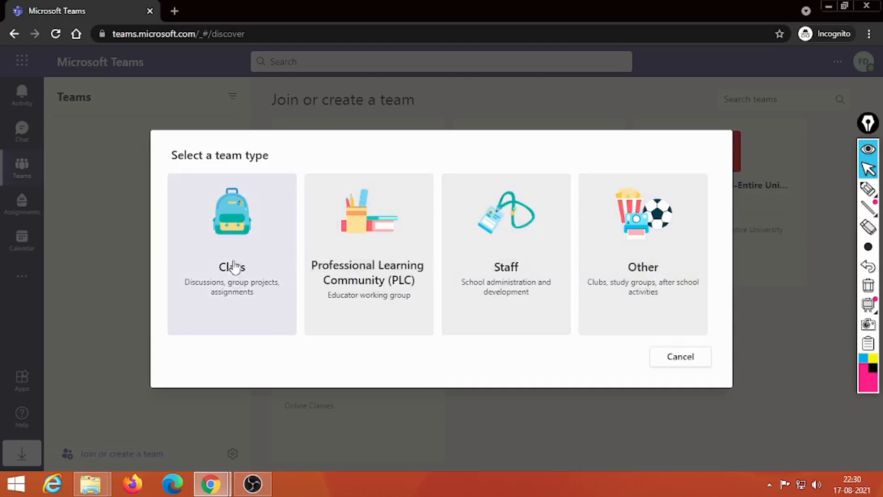
Create a Class team named 'Demo Today', leaving the description empty.
left_click(235, 220)
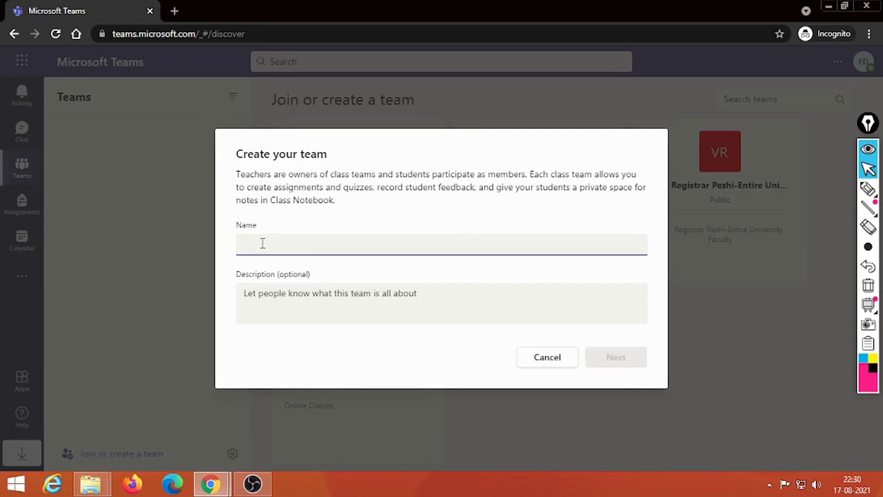
type("Demo Today")
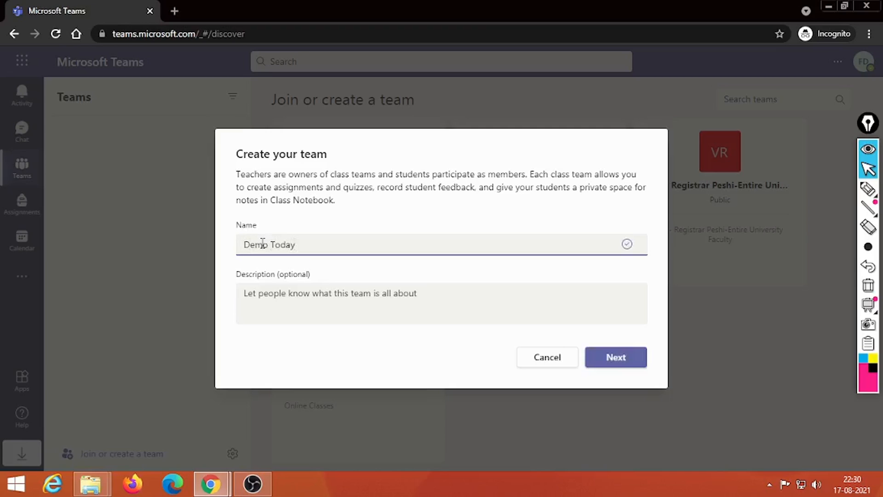
left_click(279, 304)
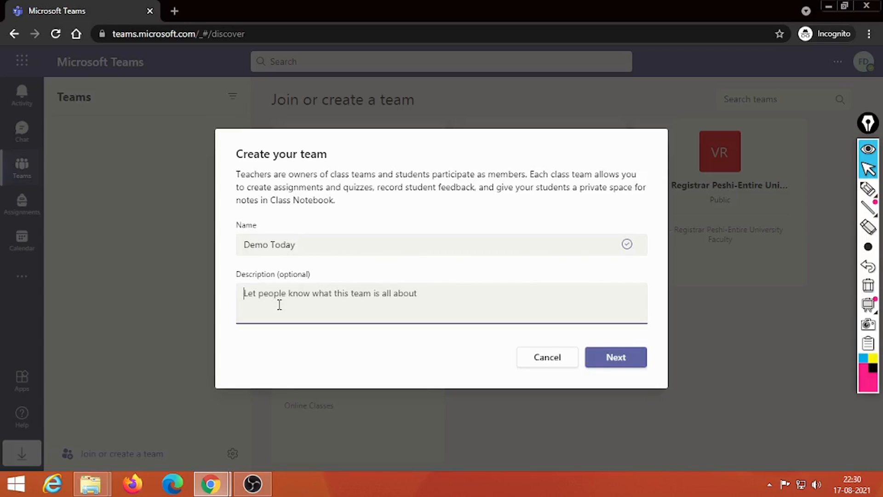
left_click(611, 363)
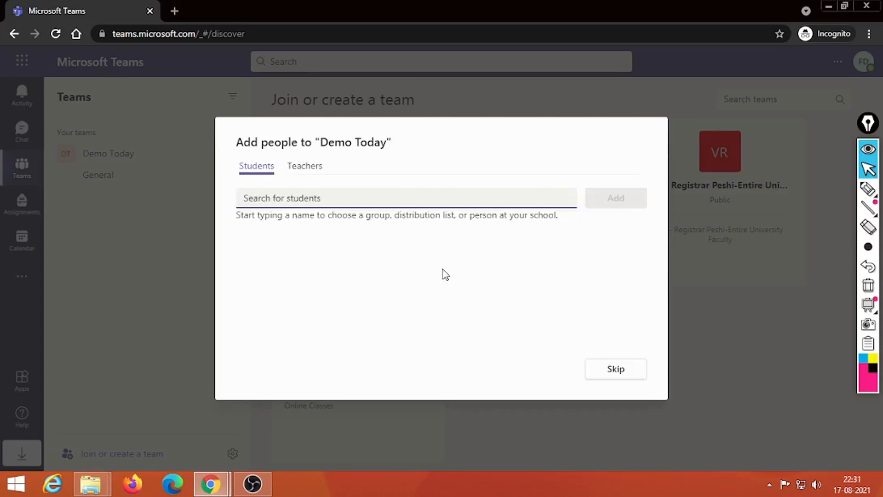
Search for the demo student account under Students and add it to Demo Today.
left_click(315, 173)
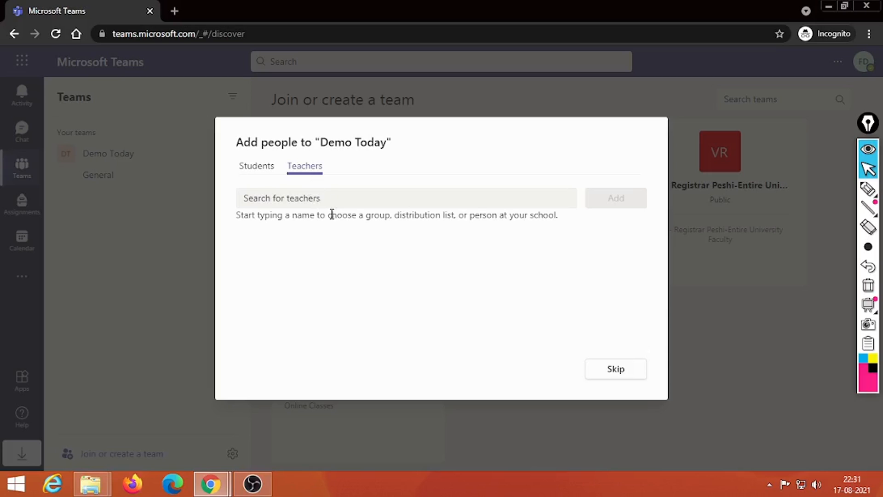
left_click(330, 199)
left_click(246, 167)
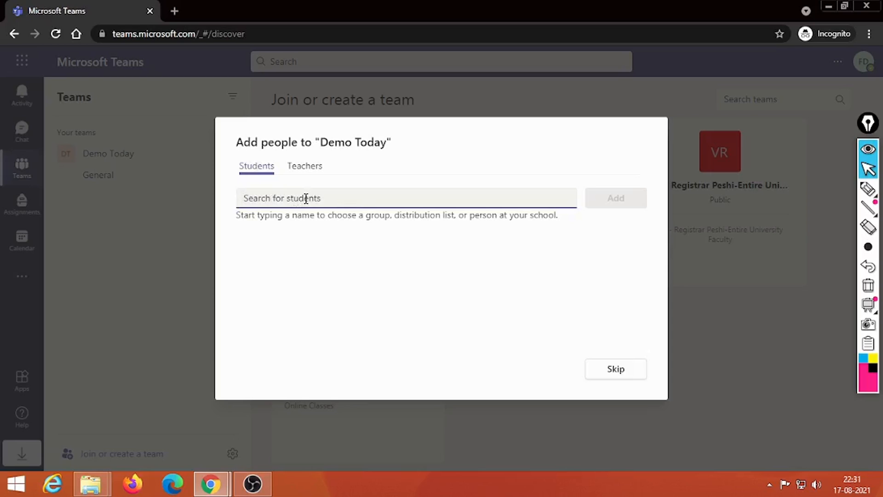
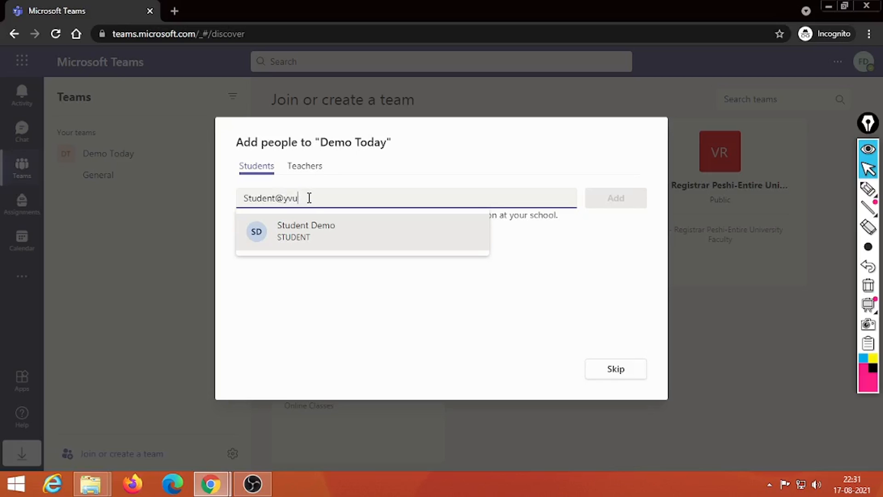
left_click(298, 230)
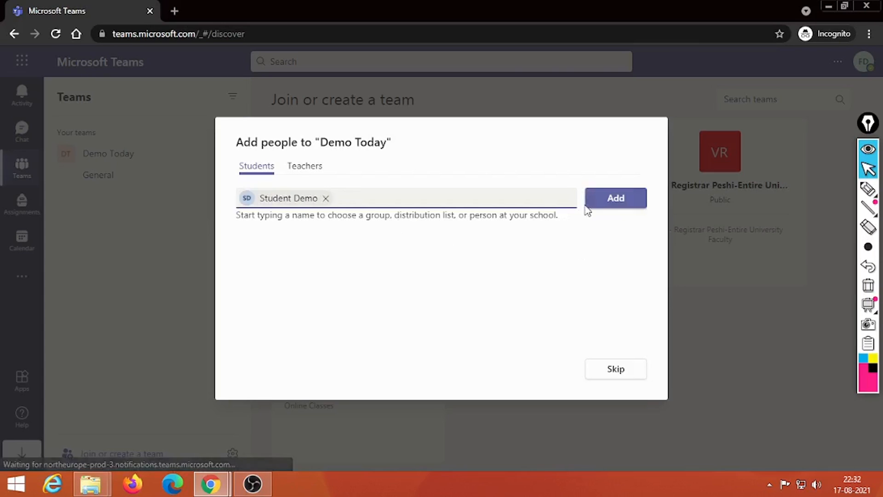
left_click(617, 201)
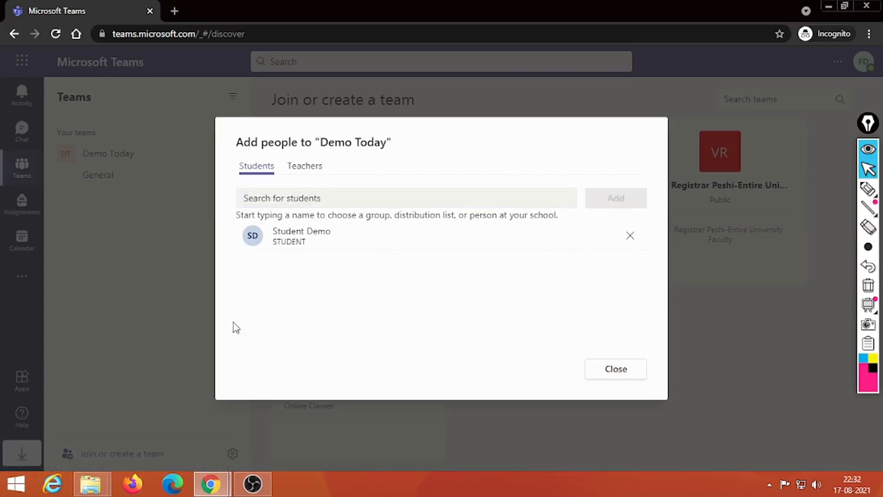
Check the Teachers tab, return to Students, and close the Add people dialog.
left_click(307, 168)
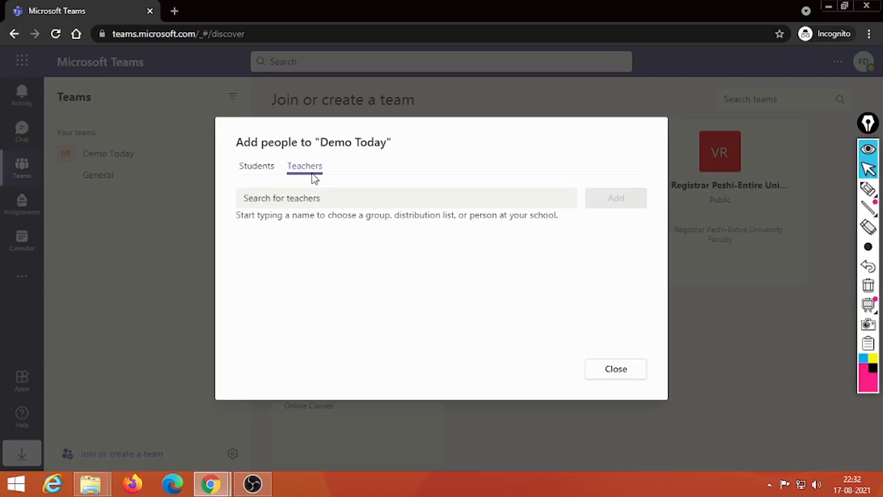
left_click(334, 203)
left_click(255, 168)
left_click(616, 370)
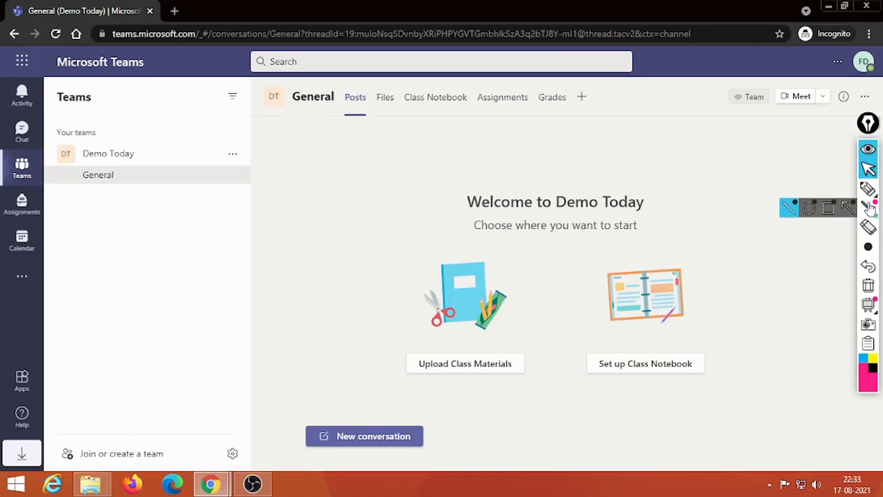
Highlight the Demo Today team on screen, clear the mark, and open its More options menu.
mouse_move(868, 188)
left_click(811, 189)
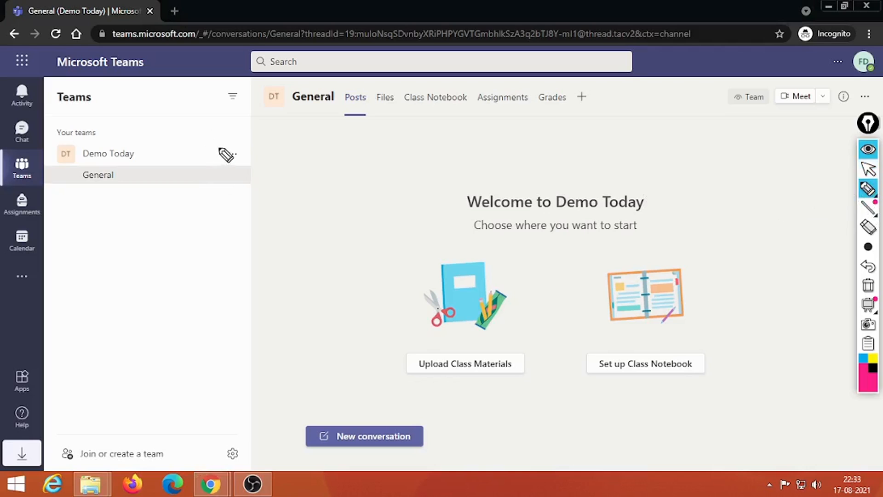
mouse_move(218, 146)
left_mouse_down()
mouse_move(245, 177)
mouse_move(248, 144)
mouse_move(226, 148)
left_mouse_up()
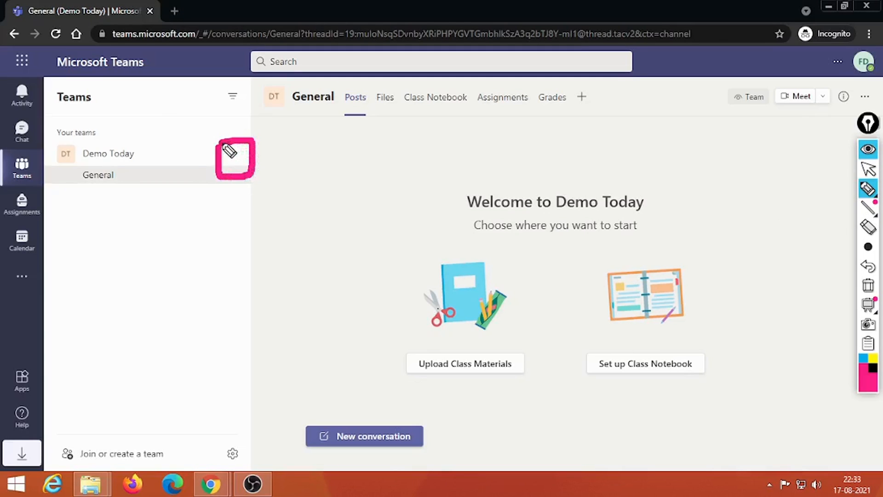
left_click(861, 286)
left_click(869, 169)
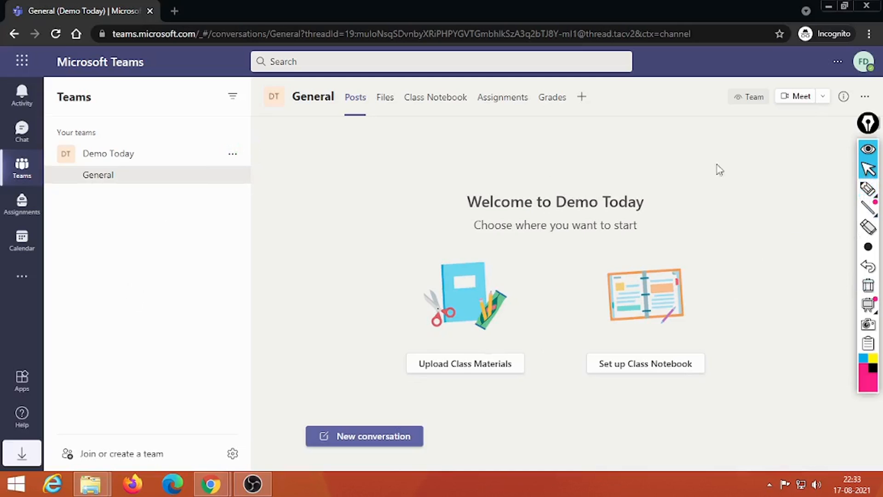
left_click(232, 157)
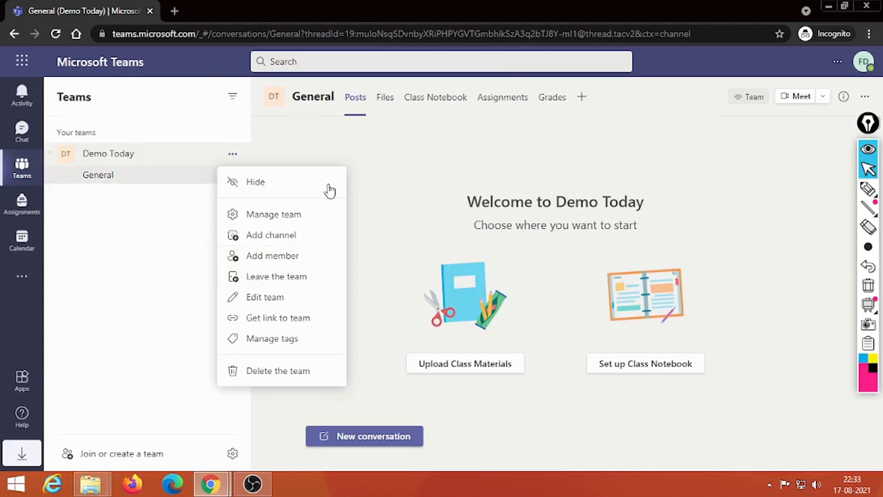
Open Demo Today's management page, expand Members and guests, and circle the Owners and Members sections.
left_click(287, 216)
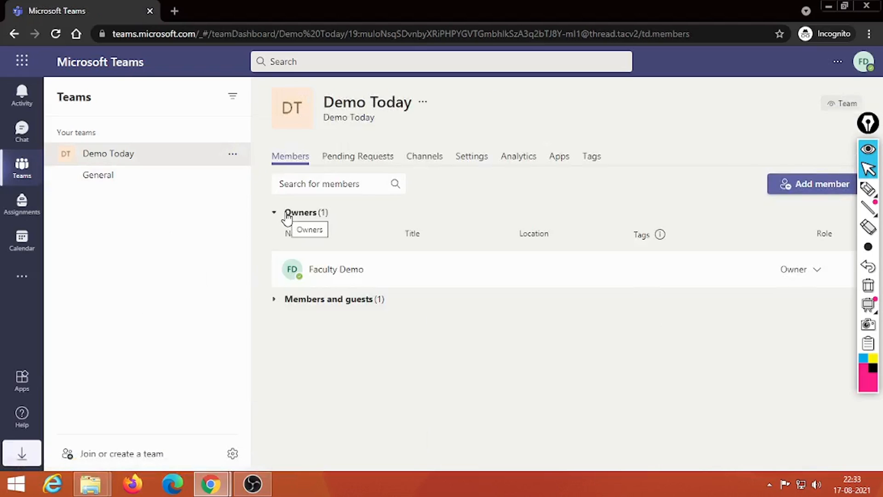
left_click(306, 303)
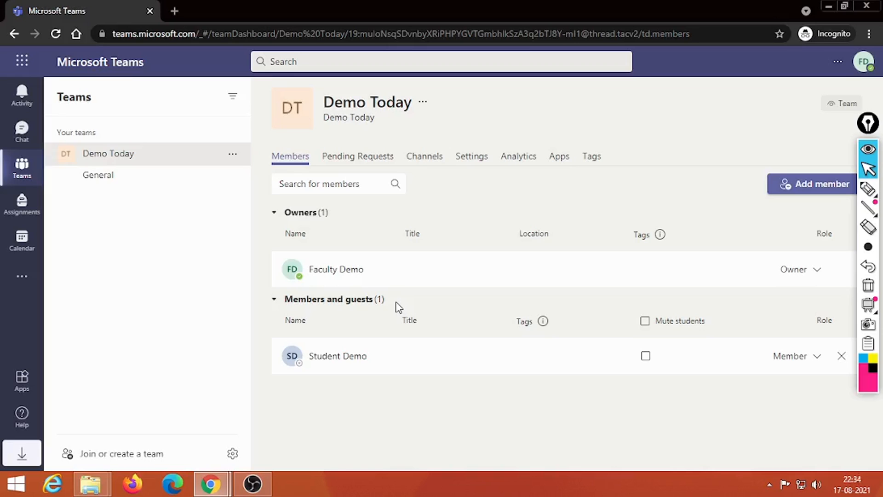
left_click(868, 188)
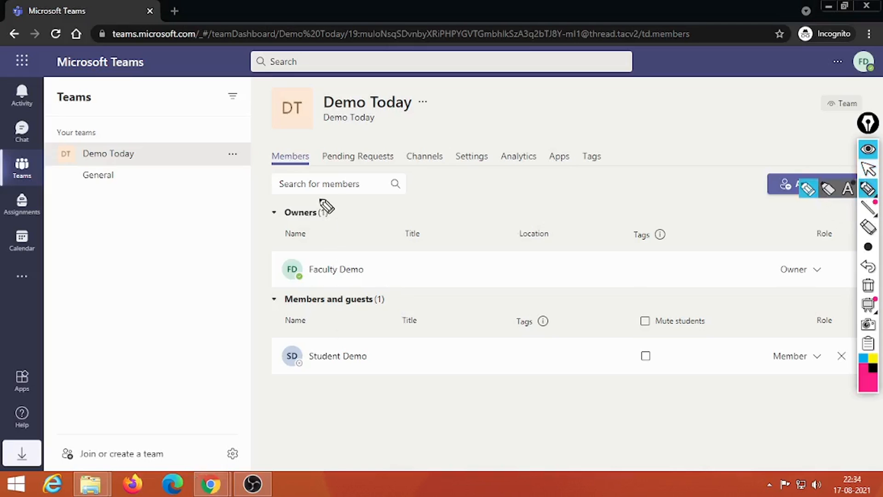
mouse_move(323, 195)
left_mouse_down()
mouse_move(296, 198)
mouse_move(358, 233)
mouse_move(325, 192)
left_mouse_up()
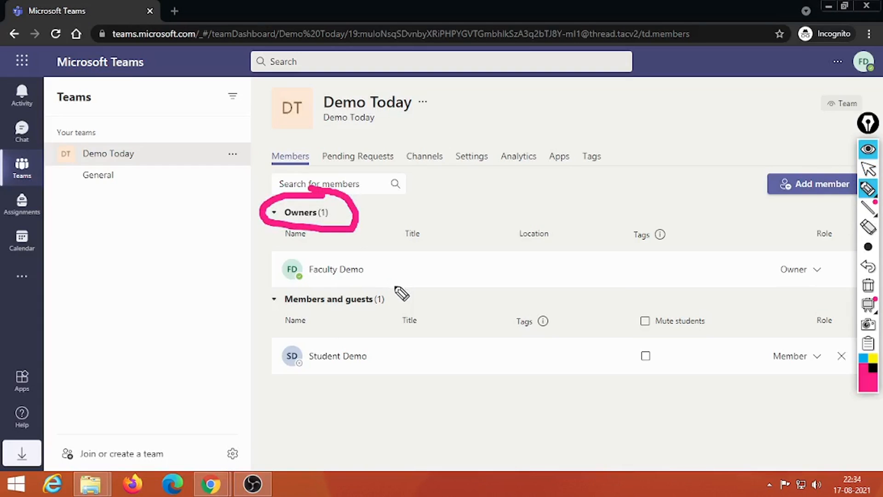
mouse_move(397, 289)
left_mouse_down()
mouse_move(287, 285)
mouse_move(359, 309)
mouse_move(388, 290)
mouse_move(394, 297)
left_mouse_up()
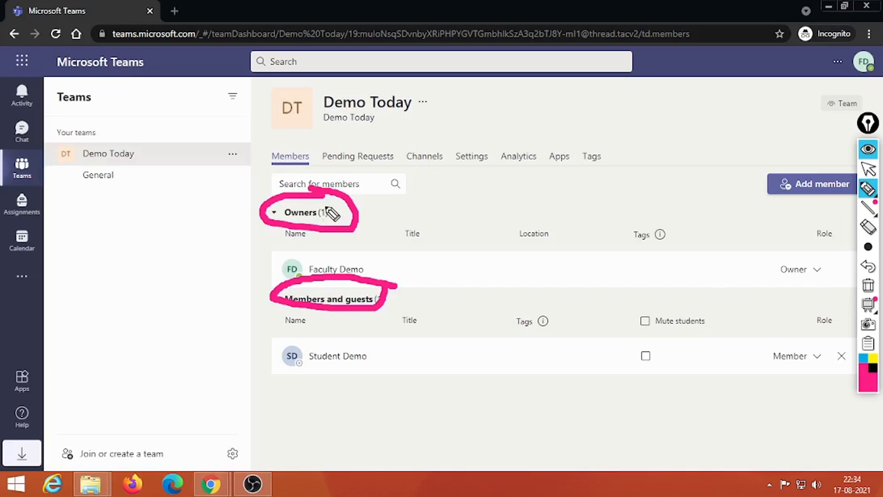
left_click(873, 286)
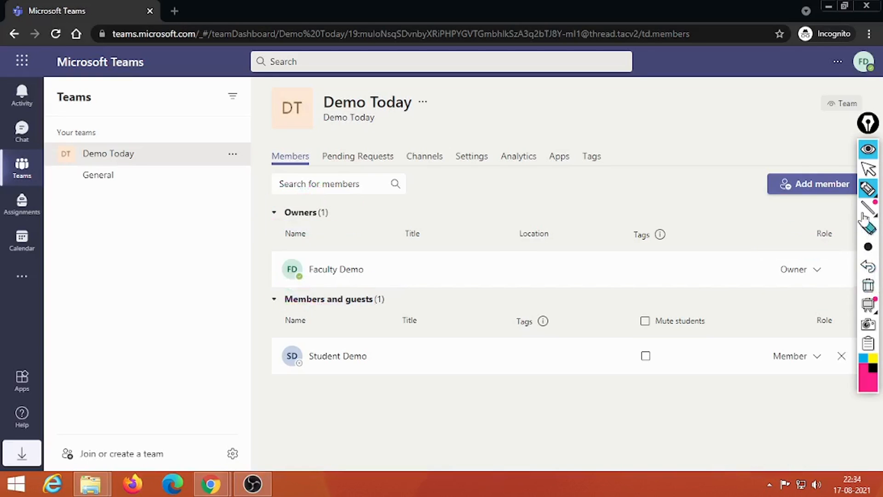
left_click(868, 189)
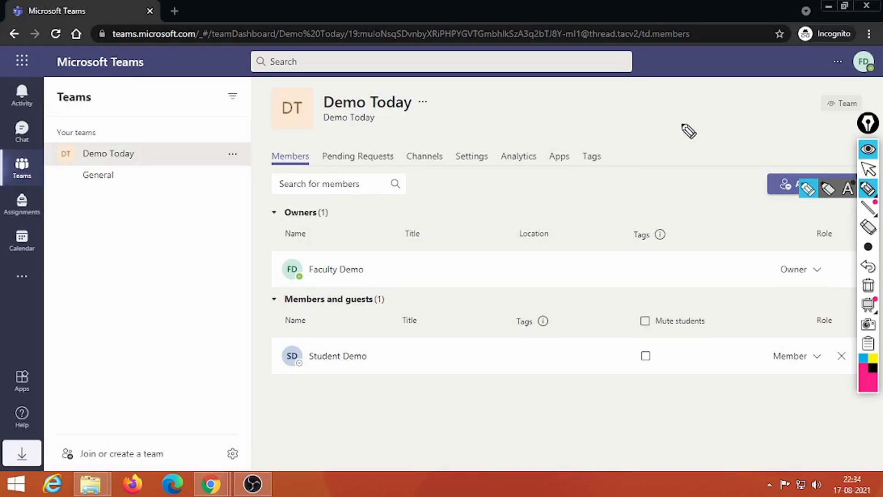
Annotate the Owner and Member roles and both member rows, then clear all annotations.
mouse_move(819, 256)
left_mouse_down()
mouse_move(793, 258)
mouse_move(795, 287)
mouse_move(820, 253)
left_mouse_up()
mouse_move(818, 340)
left_mouse_down()
mouse_move(771, 343)
mouse_move(811, 375)
mouse_move(817, 340)
left_mouse_up()
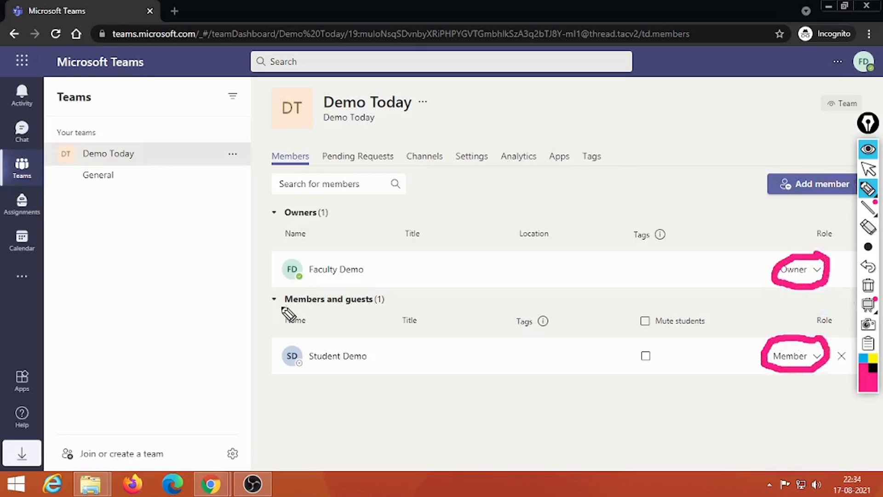
left_click_drag(279, 307, 371, 308)
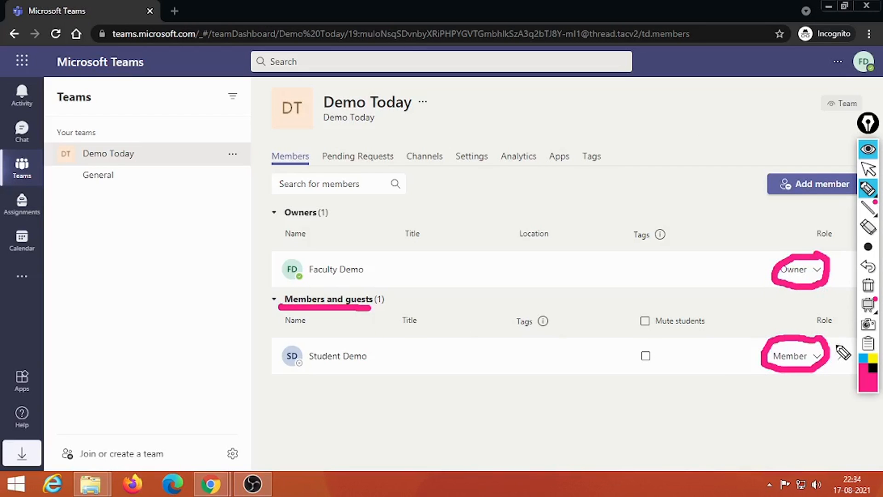
mouse_move(833, 343)
left_mouse_down()
mouse_move(844, 363)
mouse_move(855, 348)
mouse_move(842, 343)
left_mouse_up()
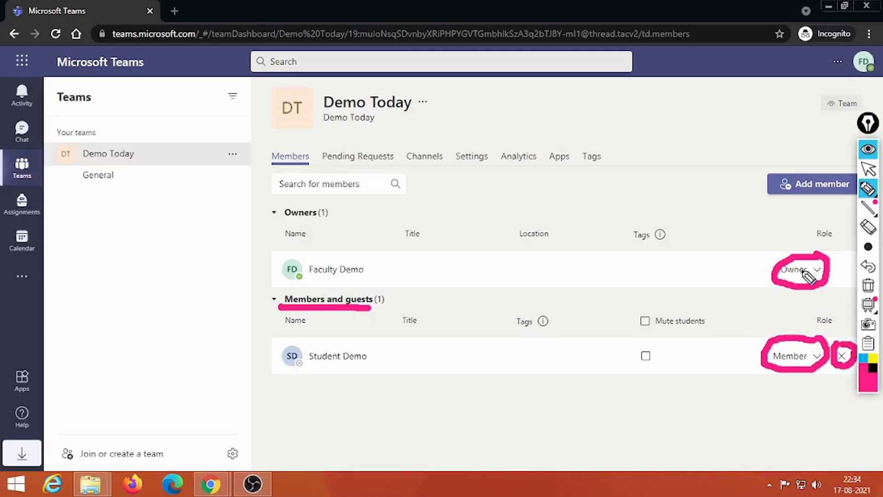
mouse_move(845, 259)
left_mouse_down()
mouse_move(850, 287)
mouse_move(855, 263)
mouse_move(845, 261)
left_mouse_up()
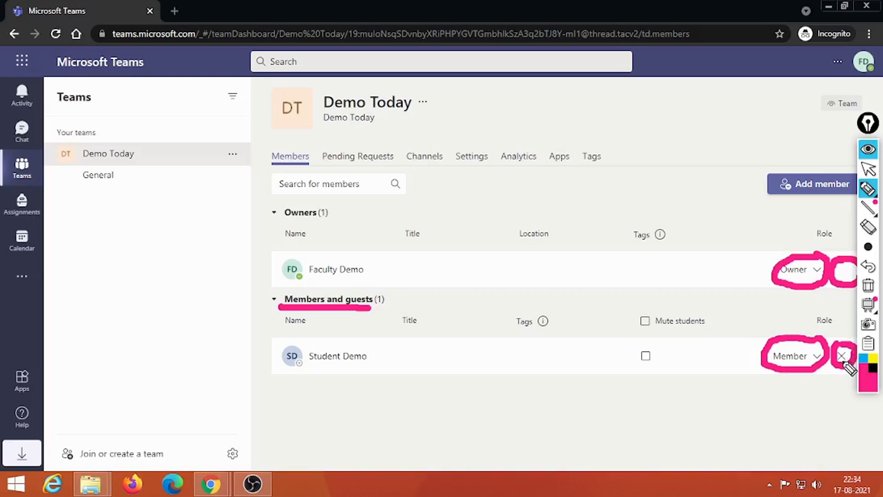
left_click(868, 286)
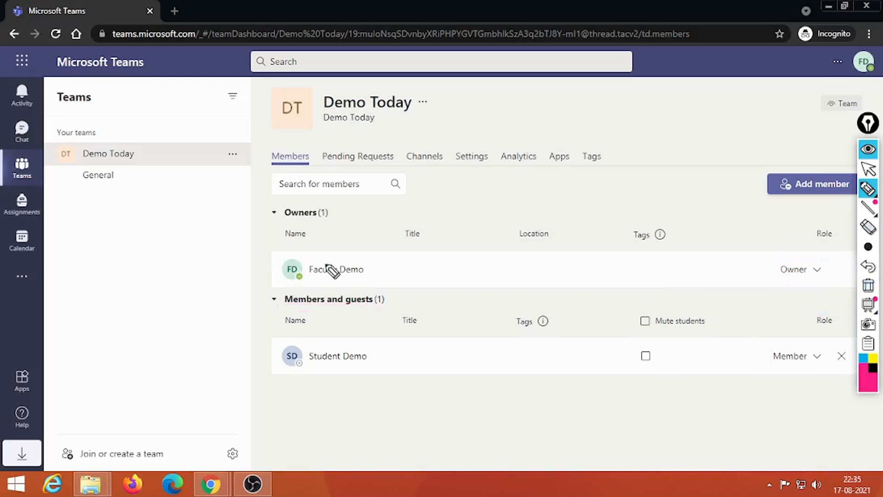
left_click(868, 168)
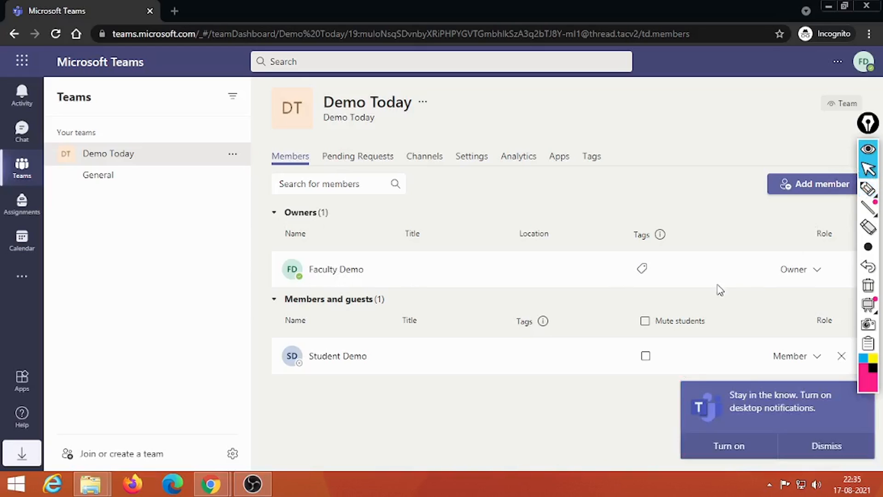
Dismiss the notifications prompt, leave the owner's role unchanged, and start adding a member to Demo Today.
left_click(825, 446)
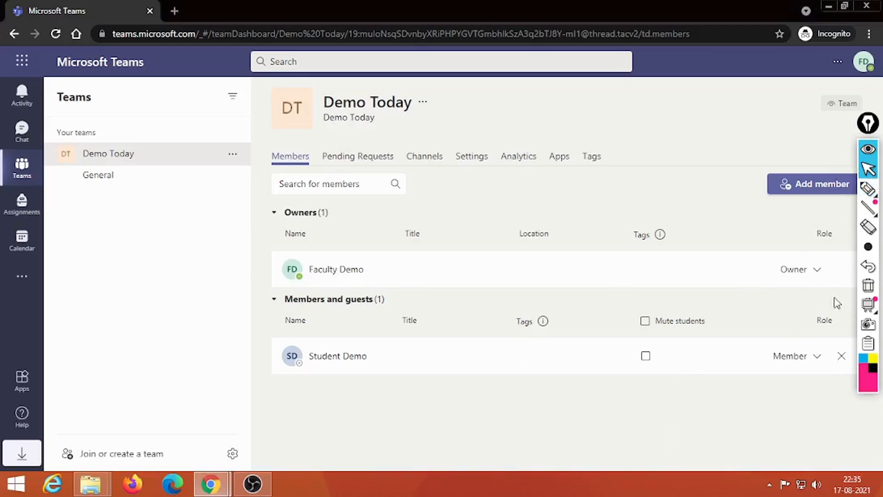
left_click(819, 271)
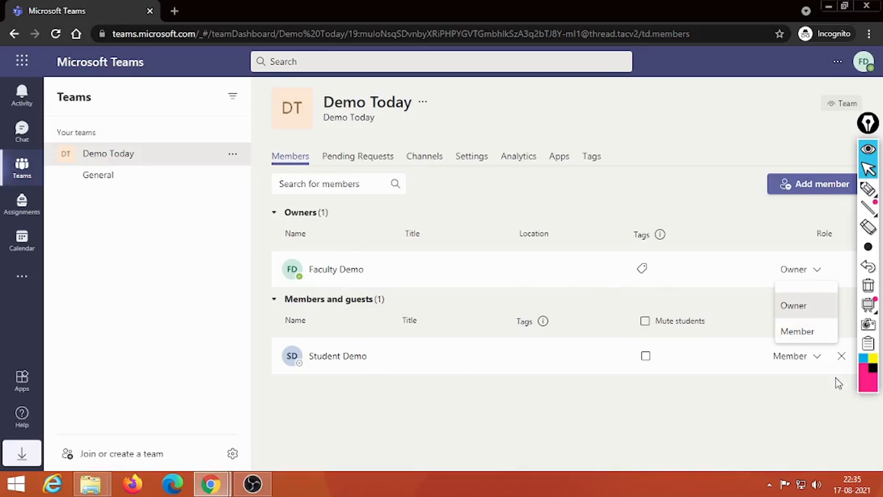
left_click(834, 395)
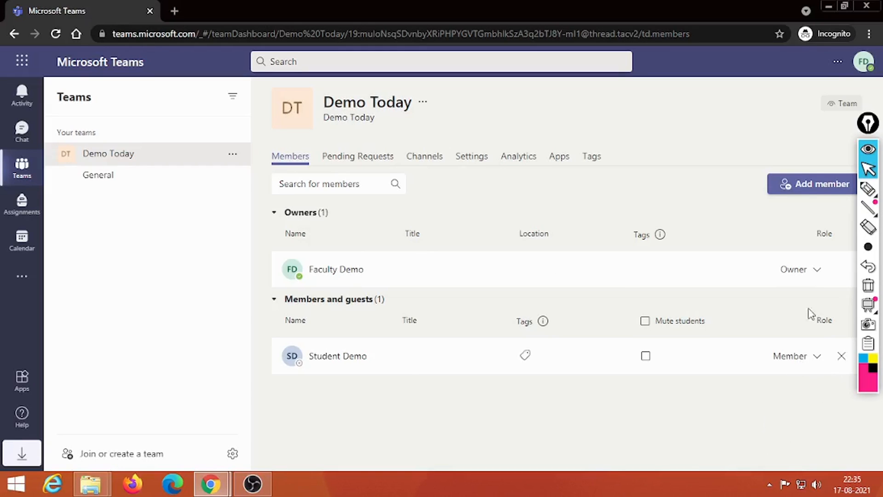
left_click(818, 186)
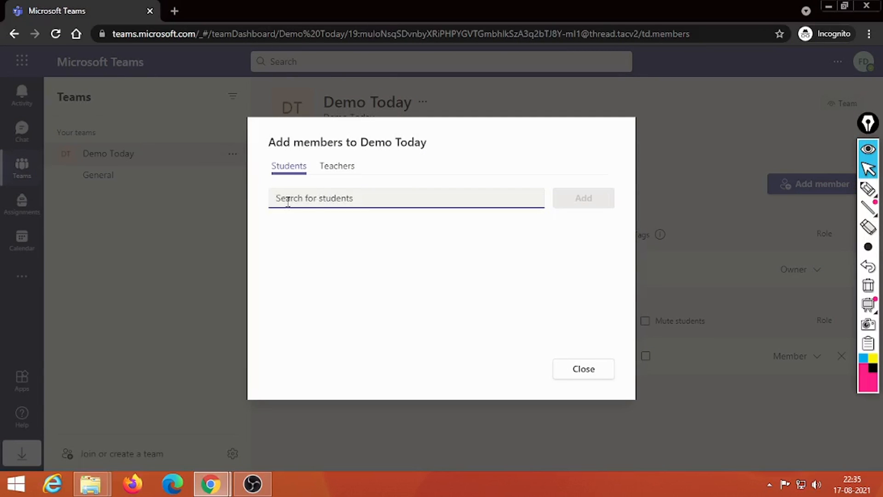
Search students for the test text 'jkhgfsajkfg@', find no matches, and close without adding anyone.
type("jkhgfsajkfg")
type("@")
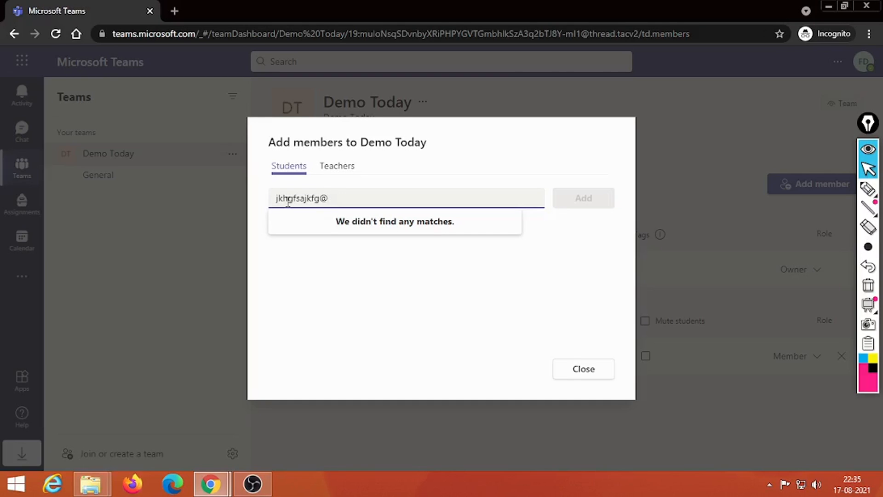
left_click(589, 371)
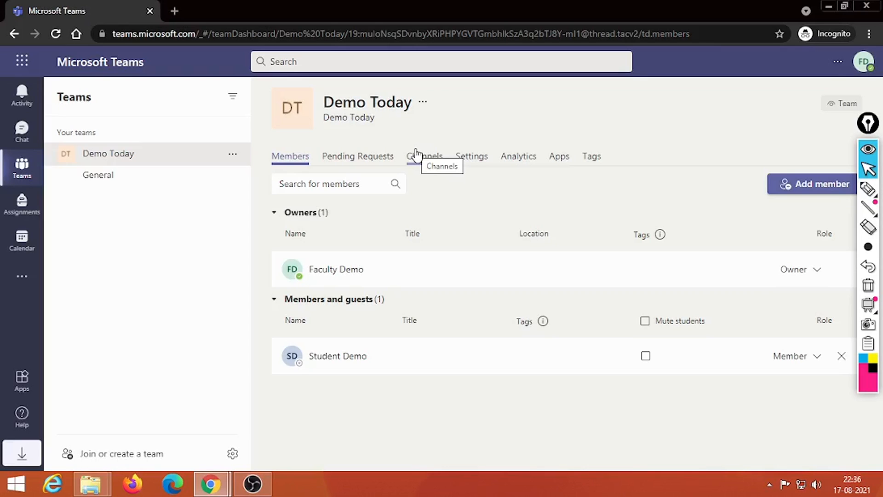
Go to Calendar and start a new meeting for 8/17/2021, 11:00–11:30 PM.
left_click(23, 249)
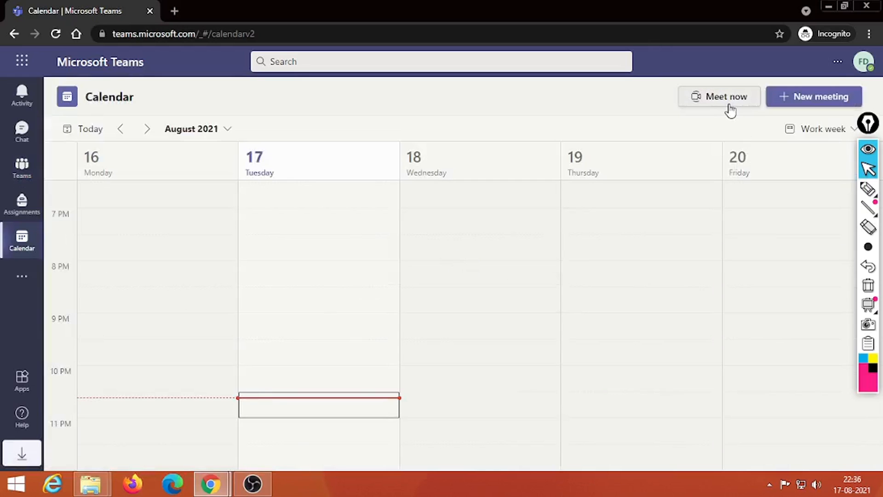
left_click(814, 100)
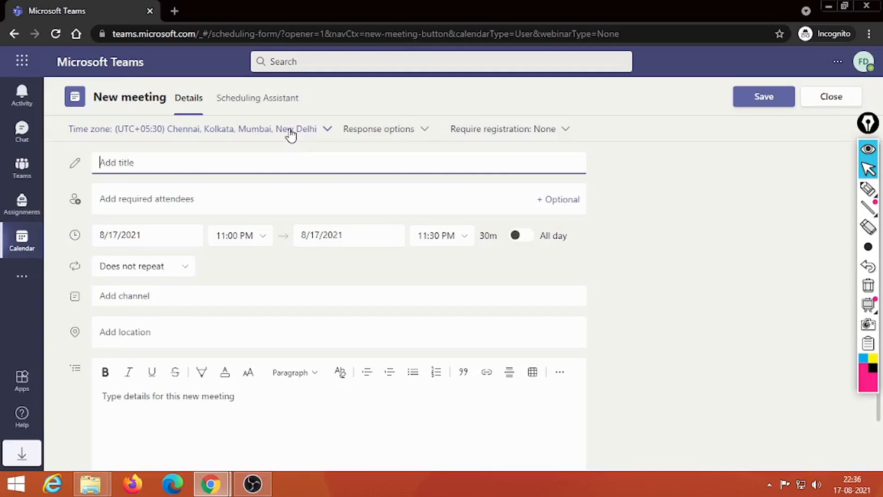
Leave registration options unchanged and title the meeting 'CSE I Year', leaving attendees empty.
left_click(567, 132)
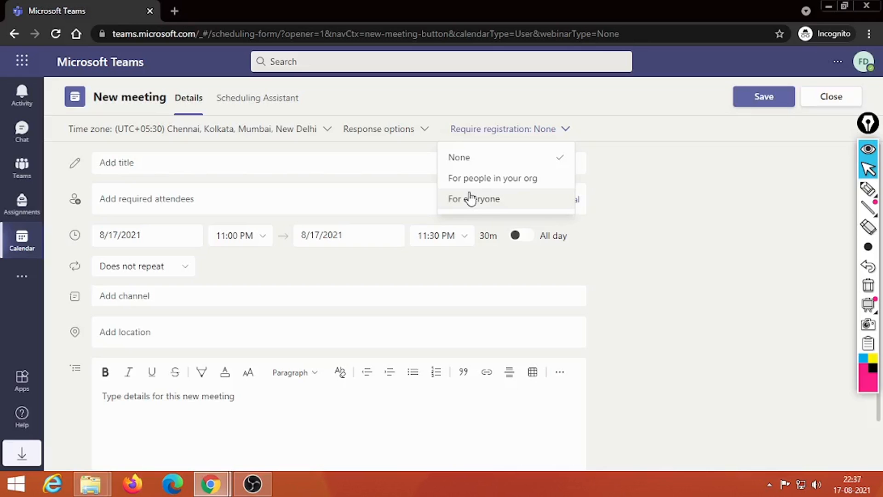
left_click(638, 178)
left_click(160, 167)
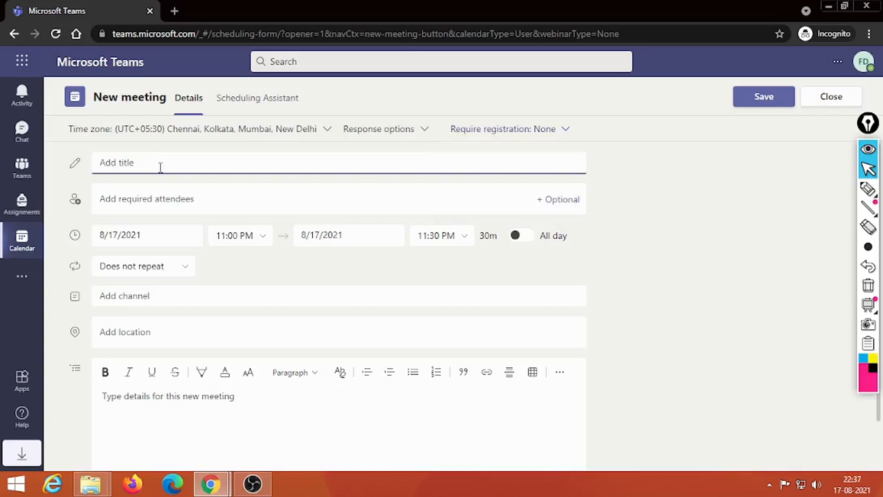
type("cSE I Year")
left_click_drag(104, 163, 102, 165)
type("C")
left_click(115, 200)
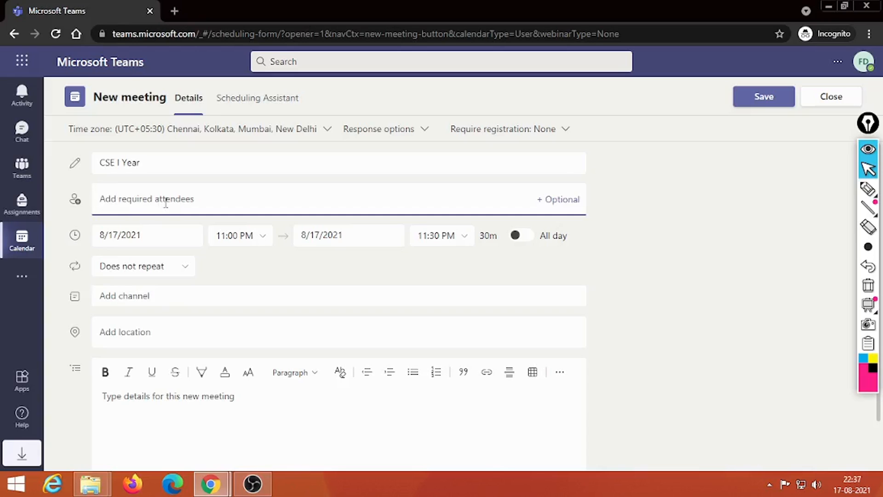
left_click(629, 224)
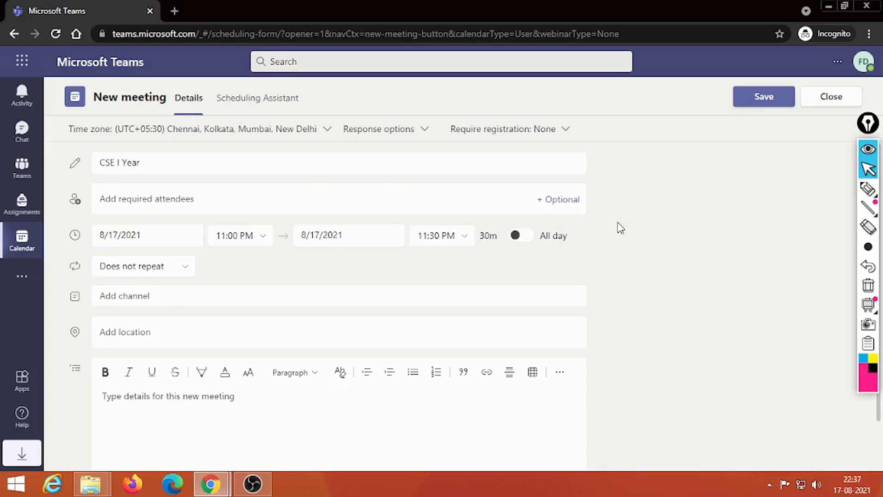
Set the meeting to August 18, 2021, starting 10:00 AM and ending 11:00 AM (1h).
left_click(157, 234)
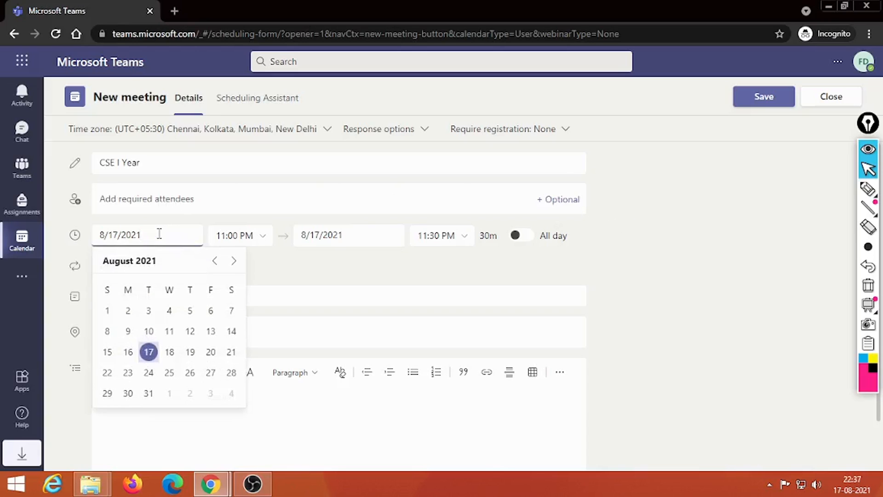
left_click(171, 353)
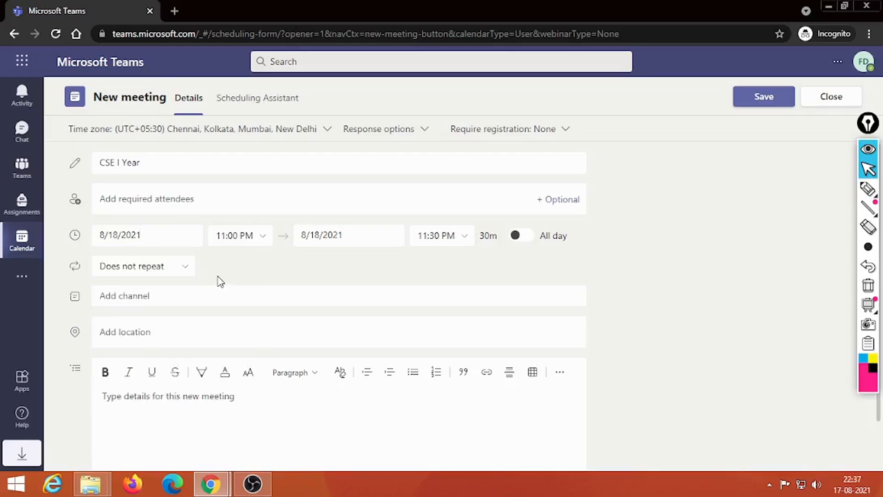
left_click(263, 237)
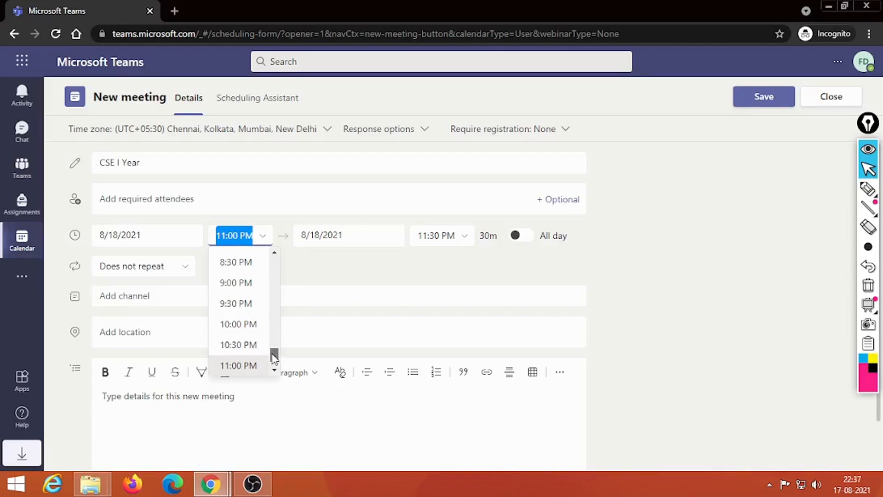
left_click_drag(274, 357, 285, 312)
left_click(239, 279)
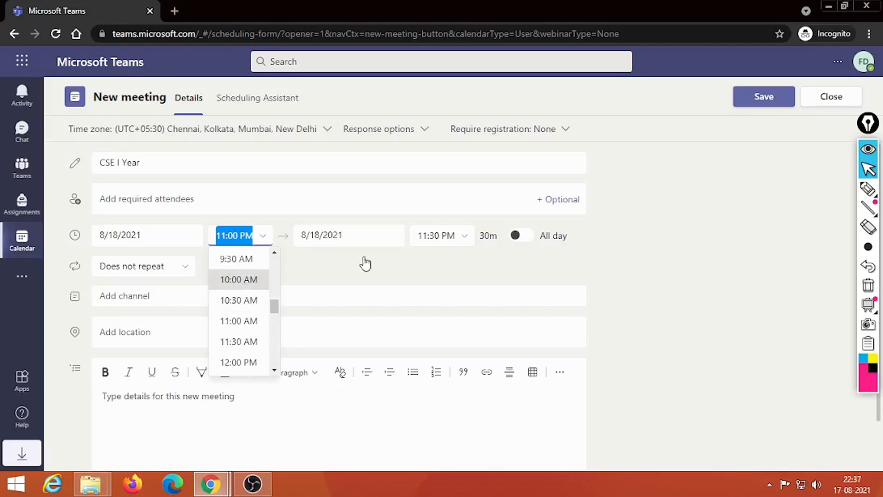
left_click(463, 240)
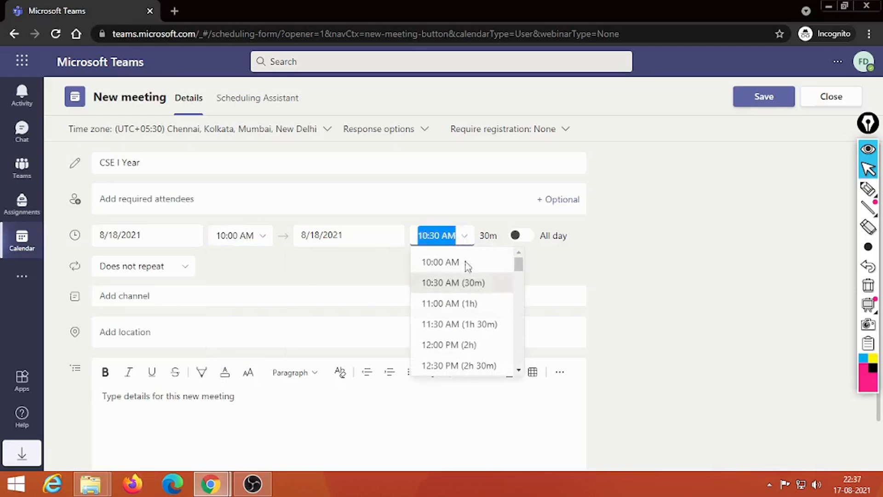
left_click(462, 303)
left_click(656, 279)
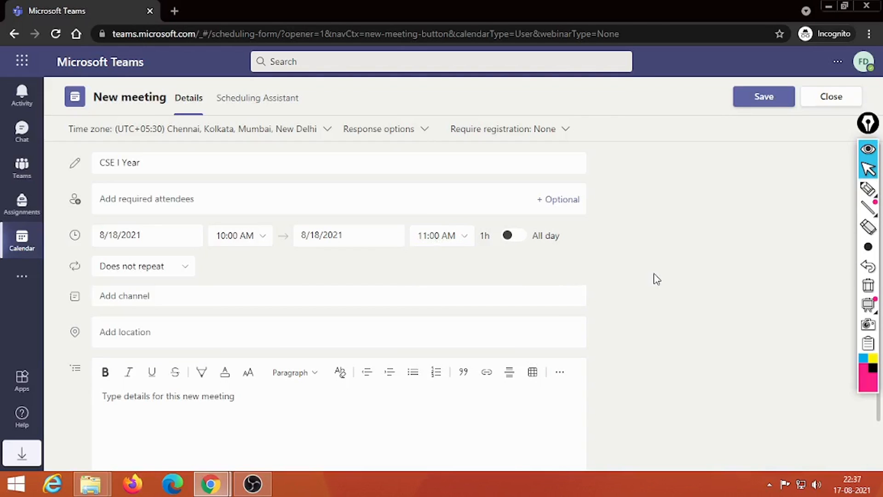
left_click(866, 193)
mouse_move(94, 253)
left_mouse_down()
mouse_move(93, 278)
mouse_move(199, 280)
mouse_move(159, 250)
mouse_move(92, 265)
mouse_move(92, 276)
left_mouse_up()
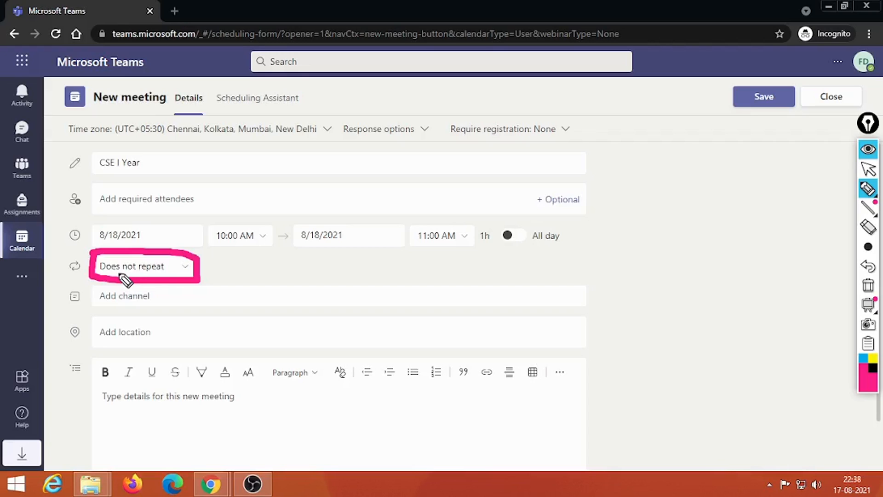
left_click(868, 286)
left_click(868, 169)
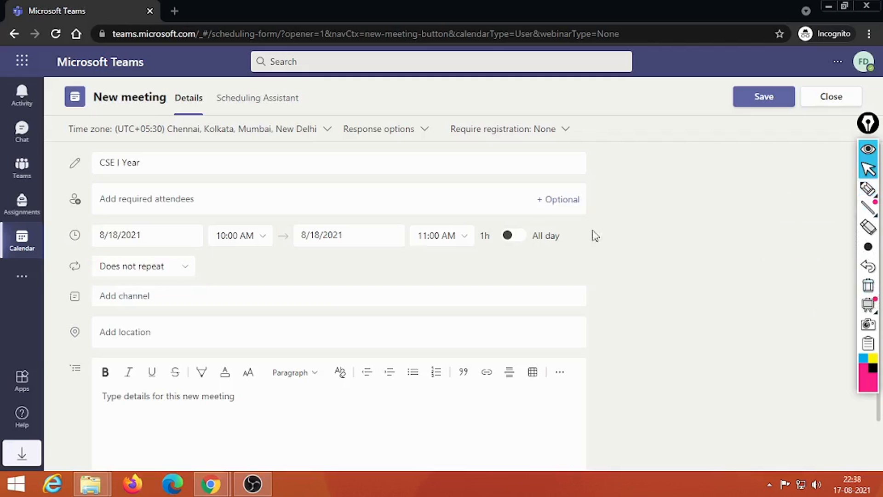
left_click(183, 268)
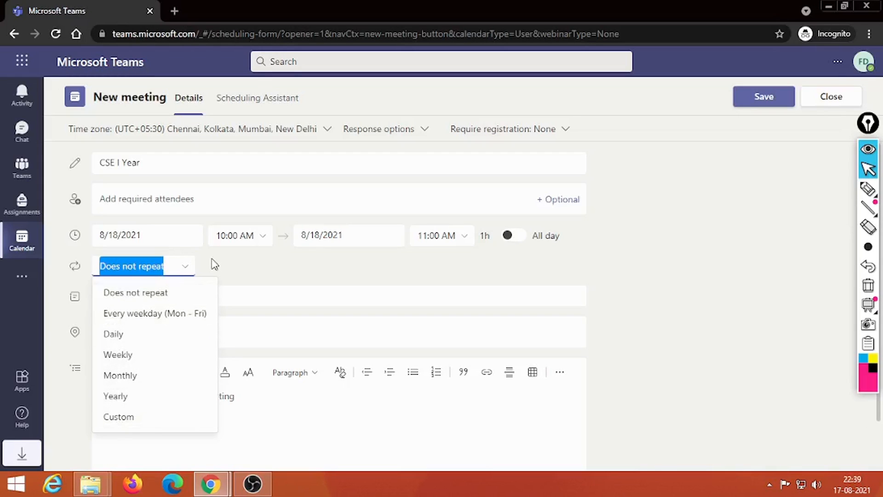
left_click(297, 281)
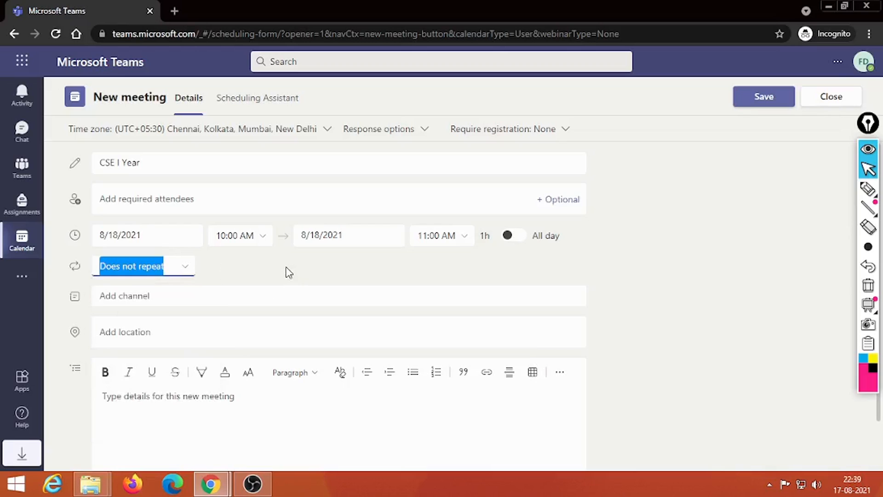
left_click(286, 272)
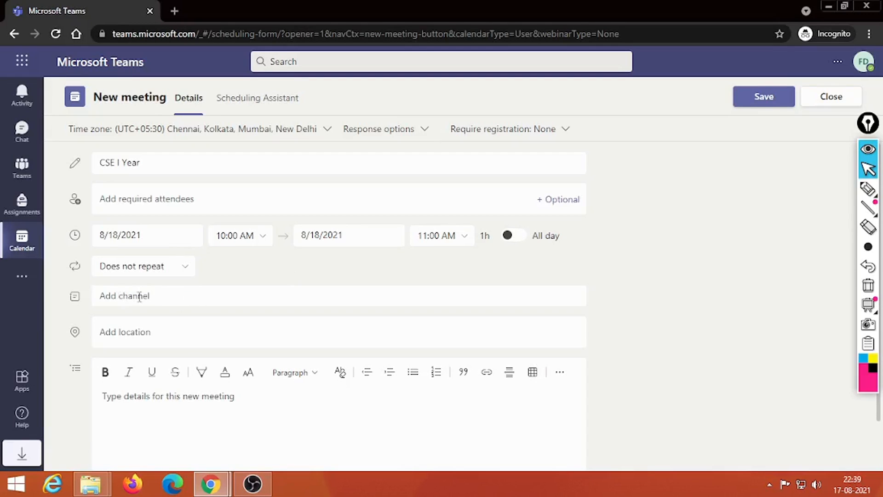
Choose the General channel under the Demo Today team as the meeting's channel.
left_click(155, 296)
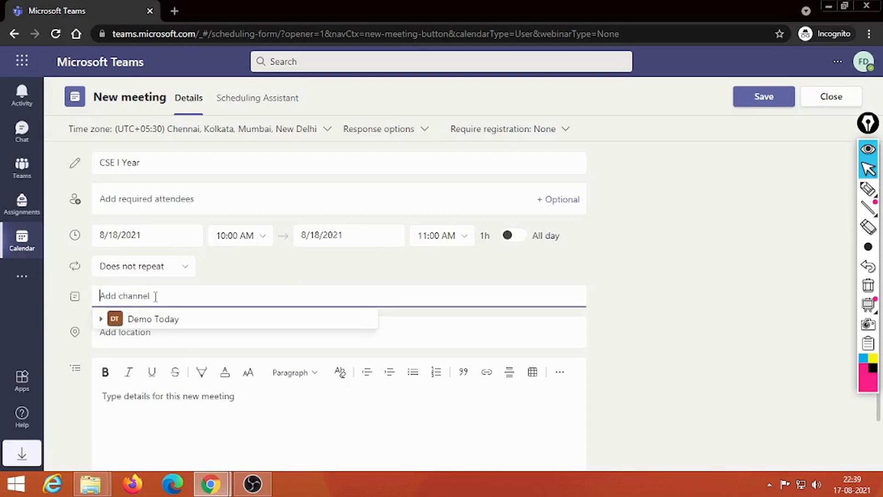
left_click(136, 322)
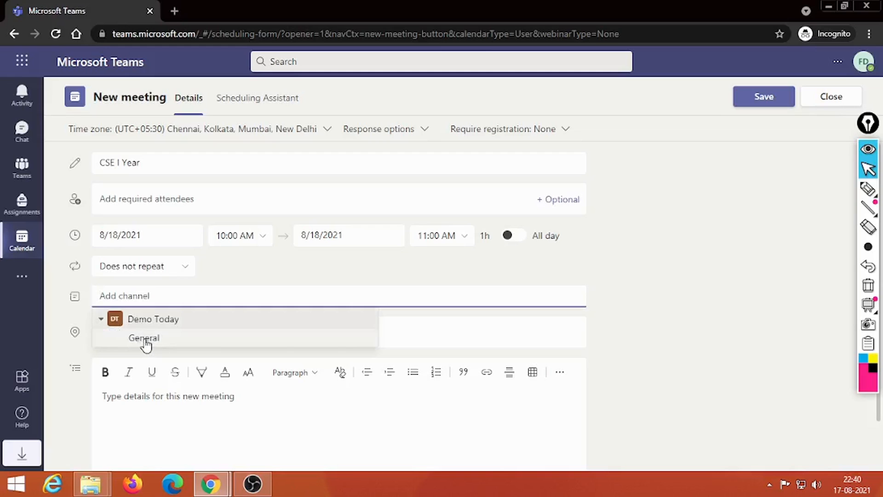
left_click(144, 338)
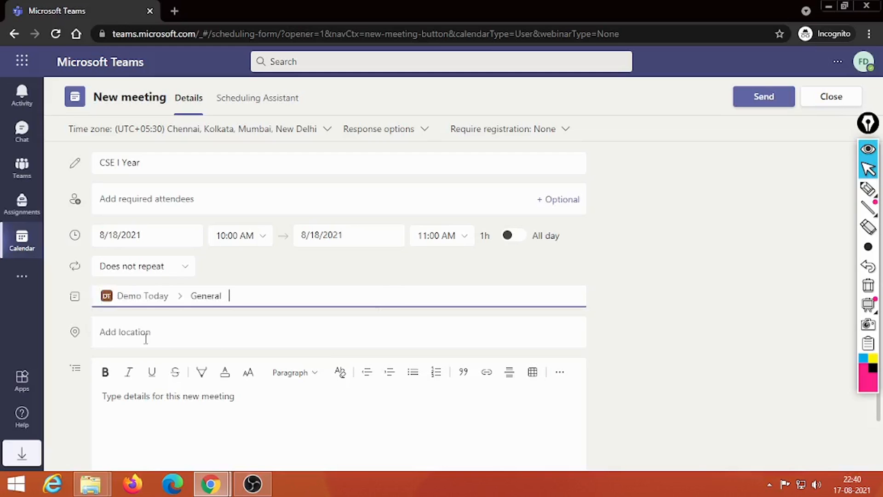
left_click(618, 316)
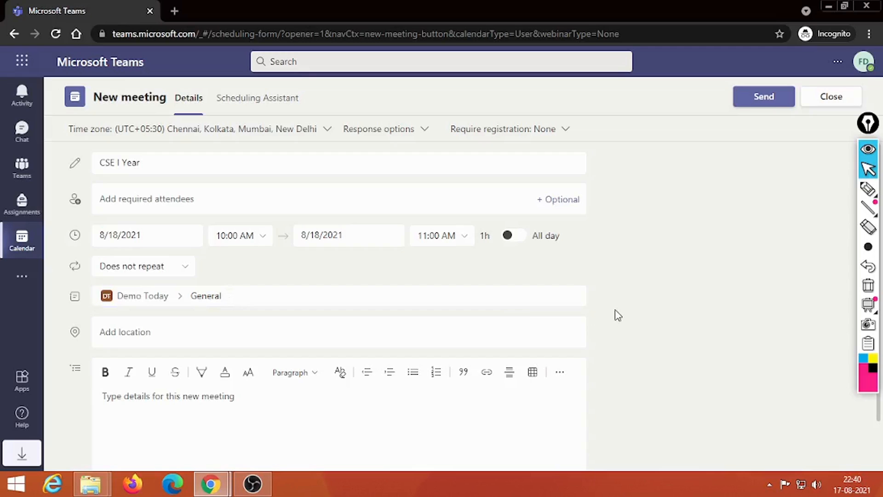
left_click(279, 294)
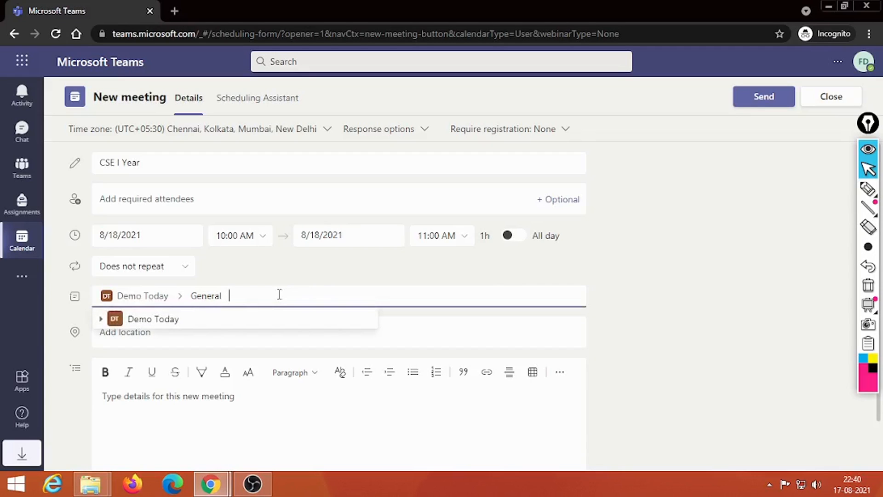
left_click(291, 275)
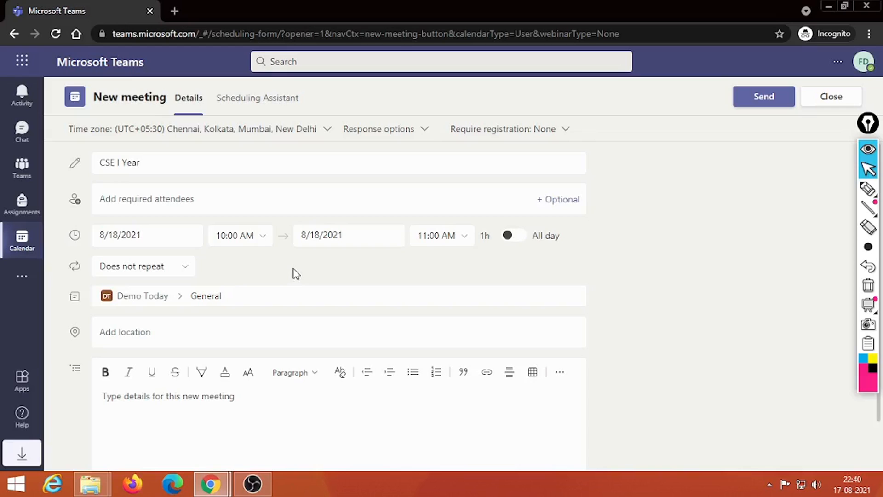
left_click(159, 331)
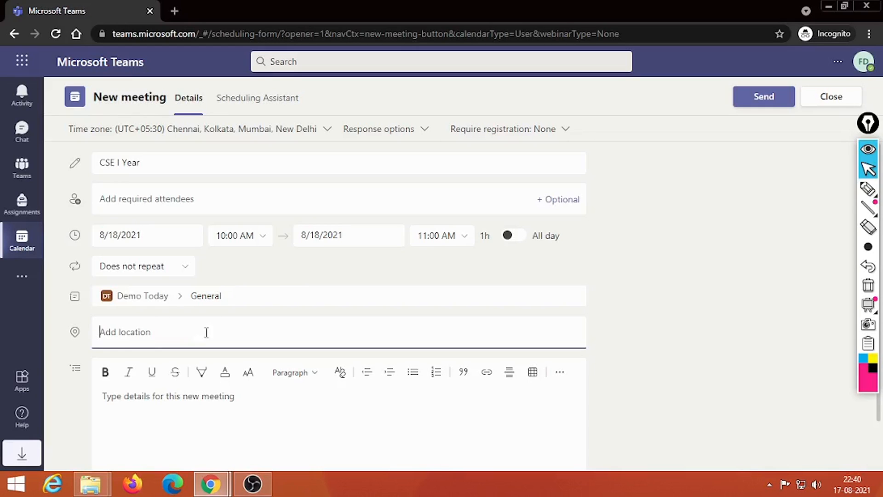
left_click(180, 405)
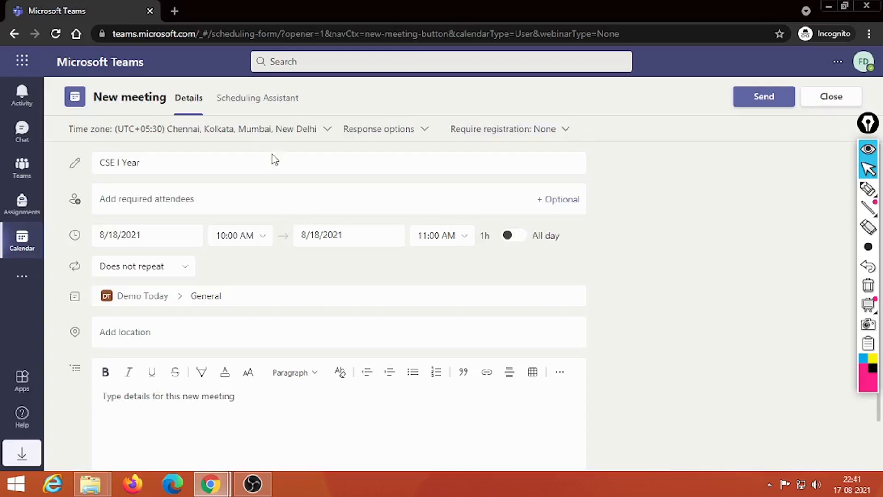
left_click(262, 169)
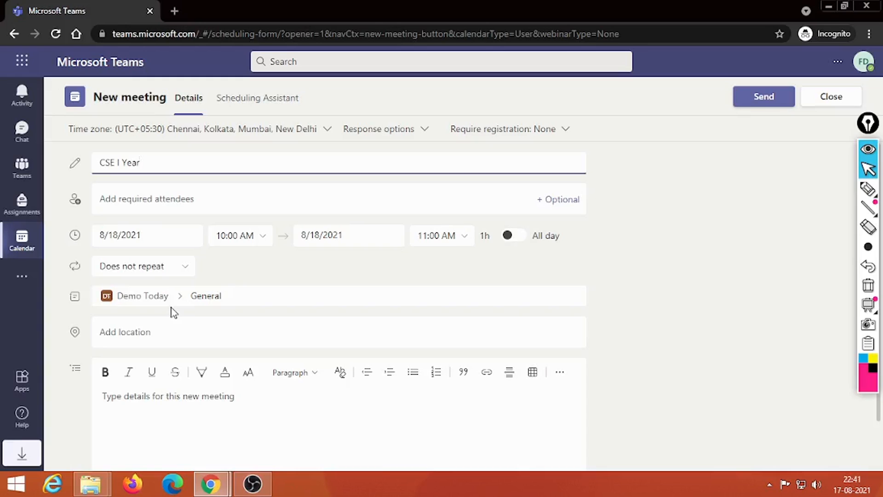
left_click(272, 297)
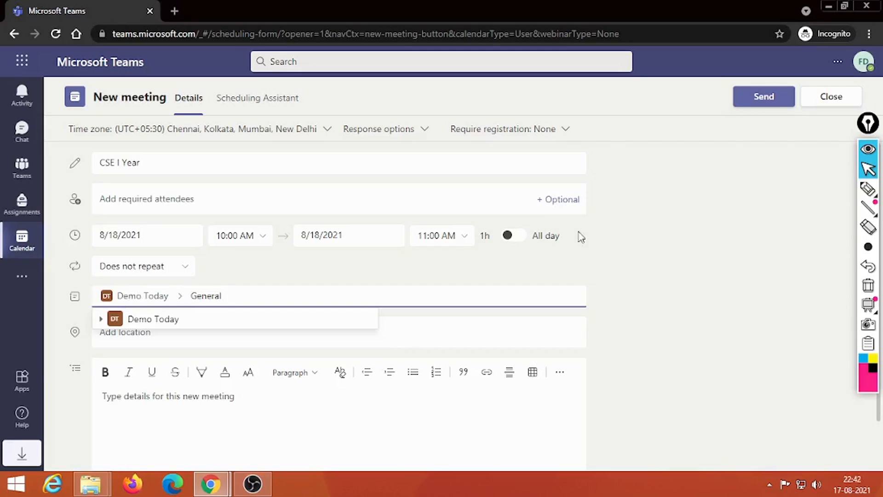
left_click(631, 220)
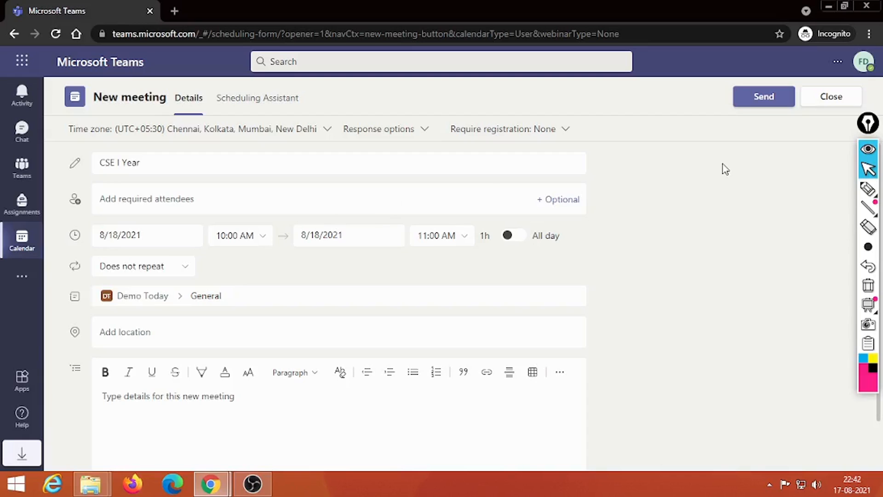
Send the CSE I Year invitation and find it on Wednesday 18 at 10 AM.
left_click(764, 105)
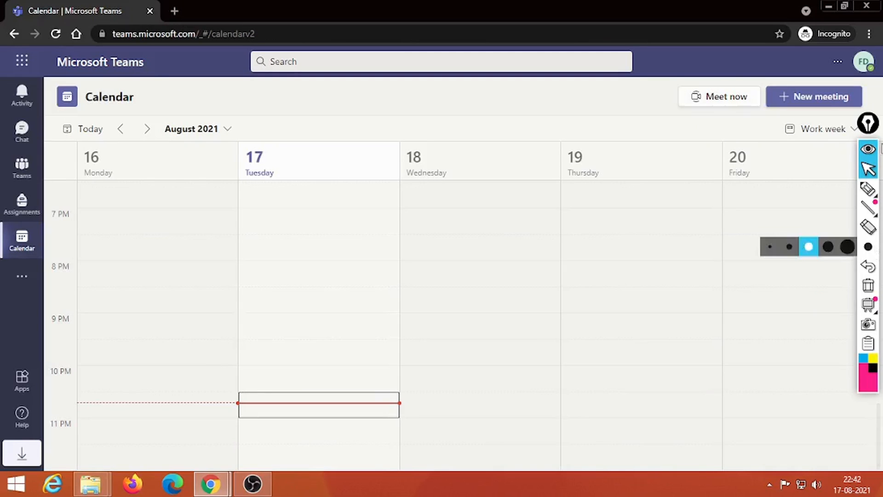
left_click_drag(868, 123, 808, 205)
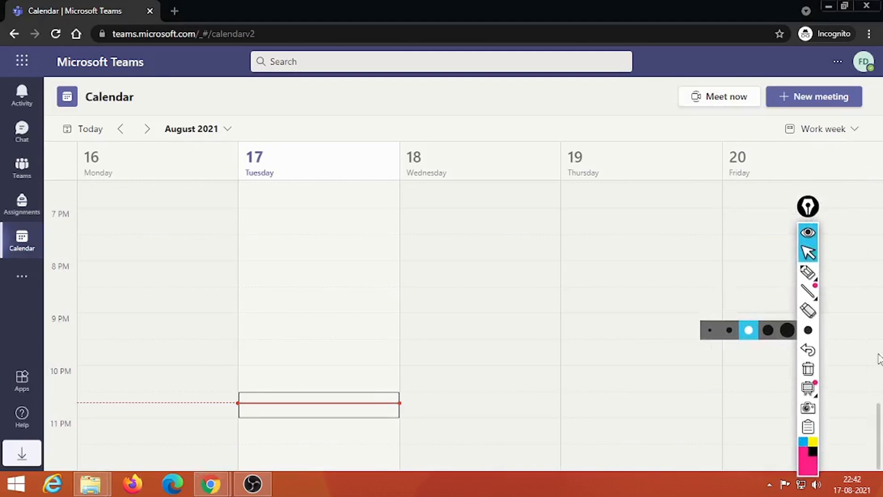
scroll(870, 343, "up", 5)
scroll(870, 343, "up", 7)
scroll(857, 266, "down", 2)
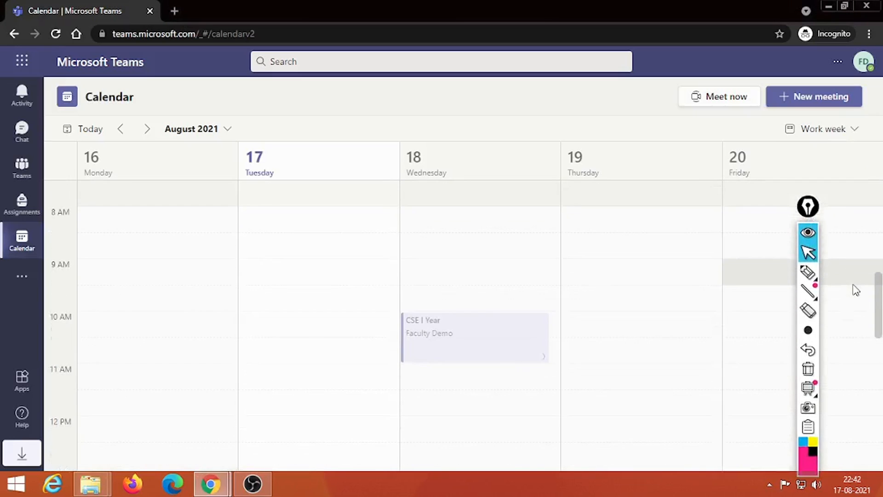
left_click(808, 272)
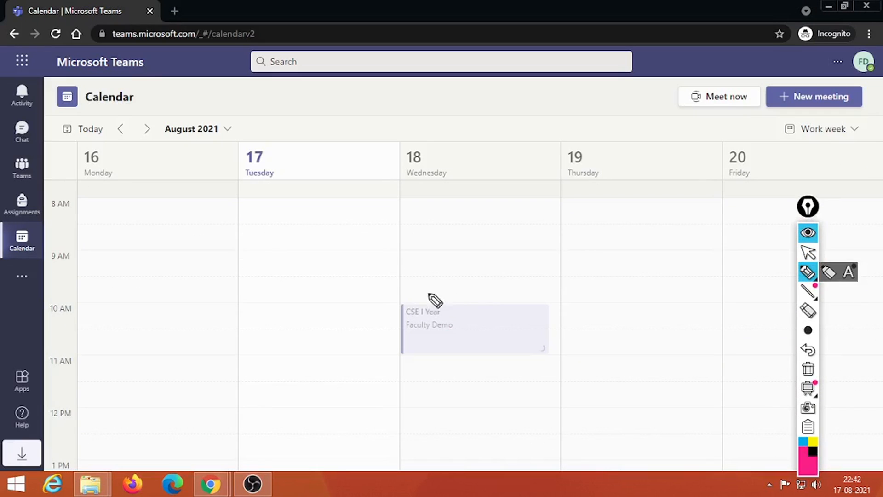
mouse_move(391, 292)
left_mouse_down()
mouse_move(388, 334)
mouse_move(535, 373)
mouse_move(588, 298)
mouse_move(394, 291)
left_mouse_up()
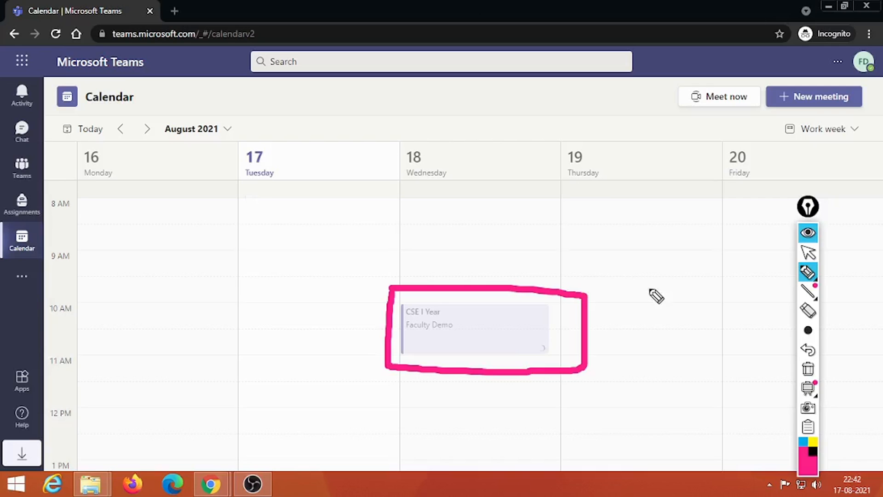
left_click(808, 252)
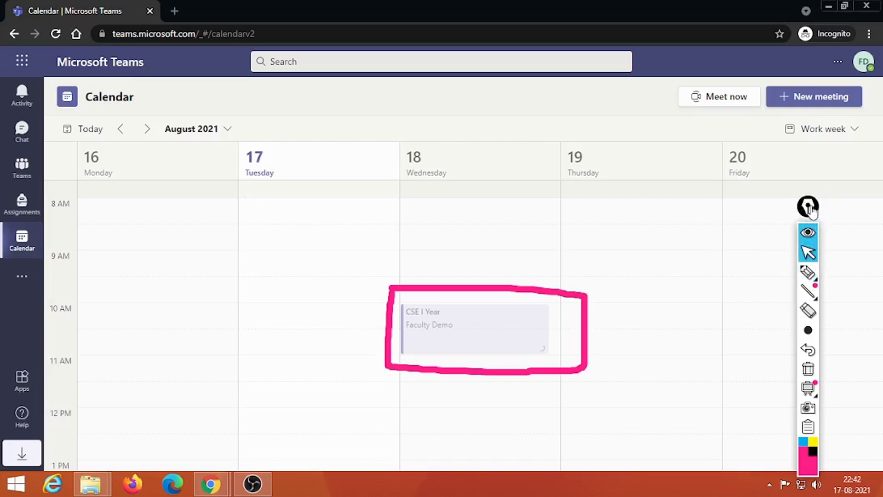
mouse_move(811, 209)
left_mouse_down()
mouse_move(864, 138)
mouse_move(871, 143)
left_mouse_up()
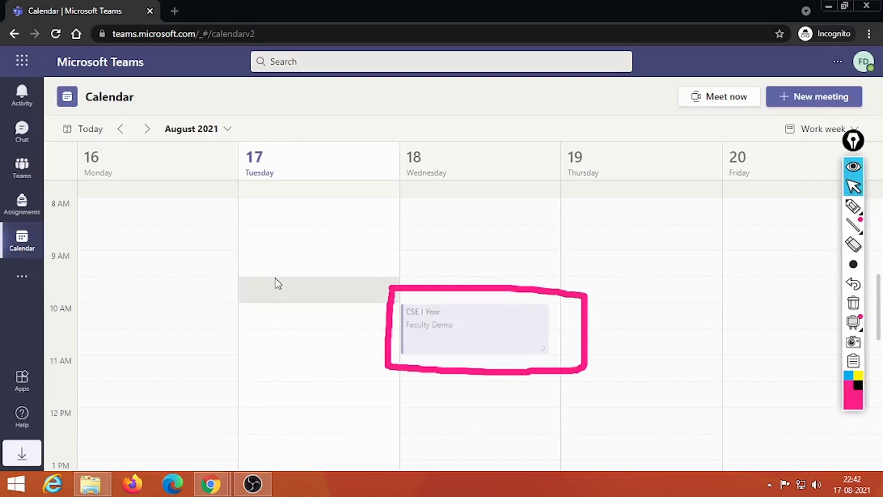
left_click(853, 303)
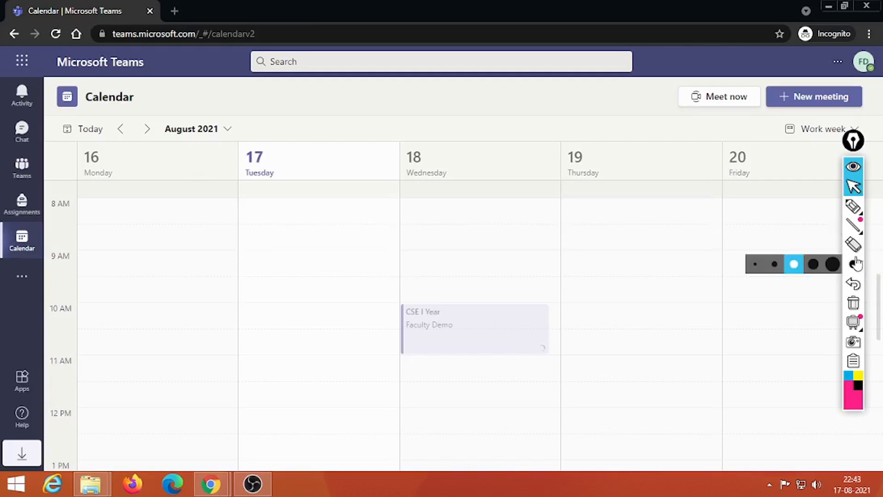
left_click(853, 206)
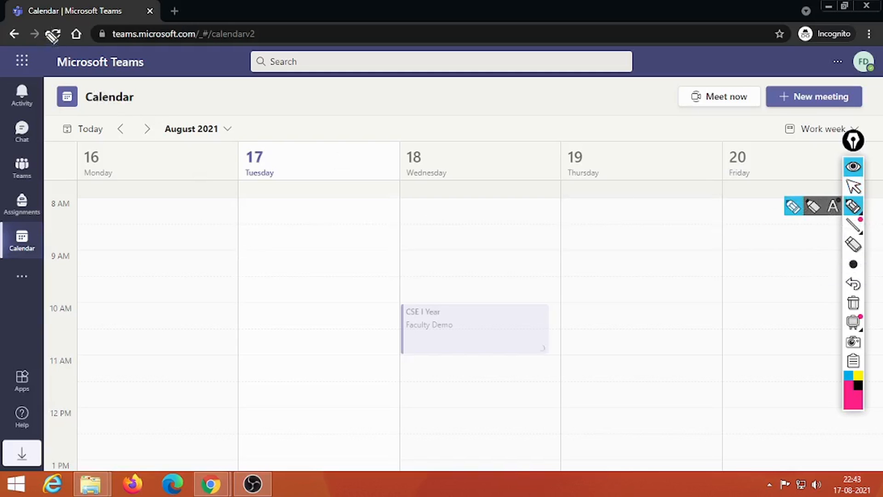
mouse_move(46, 31)
left_mouse_down()
mouse_move(72, 46)
mouse_move(58, 14)
left_mouse_up()
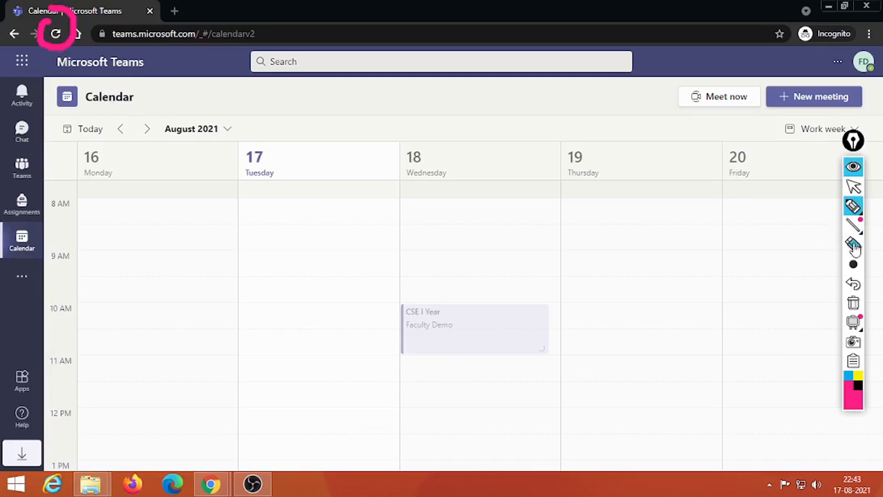
left_click(854, 248)
left_click(853, 303)
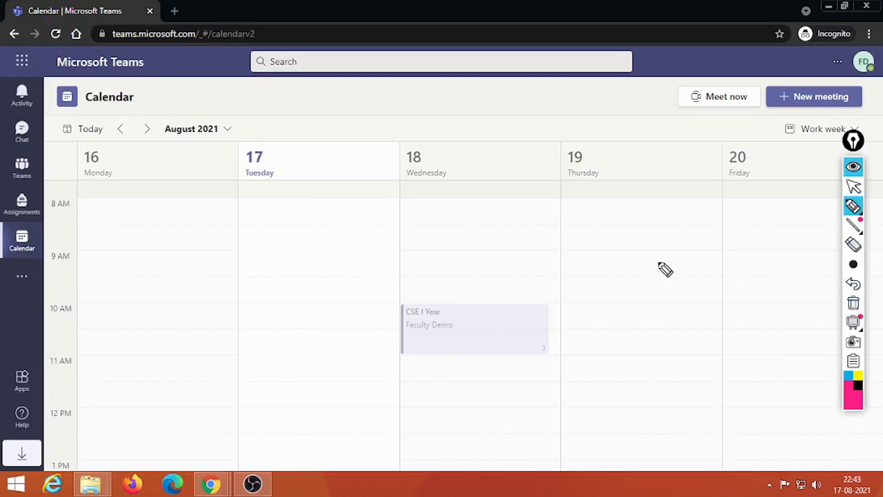
left_click(853, 186)
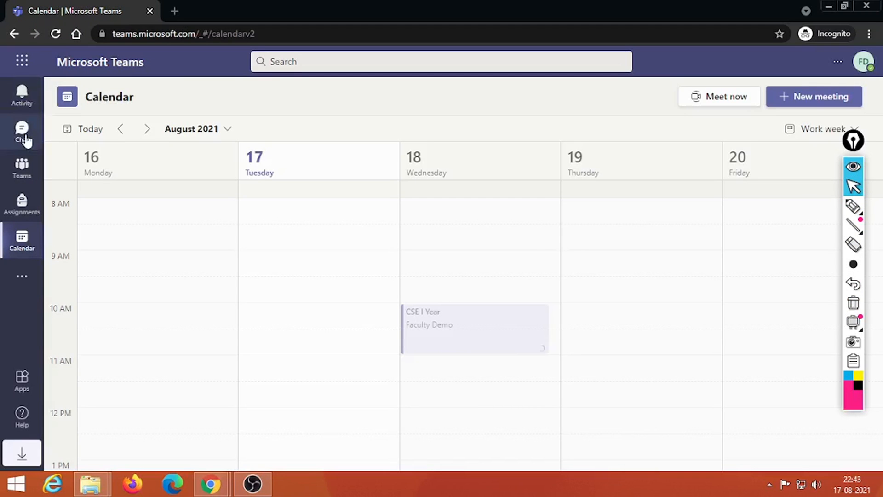
left_click(28, 172)
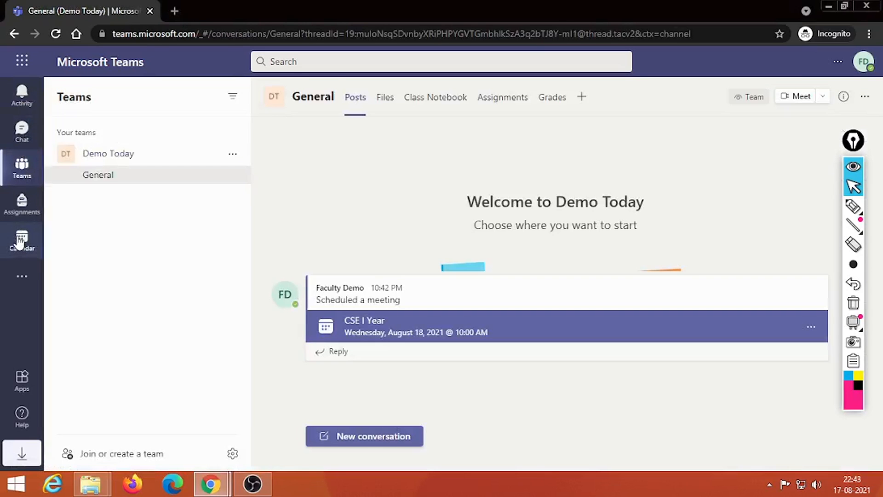
left_click(20, 241)
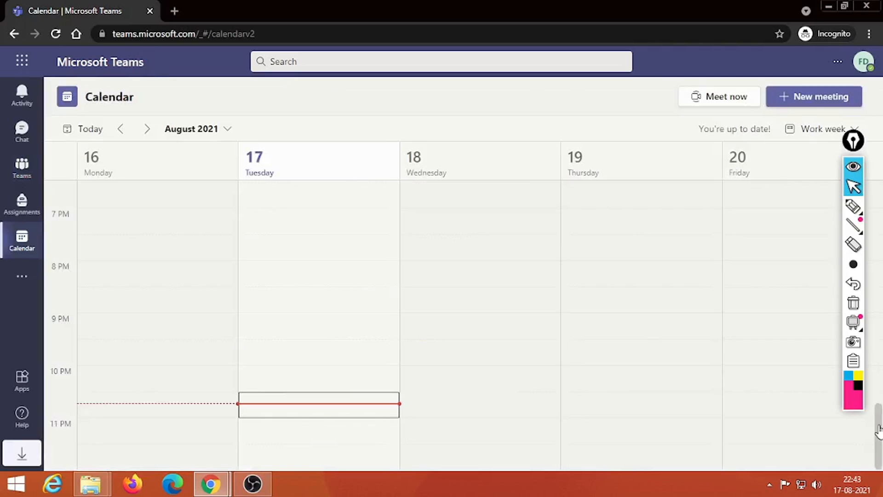
left_click_drag(878, 414, 879, 308)
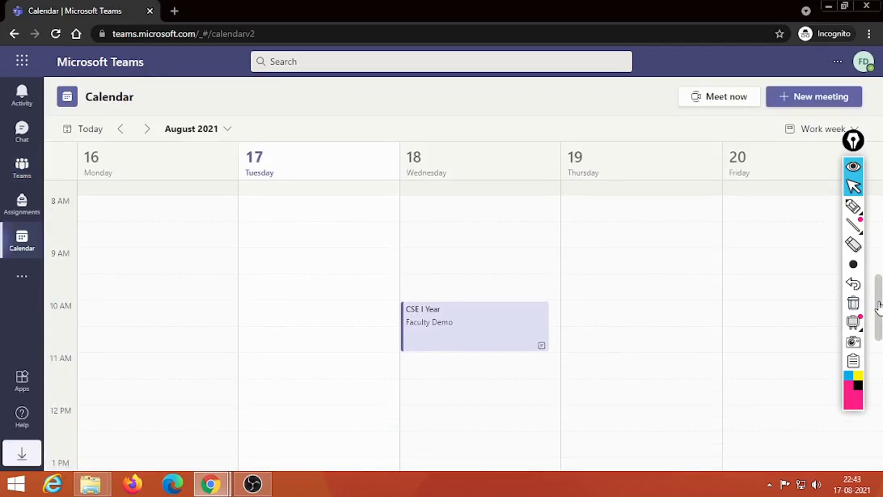
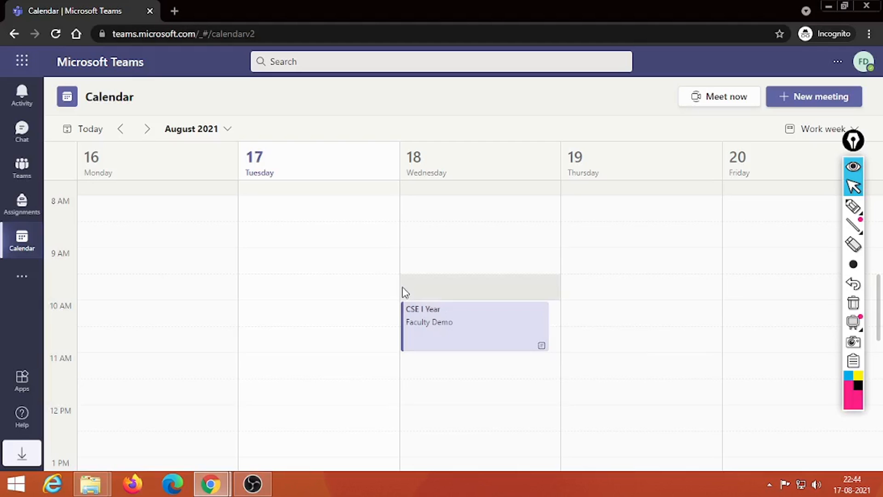
Open the CSE I Year meeting's editing form and mark its cancel-meeting option.
left_click(476, 331)
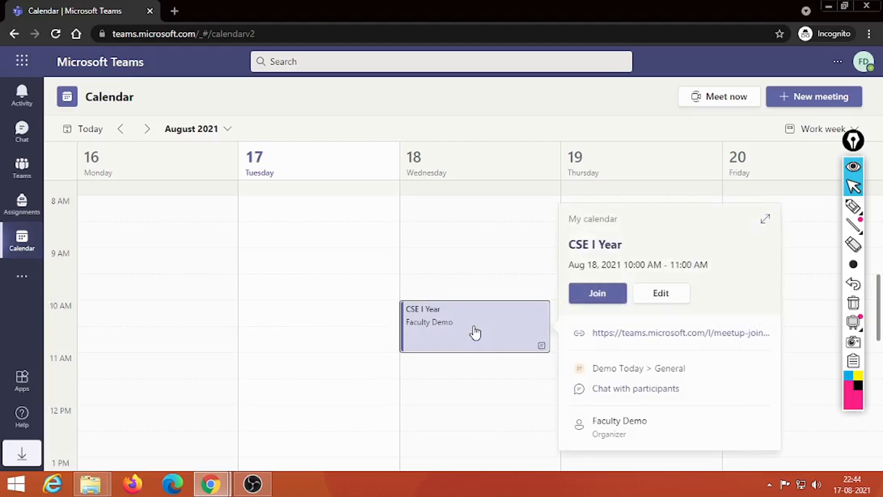
left_click(659, 294)
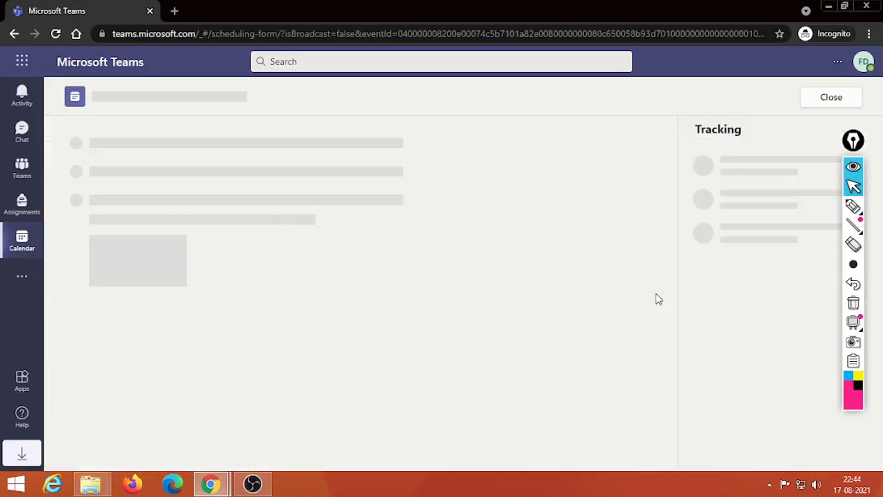
left_click(853, 206)
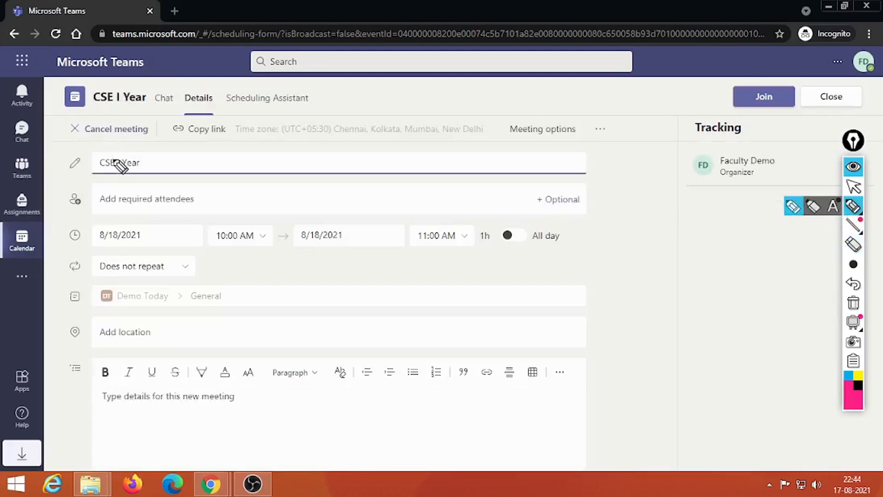
mouse_move(76, 121)
left_mouse_down()
mouse_move(69, 138)
mouse_move(119, 147)
mouse_move(159, 121)
mouse_move(63, 112)
left_mouse_up()
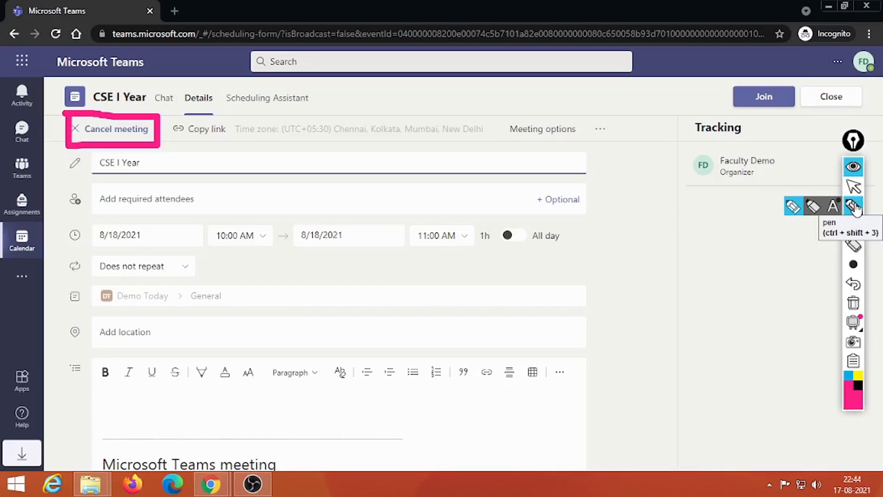
Point out the Demo Today > General channel field and Meeting options, then clear the annotations.
left_click(854, 302)
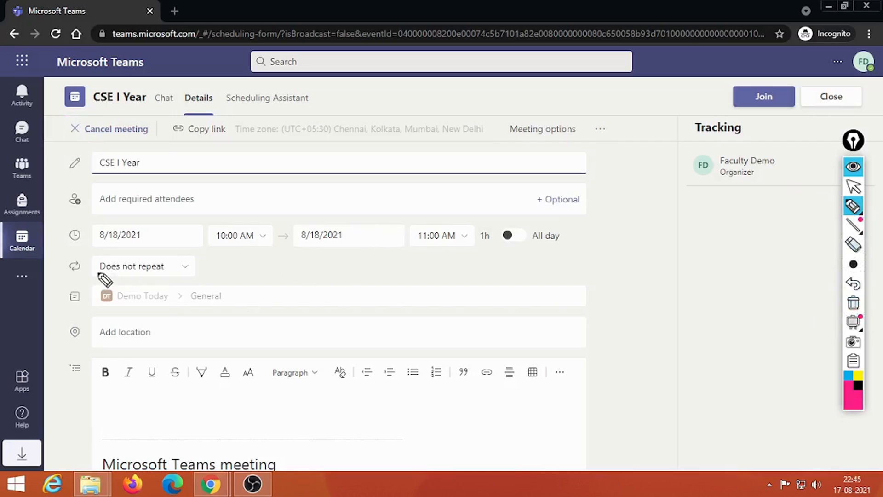
mouse_move(95, 281)
left_mouse_down()
mouse_move(95, 311)
mouse_move(241, 311)
mouse_move(160, 288)
mouse_move(104, 284)
left_mouse_up()
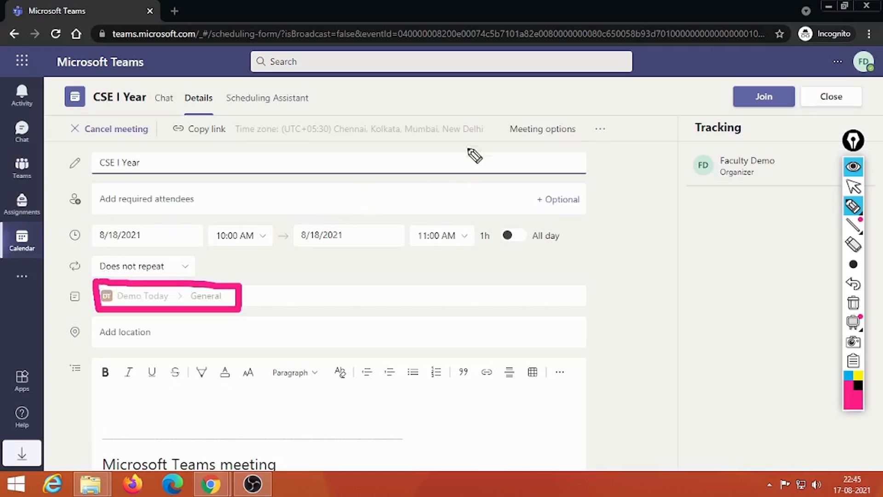
mouse_move(501, 116)
left_mouse_down()
mouse_move(508, 148)
mouse_move(582, 134)
mouse_move(544, 114)
mouse_move(490, 116)
left_mouse_up()
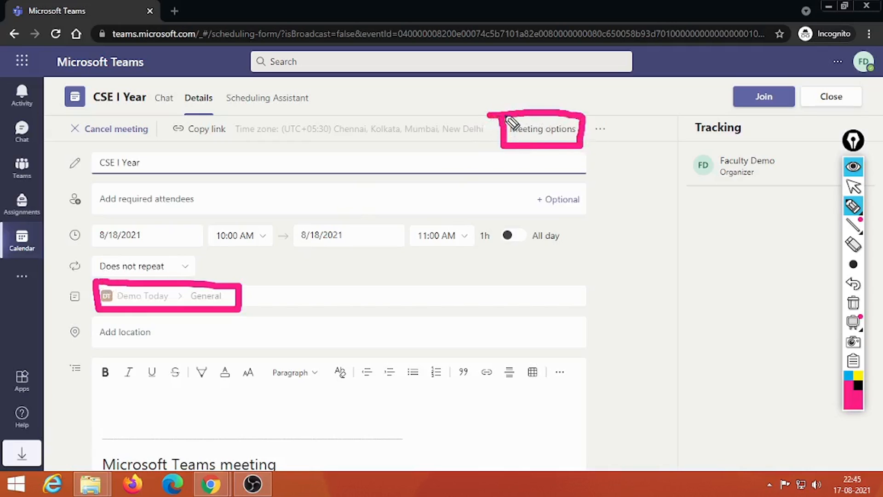
left_click(853, 303)
left_click(853, 187)
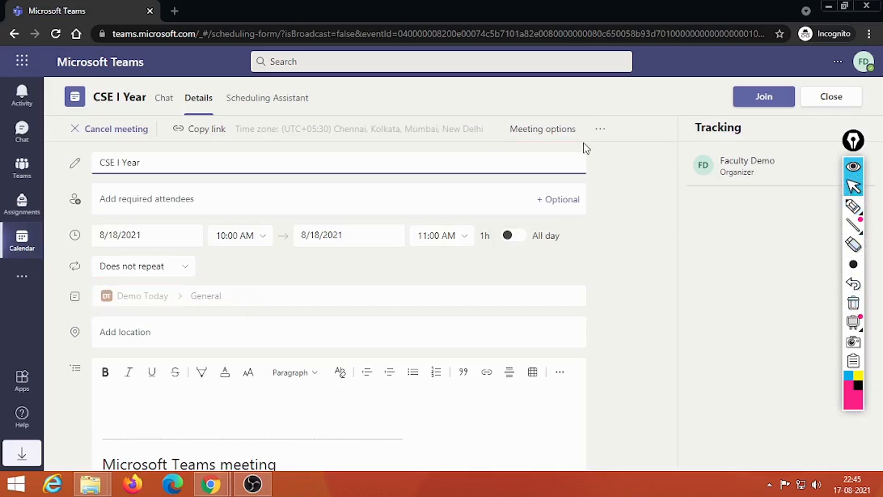
Open Meeting options and mark the lobby-bypass, callers-bypass and 'Who can present? Only me' settings.
left_click(562, 131)
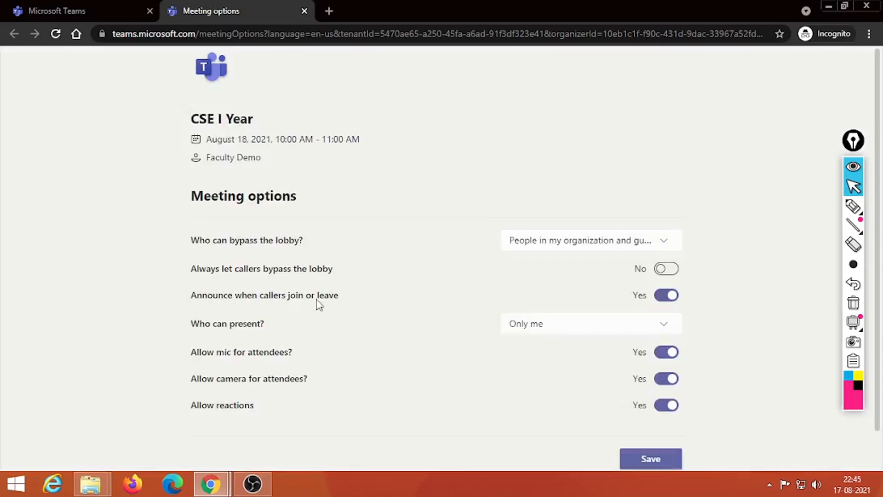
left_click(853, 206)
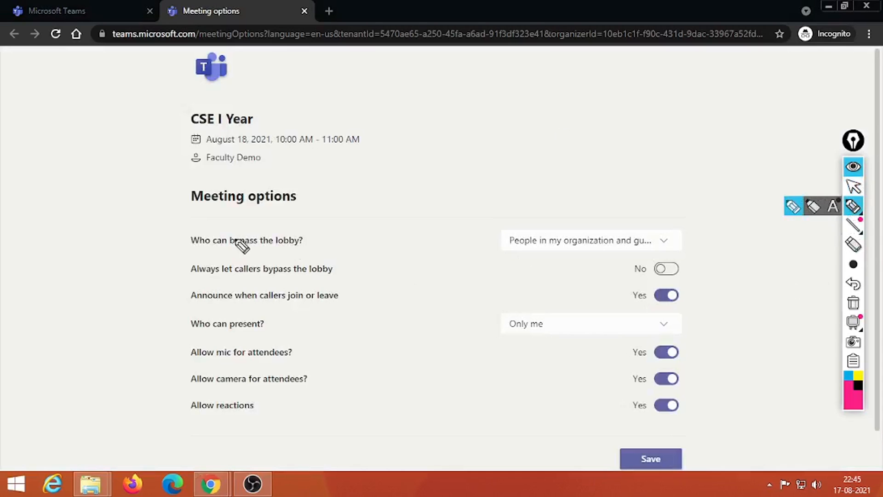
mouse_move(188, 225)
left_mouse_down()
mouse_move(325, 254)
mouse_move(376, 255)
left_mouse_up()
left_click_drag(174, 281, 352, 282)
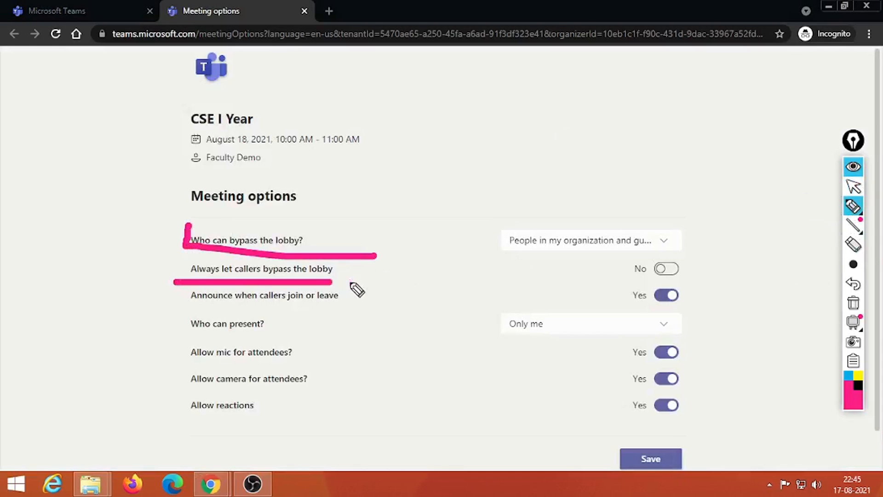
left_click_drag(184, 334, 293, 326)
mouse_move(529, 298)
left_mouse_down()
mouse_move(585, 318)
mouse_move(502, 307)
left_mouse_up()
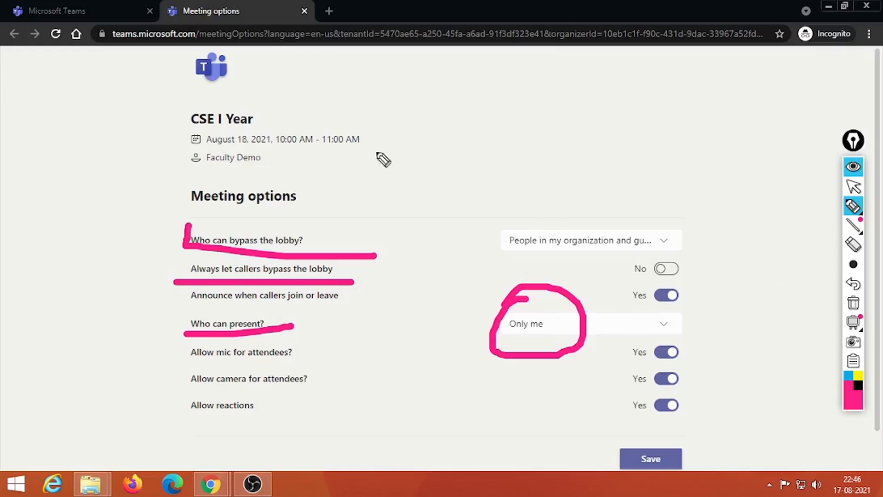
Close the meeting options page, clear the marks, and close the meeting form.
left_click(853, 186)
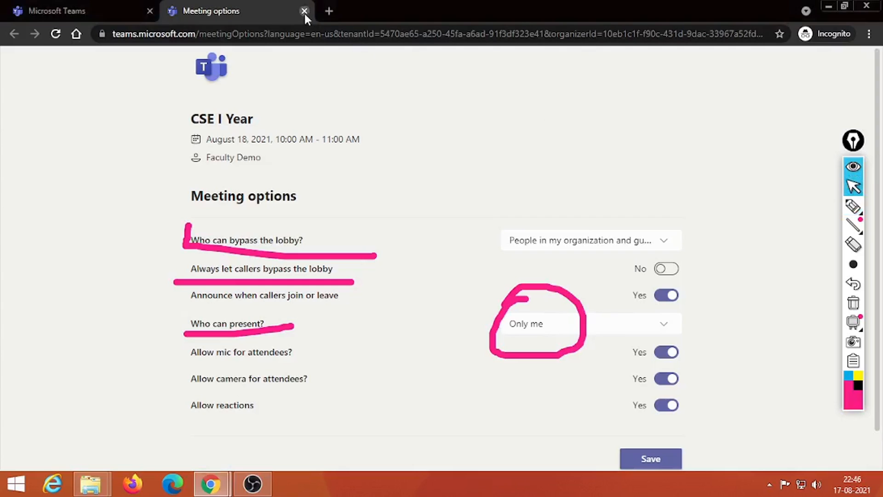
left_click(305, 11)
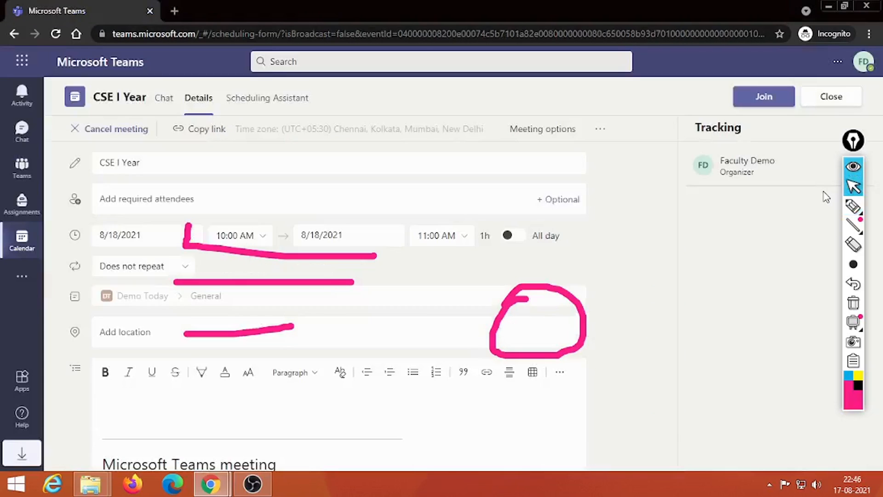
left_click(853, 302)
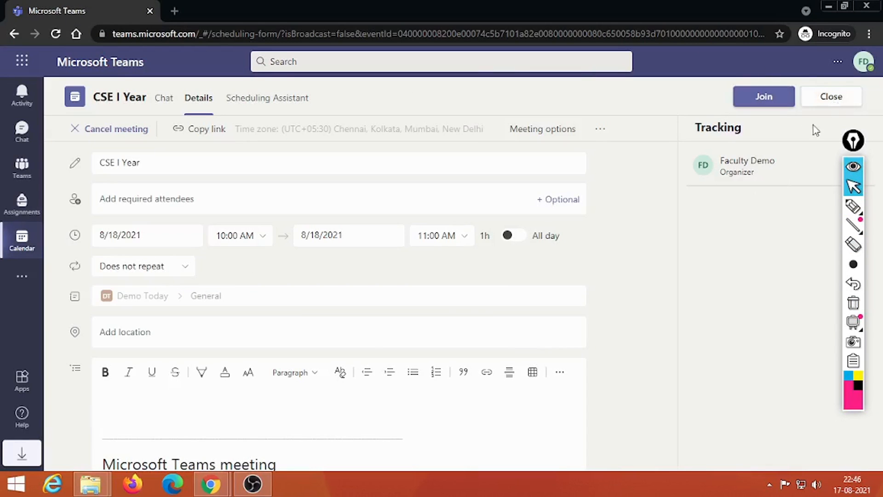
left_click(830, 99)
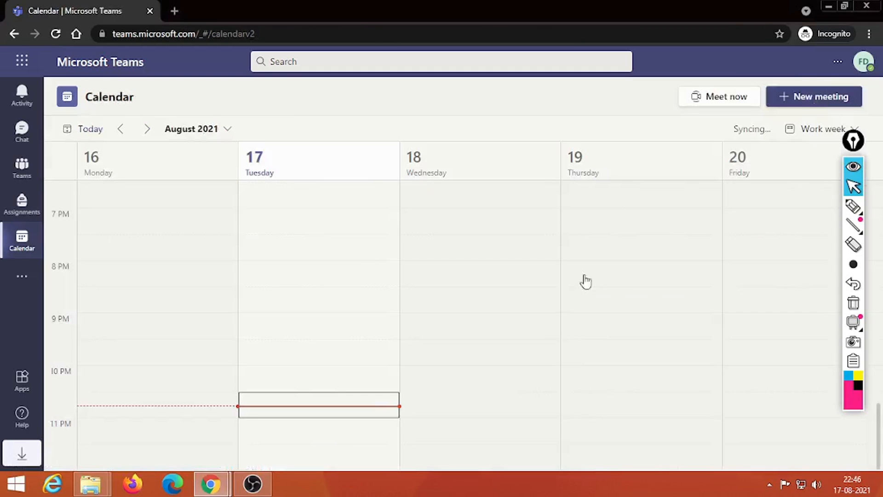
Open the CSE I Year event card and highlight its join link.
left_click_drag(879, 410, 881, 274)
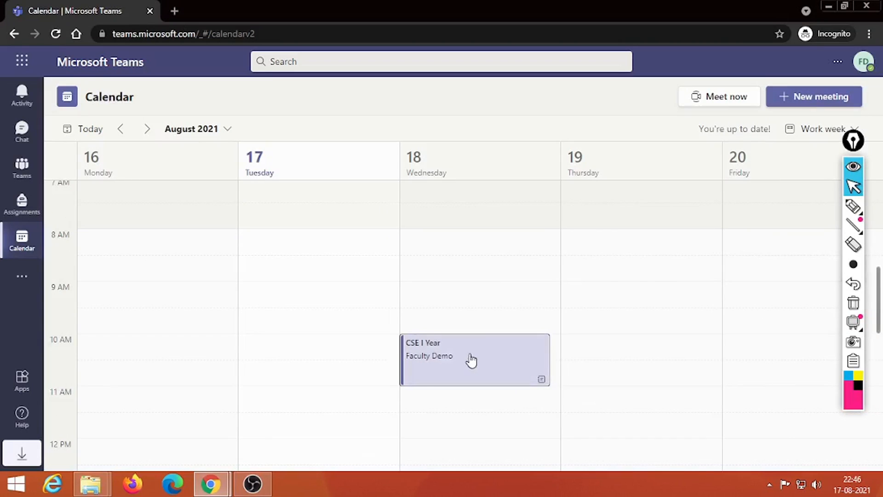
left_click(471, 361)
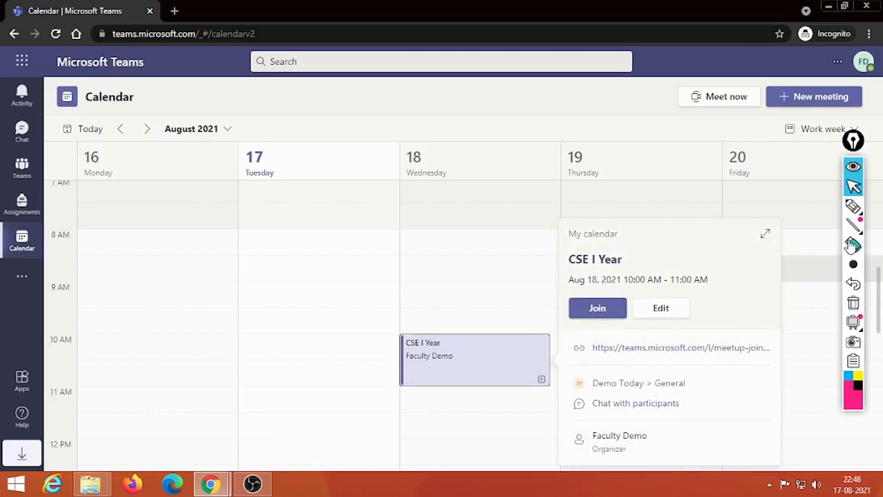
left_click(854, 207)
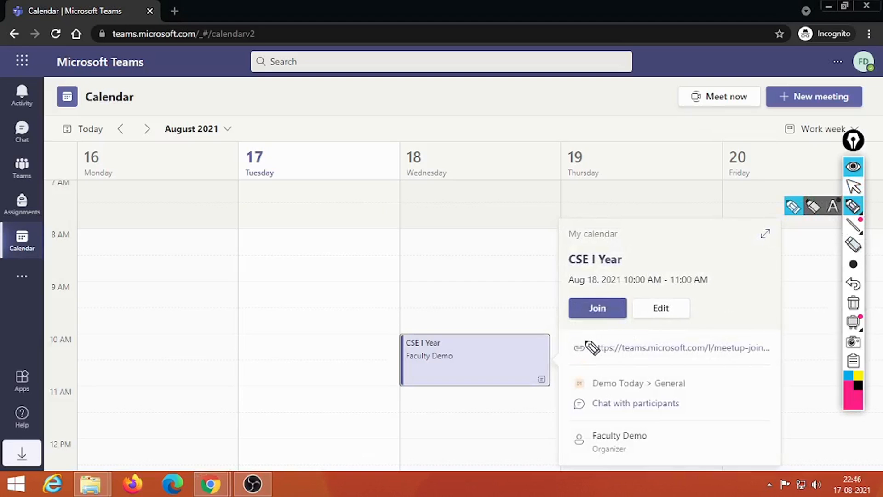
mouse_move(582, 336)
left_mouse_down()
mouse_move(583, 358)
mouse_move(686, 362)
mouse_move(769, 350)
mouse_move(592, 339)
left_mouse_up()
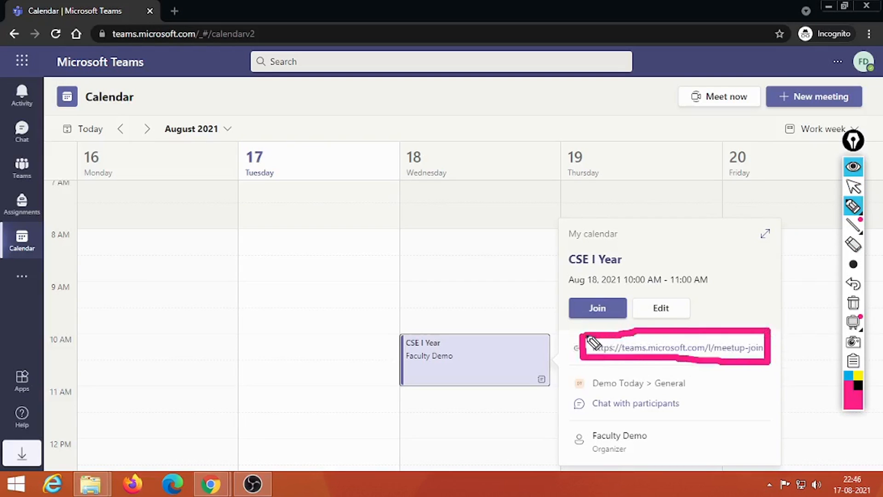
mouse_move(849, 232)
left_click(853, 303)
left_click(853, 187)
Copy the join link, paste it in a new tab, then join and allow mic and camera.
mouse_move(706, 353)
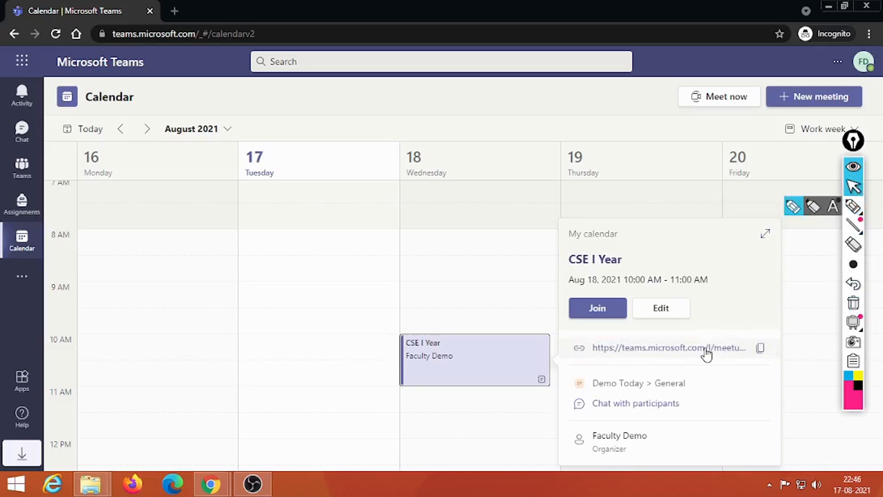
left_click(761, 348)
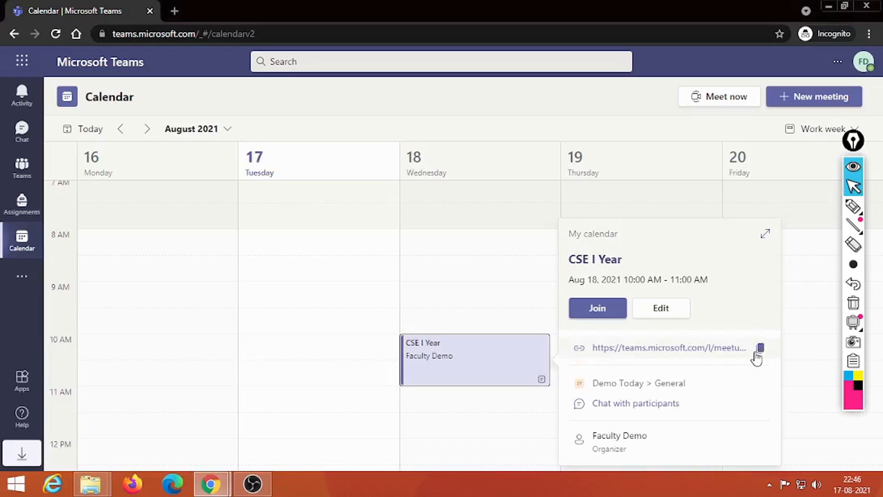
left_click(174, 11)
key("ctrl+v")
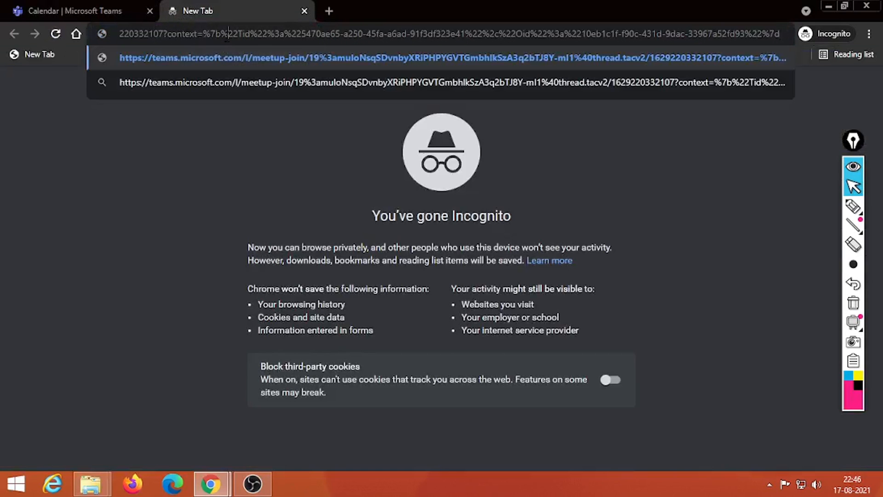
left_click(304, 11)
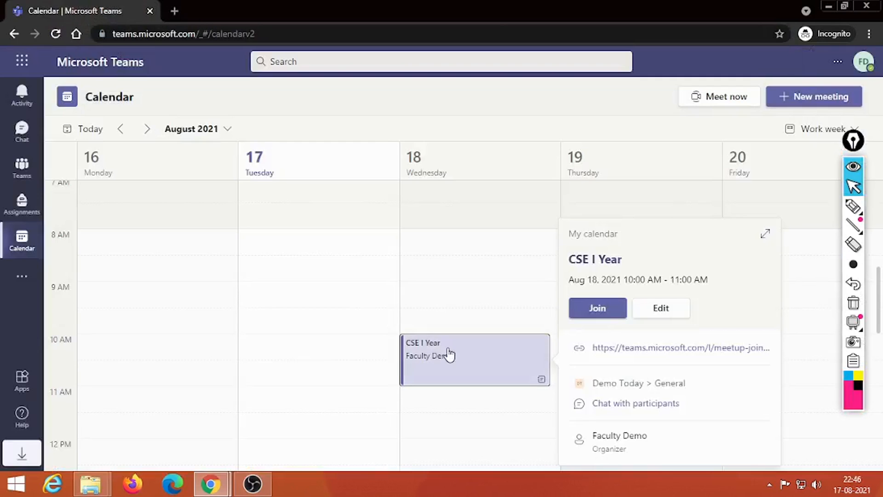
left_click(598, 309)
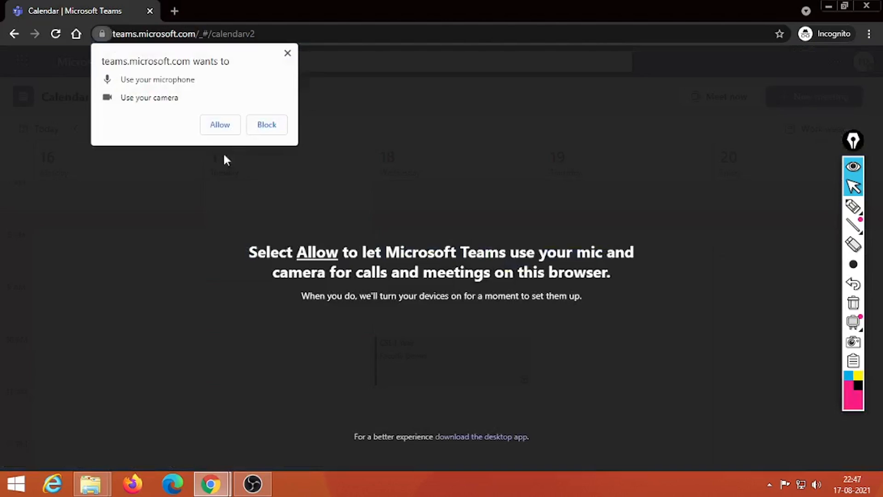
left_click(224, 131)
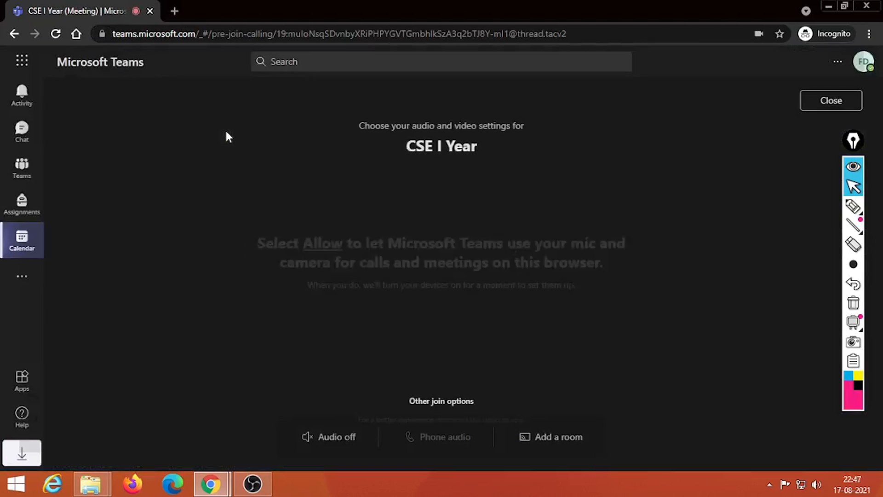
Turn off the camera and microphone, then enter the CSE I Year meeting.
left_click(355, 340)
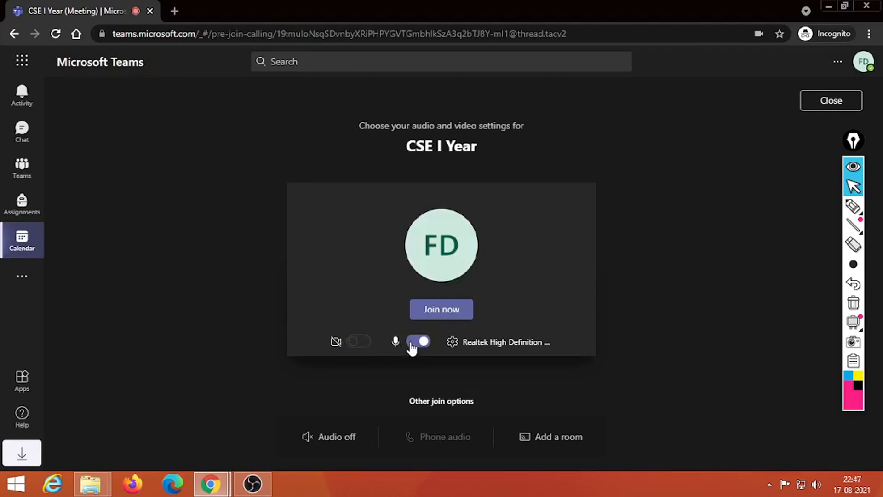
left_click(412, 345)
left_click(444, 310)
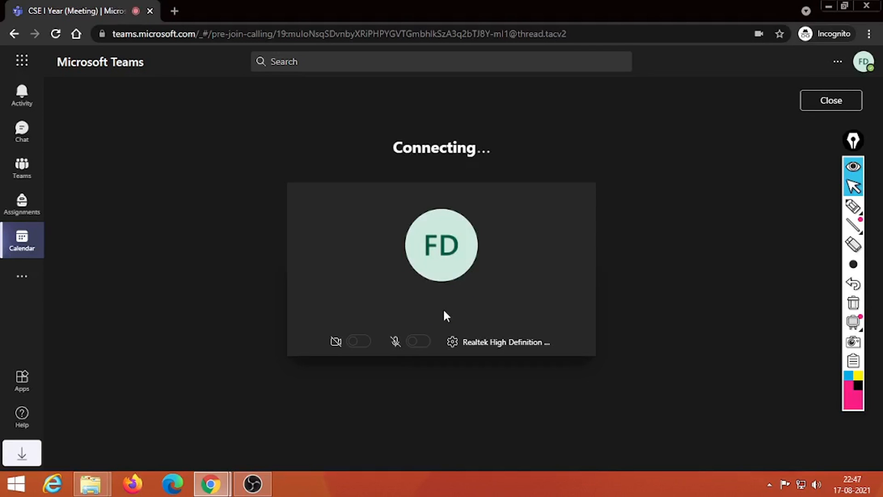
mouse_move(852, 140)
left_mouse_down()
mouse_move(156, 138)
mouse_move(122, 127)
left_mouse_up()
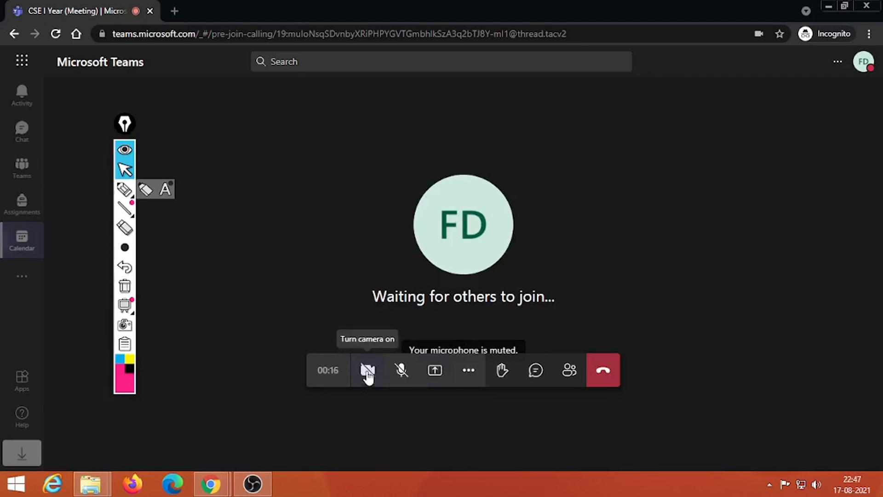
Circle the waiting-for-others screen in pink ink, then open the Share content tray.
left_click(124, 189)
mouse_move(345, 362)
left_mouse_down()
mouse_move(360, 355)
mouse_move(371, 364)
mouse_move(363, 349)
mouse_move(401, 393)
mouse_move(410, 354)
mouse_move(424, 380)
mouse_move(447, 344)
left_mouse_up()
left_click(124, 170)
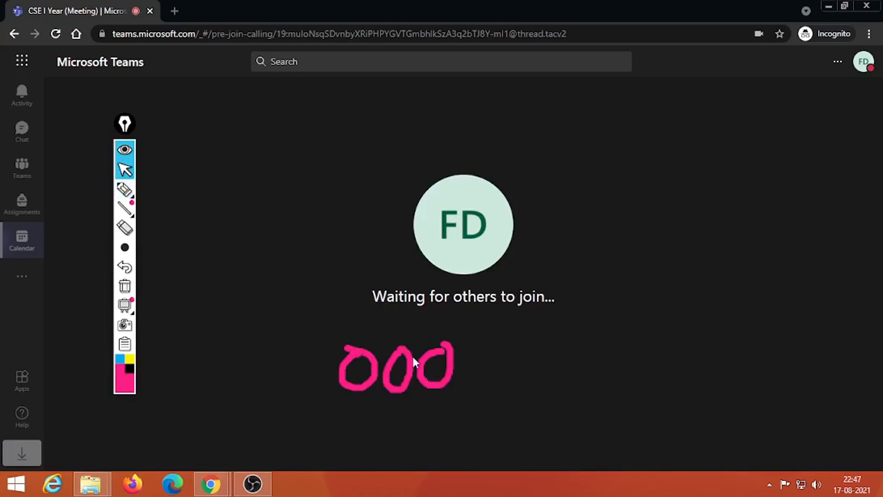
left_click(435, 371)
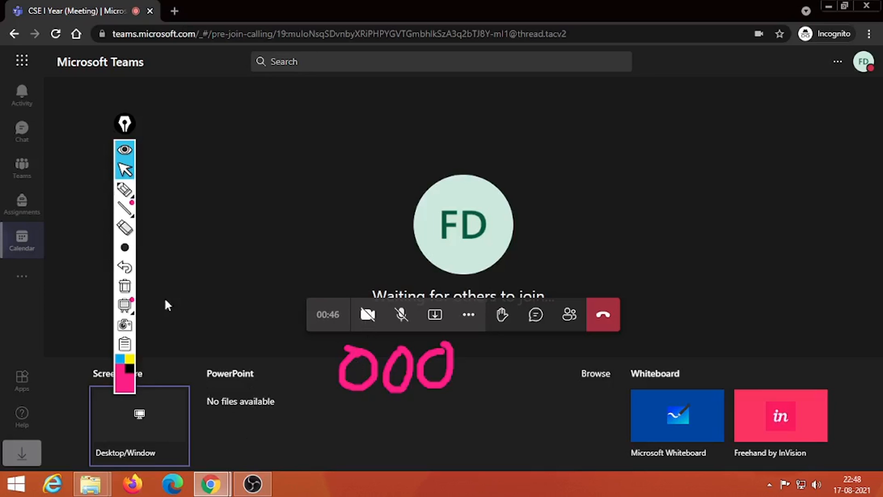
Clear the pink ink, try Browse > Upload from my computer, and cancel the file picker.
left_click(124, 287)
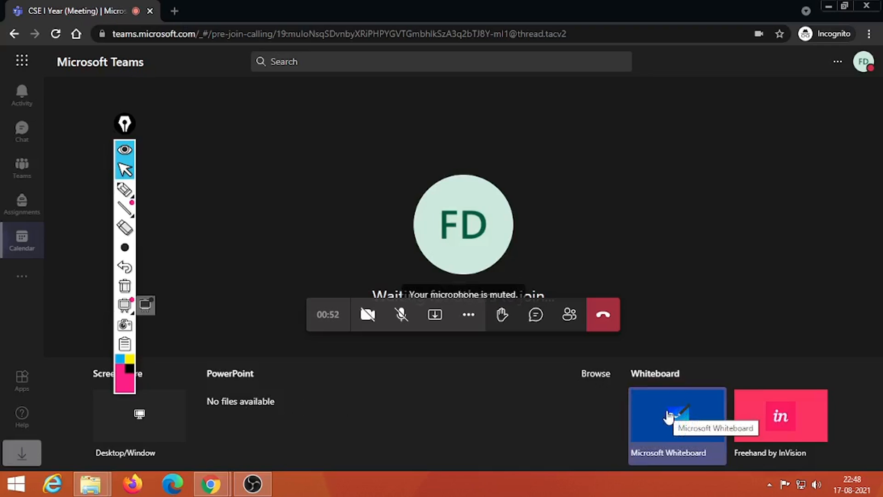
left_click(596, 380)
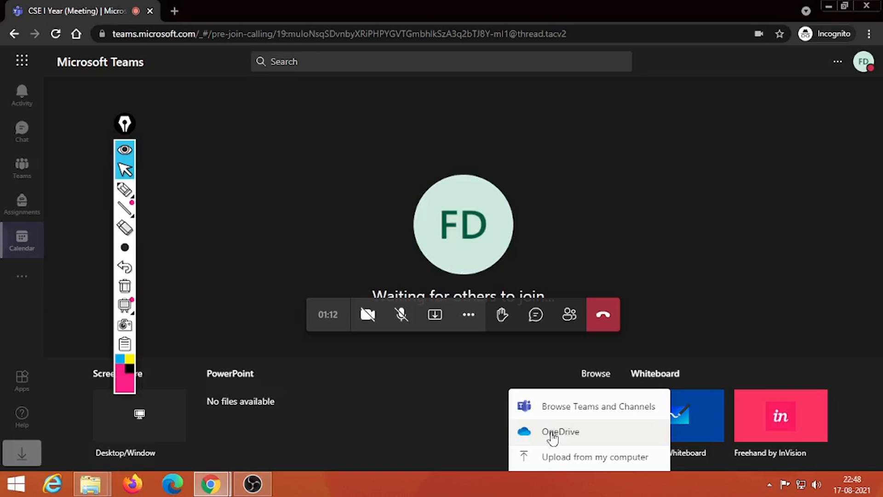
left_click(598, 458)
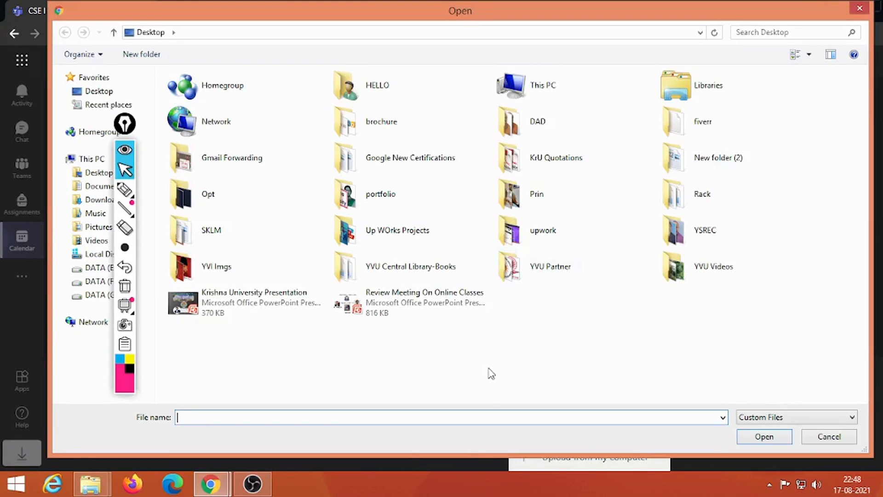
left_click(814, 443)
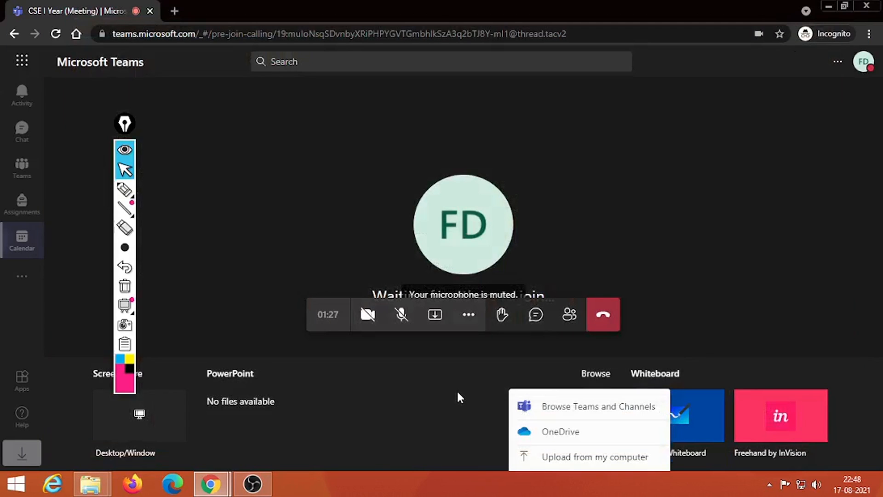
left_click(458, 392)
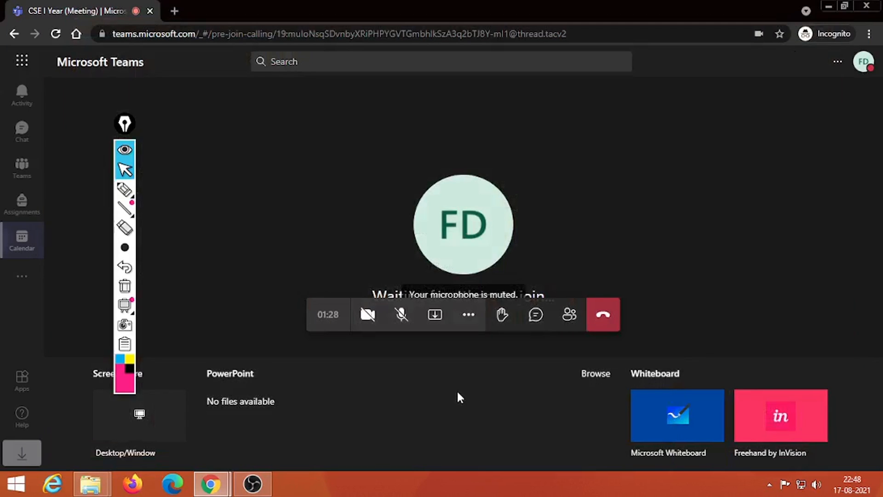
Share Microsoft Whiteboard using 'Present Whiteboard. Only you can edit.'.
left_click(681, 421)
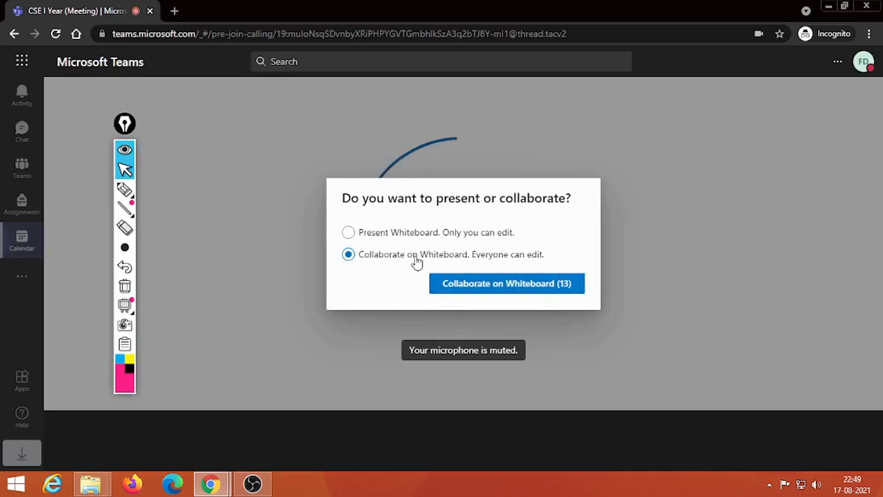
left_click(393, 235)
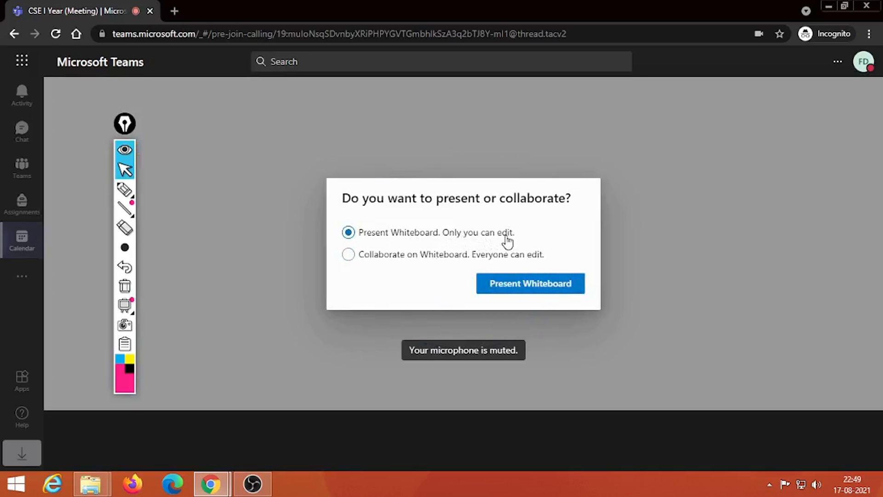
left_click(517, 289)
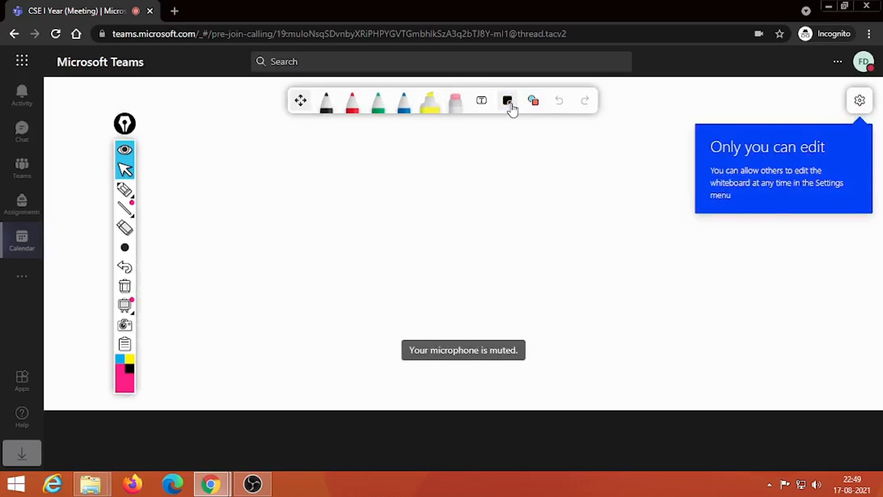
Draw a blue freehand scribble and a T-shaped stroke on the whiteboard.
left_click(404, 104)
mouse_move(322, 191)
left_mouse_down()
mouse_move(292, 264)
mouse_move(449, 282)
mouse_move(485, 199)
mouse_move(535, 253)
left_mouse_up()
mouse_move(518, 214)
left_mouse_down()
mouse_move(560, 201)
mouse_move(576, 230)
mouse_move(611, 221)
mouse_move(659, 225)
left_mouse_up()
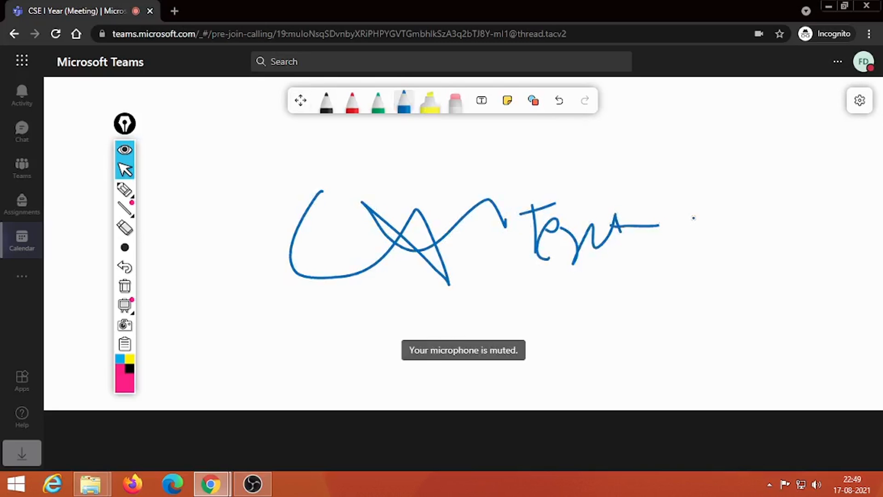
Select the whiteboard's Add text feature and circle it in pink, then clear the mark.
left_click(486, 107)
left_click(124, 189)
mouse_move(479, 88)
left_mouse_down()
mouse_move(478, 117)
mouse_move(496, 90)
left_mouse_up()
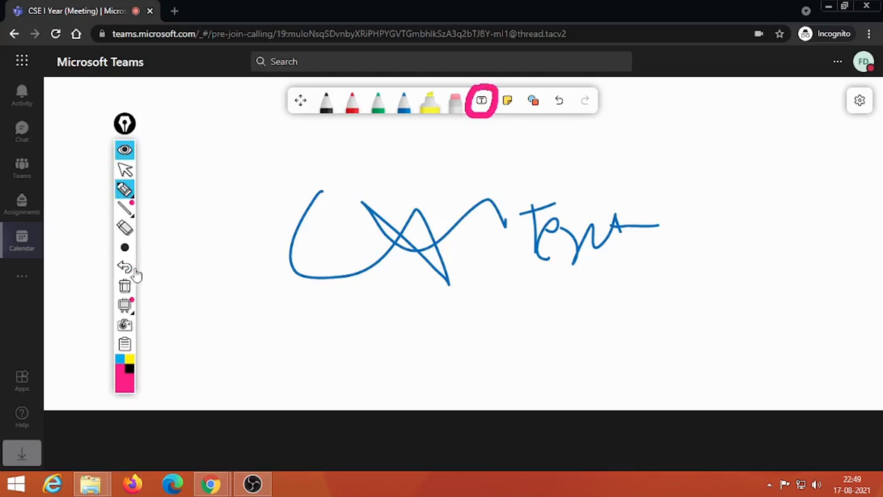
left_click(125, 285)
left_click(124, 170)
Add a 'test' text box to the whiteboard, then delete it.
left_click(481, 100)
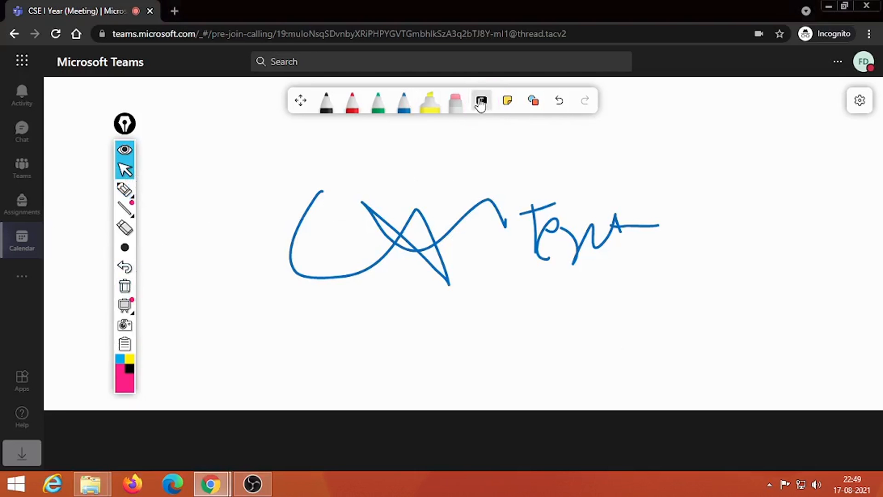
left_click(437, 173)
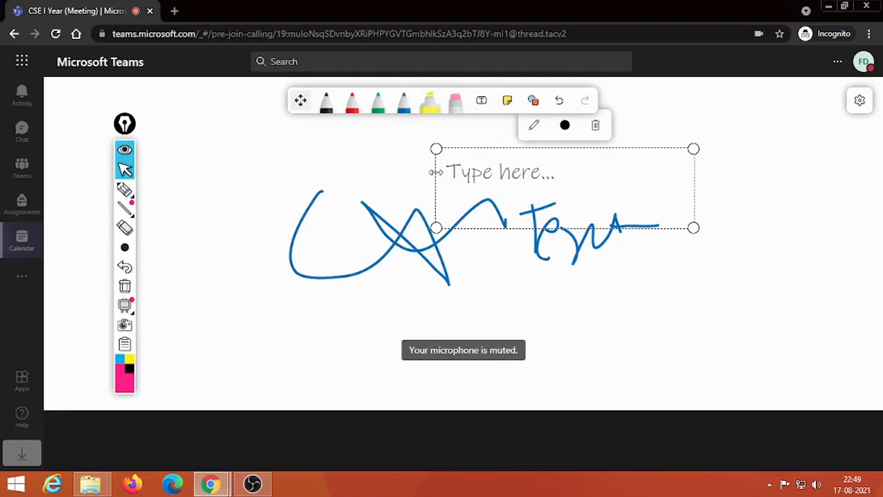
type("test")
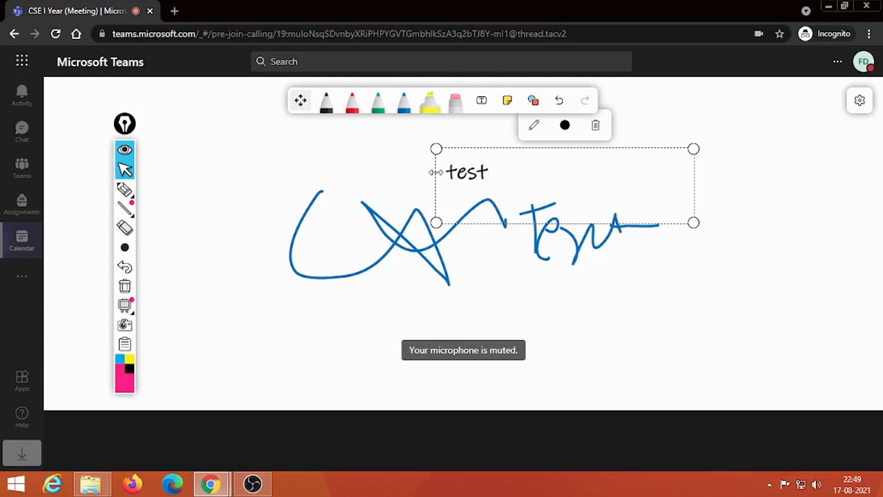
left_click(385, 178)
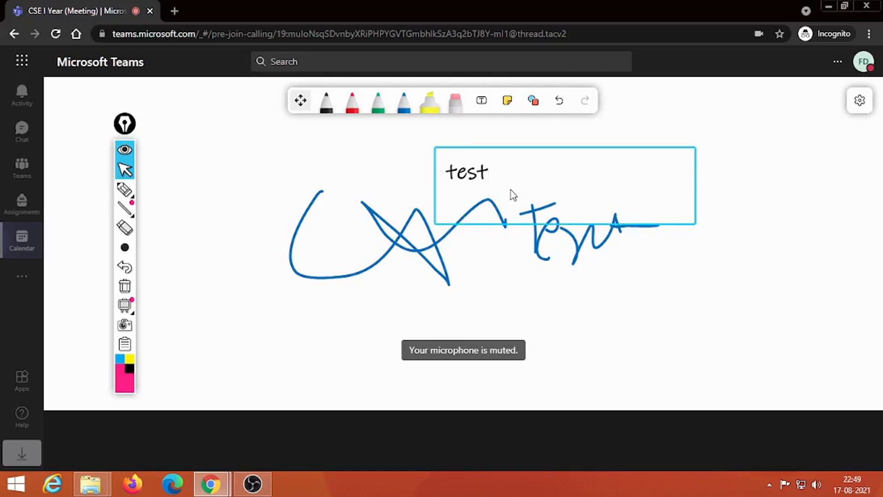
left_click(492, 187)
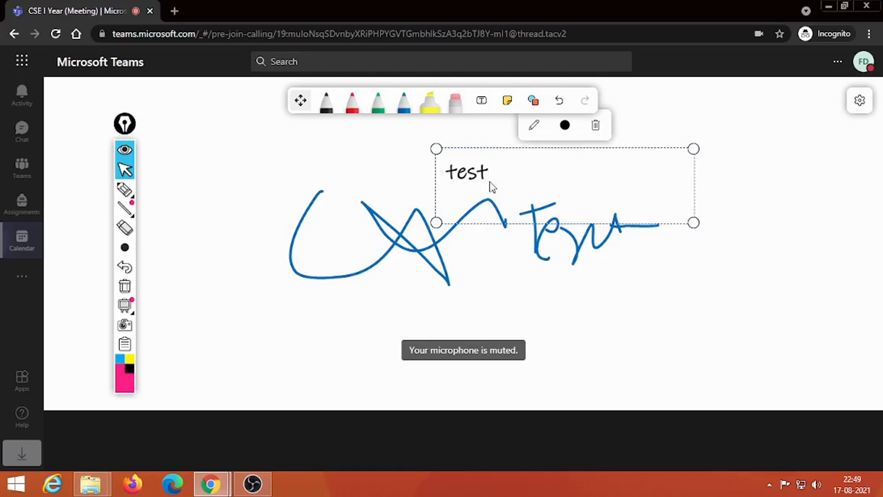
left_click(596, 126)
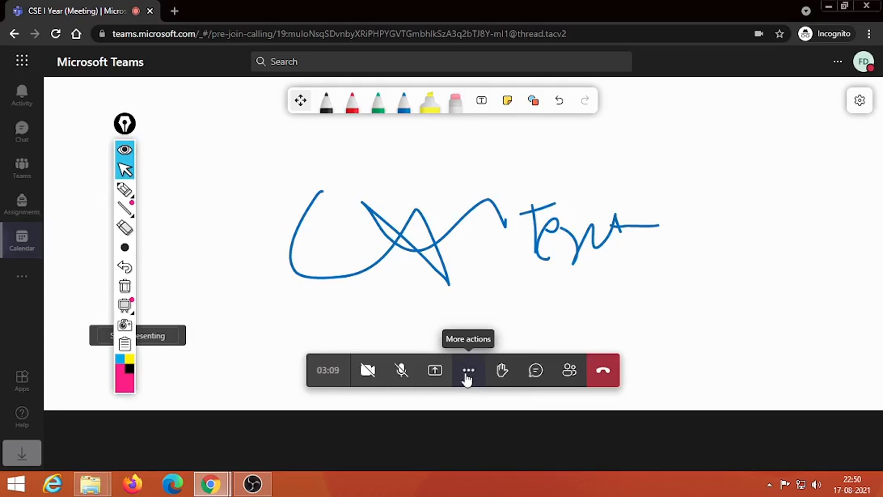
Start recording from More actions and dismiss the recording tip.
left_click(468, 373)
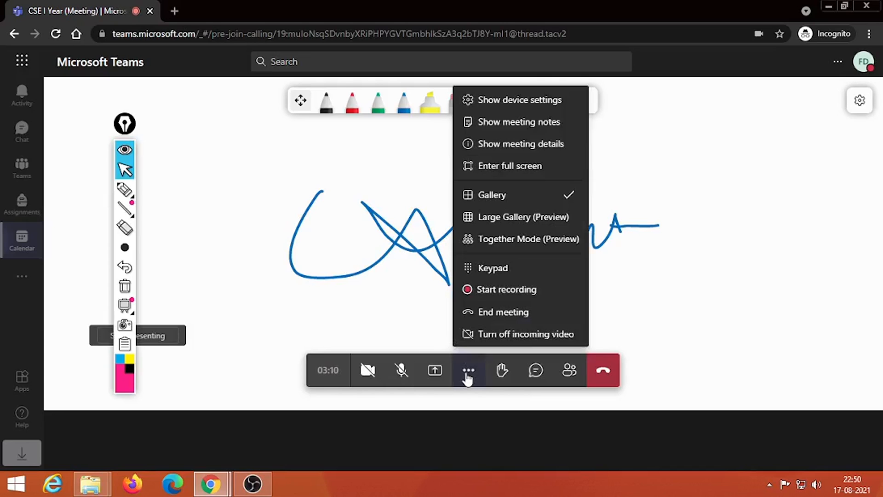
left_click(507, 291)
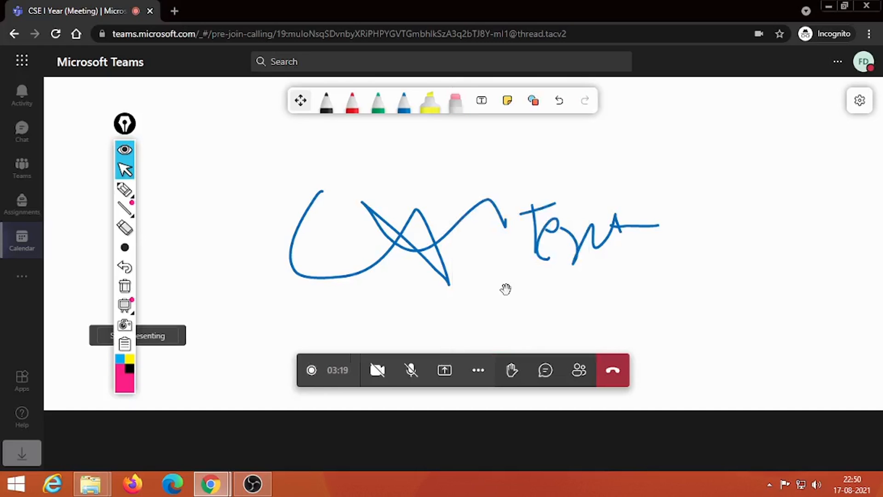
left_click(330, 332)
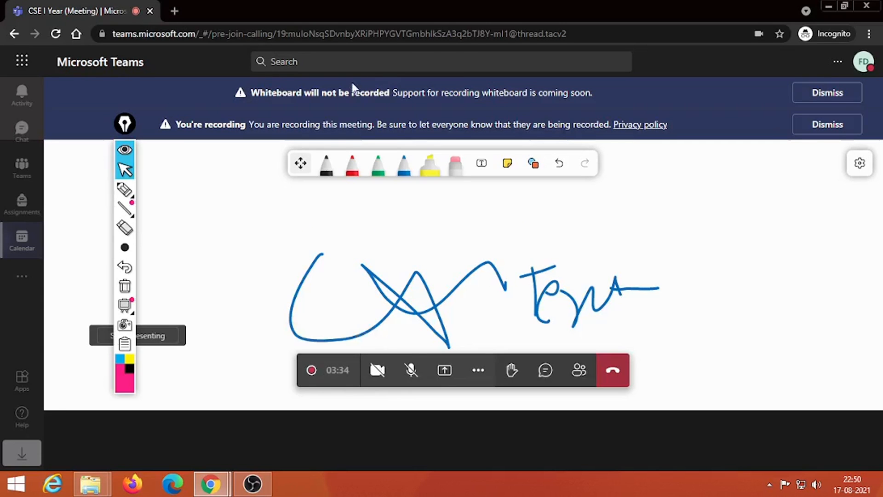
Underline the whiteboard-not-recorded warning in pink, then dismiss both notice banners.
left_click(133, 198)
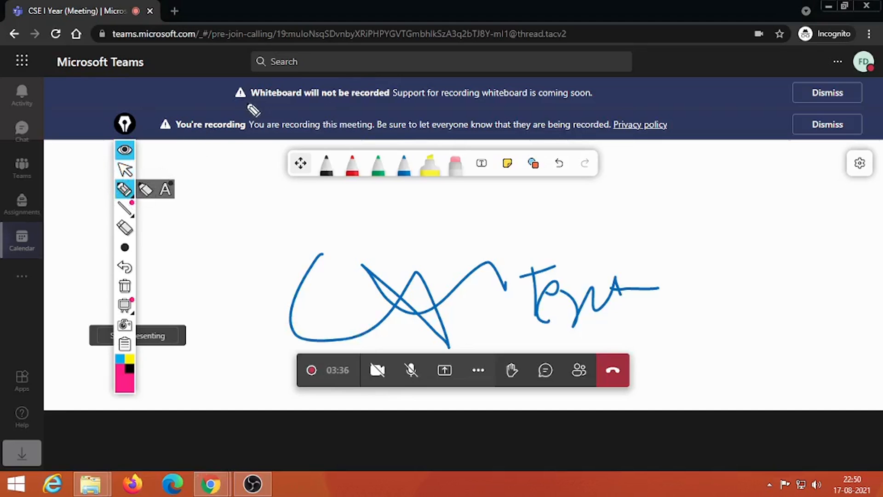
mouse_move(236, 103)
left_mouse_down()
mouse_move(603, 104)
mouse_move(575, 88)
mouse_move(239, 76)
mouse_move(276, 107)
left_mouse_up()
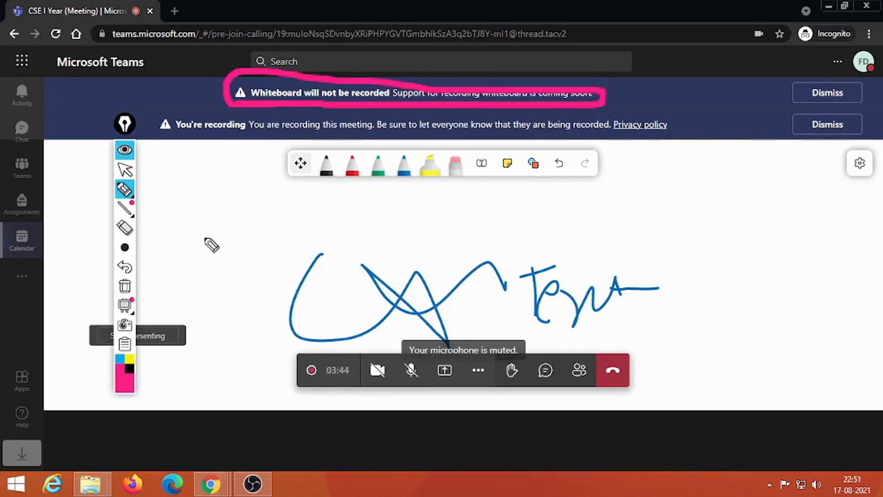
left_click(124, 290)
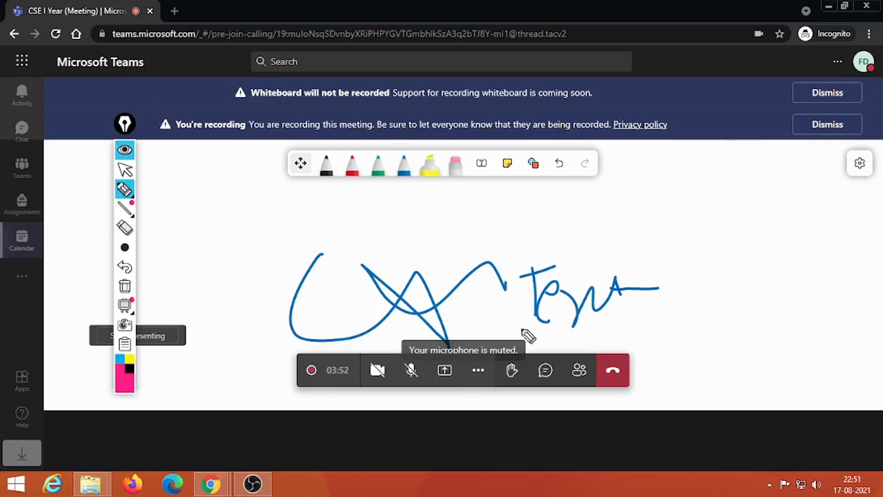
left_click(124, 169)
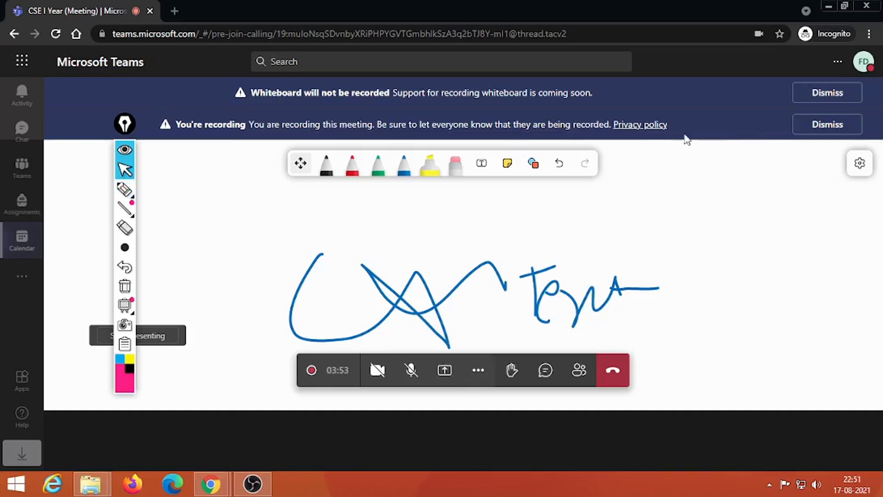
left_click(826, 93)
left_click(827, 93)
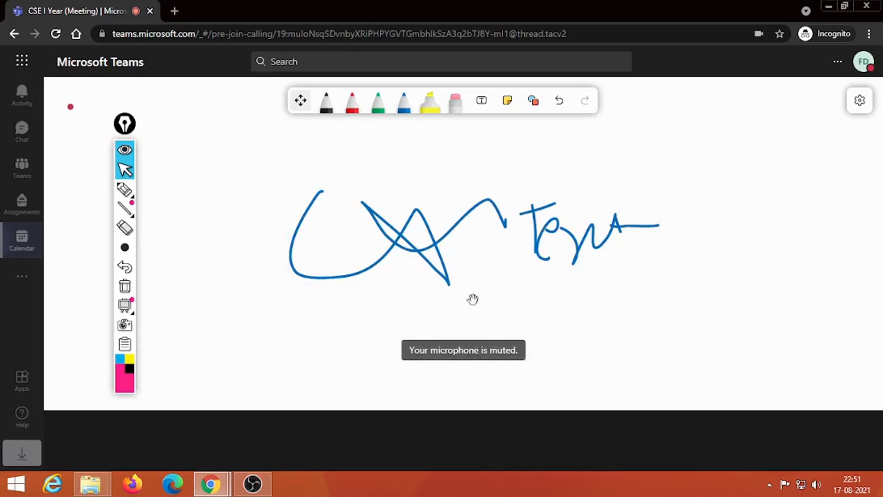
Select the blue ink, then switch the meeting to Together Mode (Preview).
left_click(401, 256)
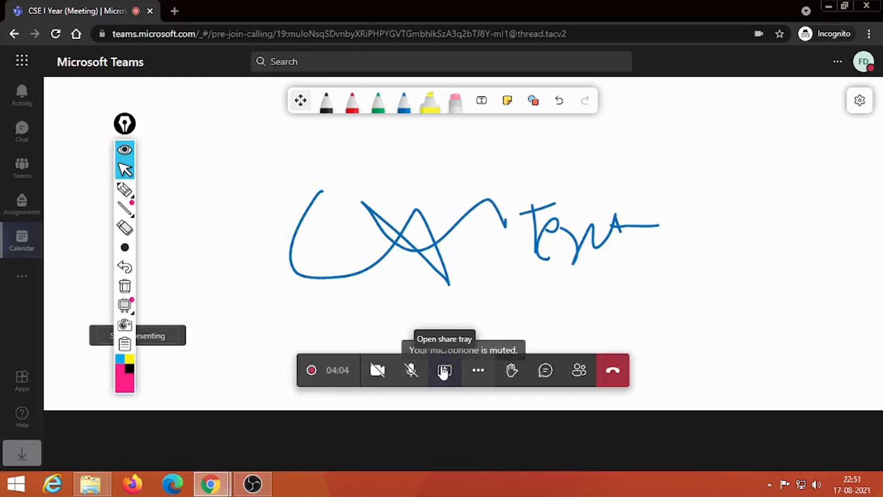
left_click(479, 373)
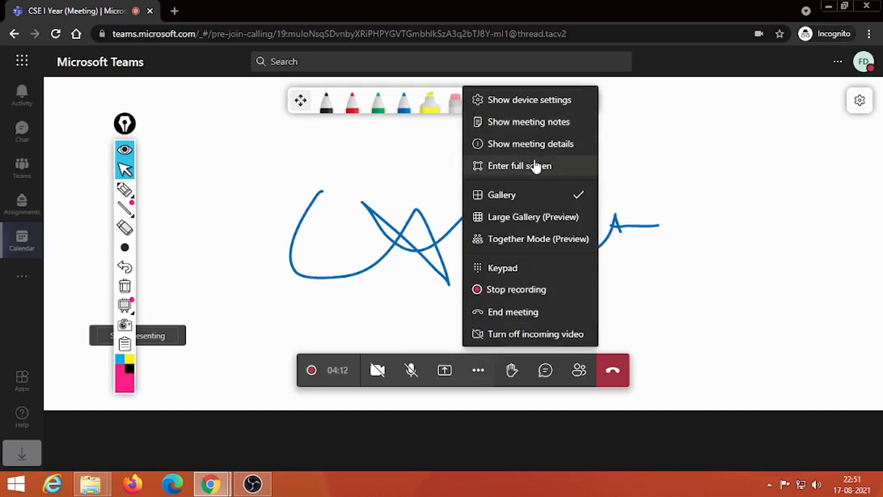
left_click(517, 241)
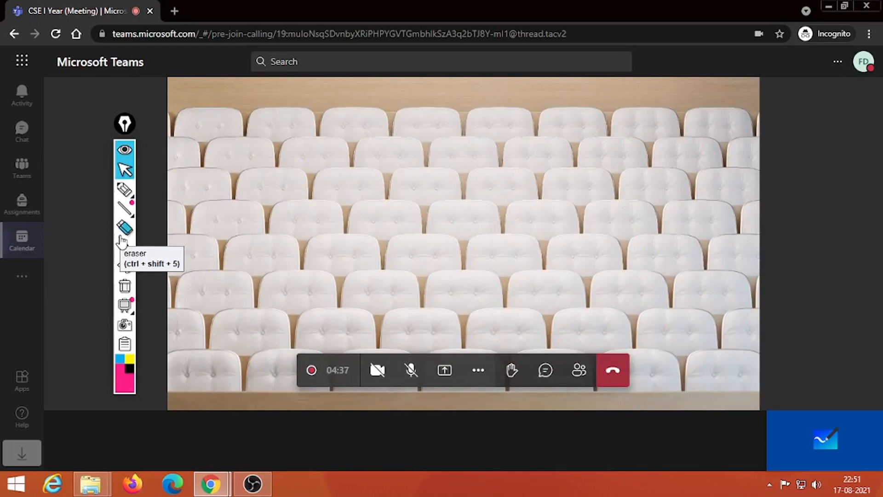
Circle three seats on the shared photo in pink ink, then clear all the ink.
left_click(124, 189)
mouse_move(270, 170)
left_mouse_down()
mouse_move(281, 157)
mouse_move(261, 152)
left_mouse_up()
left_click_drag(330, 167, 349, 157)
mouse_move(401, 166)
left_mouse_down()
mouse_move(408, 189)
mouse_move(398, 182)
left_mouse_up()
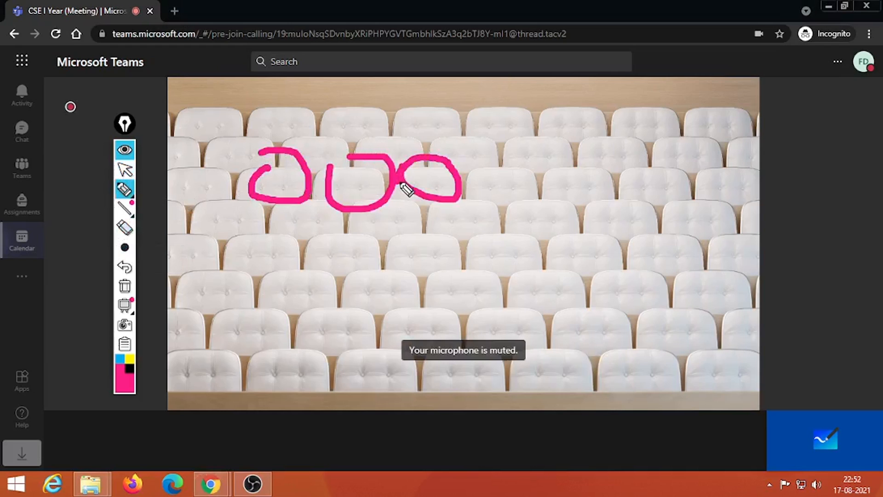
left_click(125, 287)
Return to normal pointer mode and open the meeting's More actions menu.
left_click(122, 170)
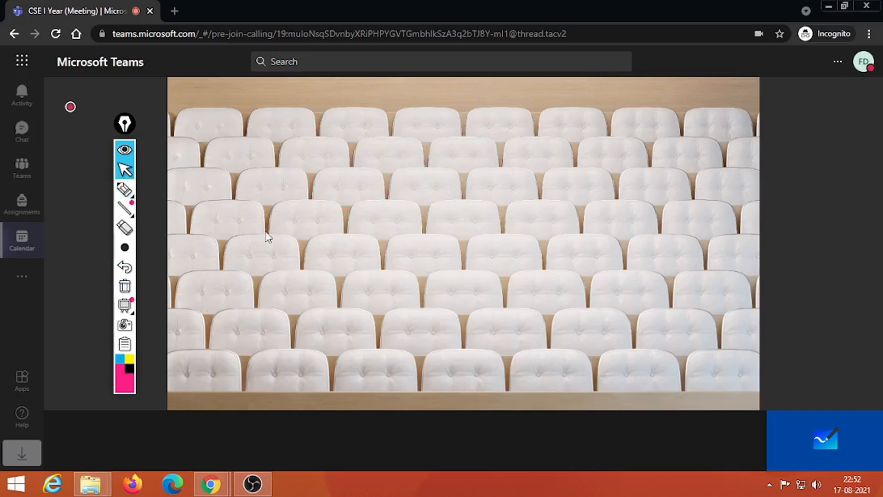
mouse_move(438, 400)
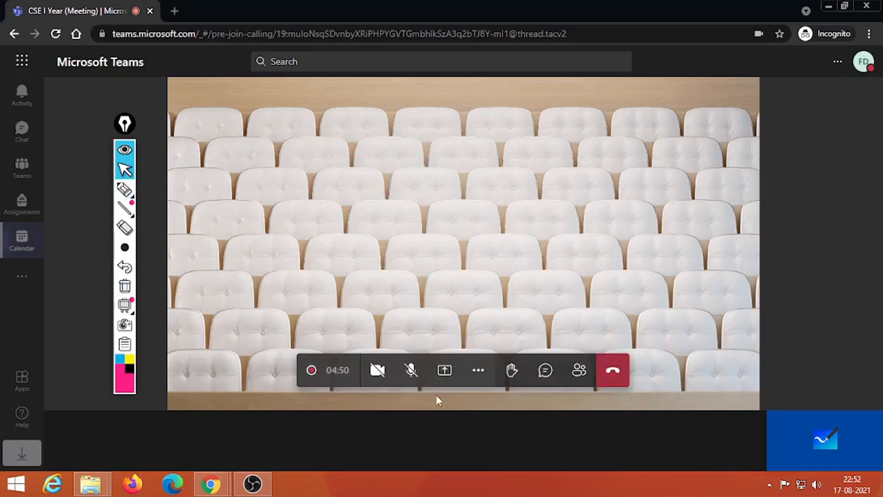
left_click(479, 373)
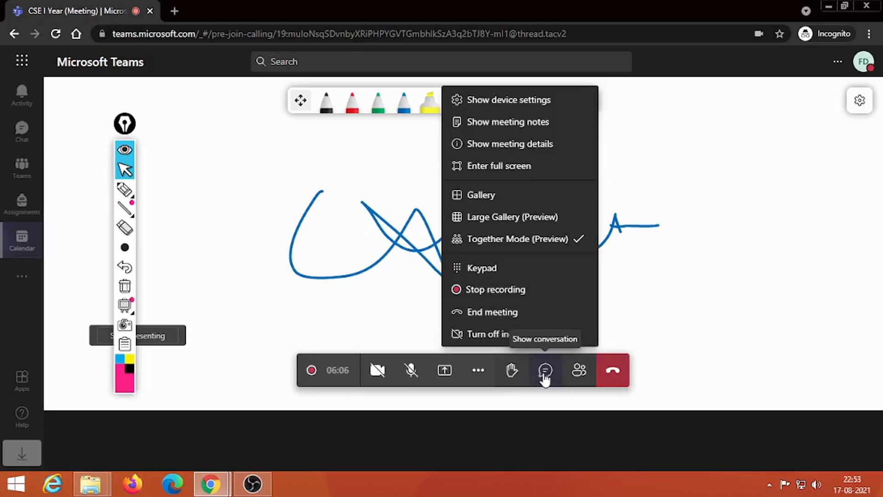
Open the People panel and download the meeting attendance list as a CSV.
left_click(578, 373)
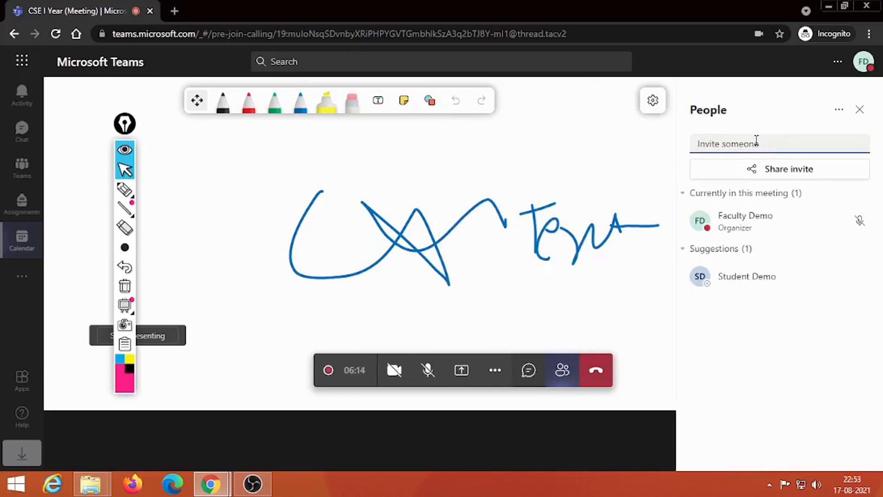
left_click(838, 112)
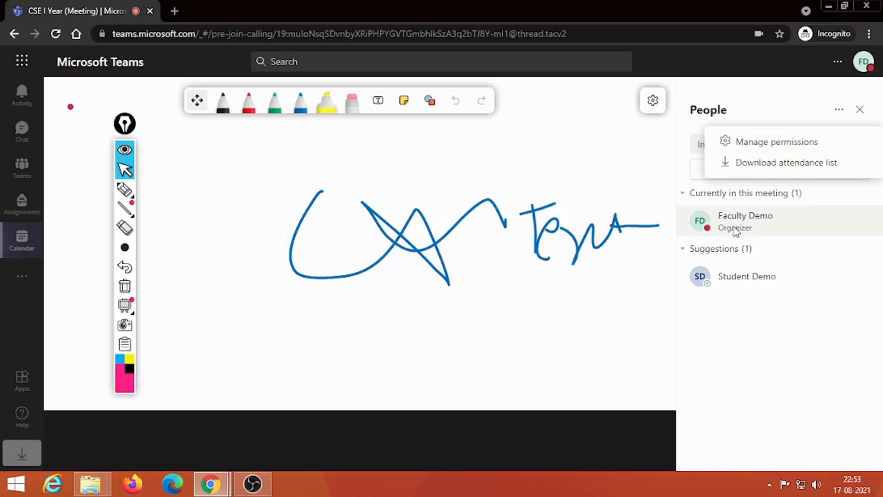
left_click(773, 166)
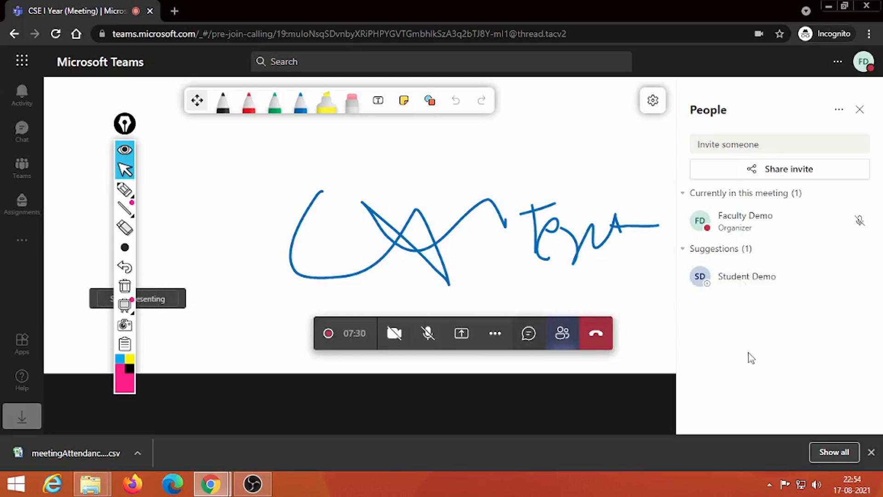
left_click(120, 196)
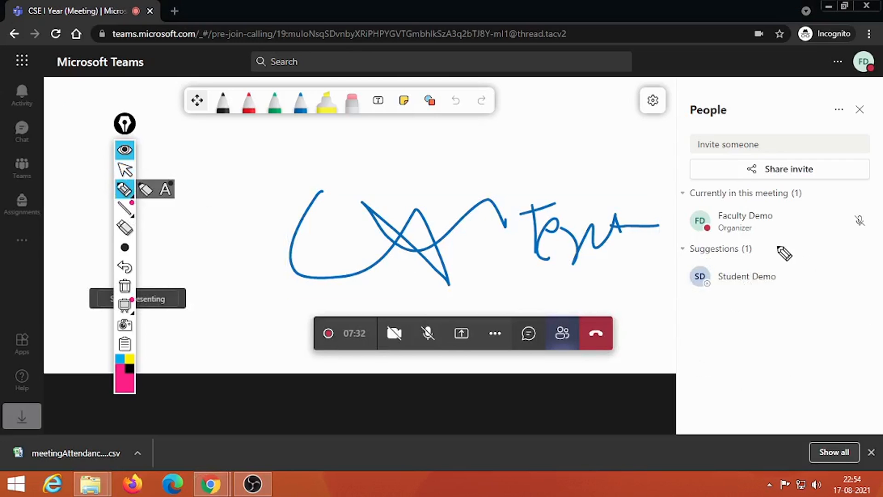
mouse_move(761, 241)
left_mouse_down()
mouse_move(694, 249)
mouse_move(765, 267)
mouse_move(767, 253)
left_mouse_up()
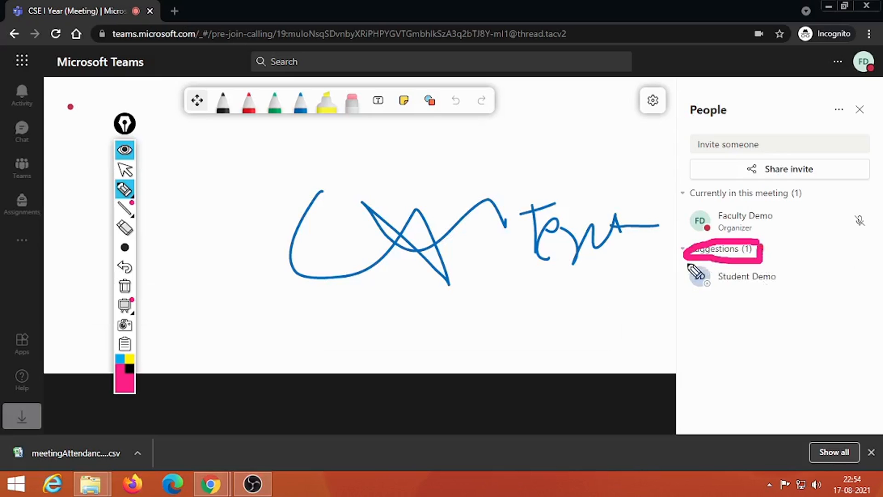
mouse_move(689, 263)
left_mouse_down()
mouse_move(714, 307)
mouse_move(805, 251)
mouse_move(696, 265)
left_mouse_up()
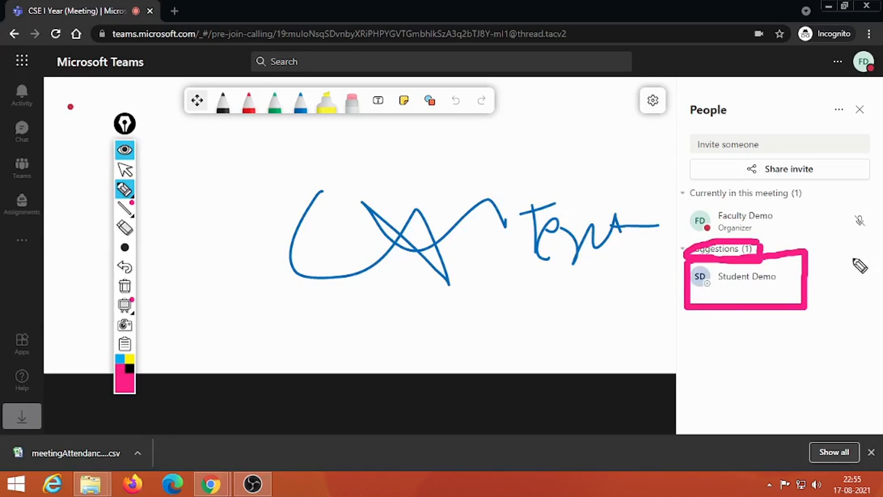
left_click(124, 286)
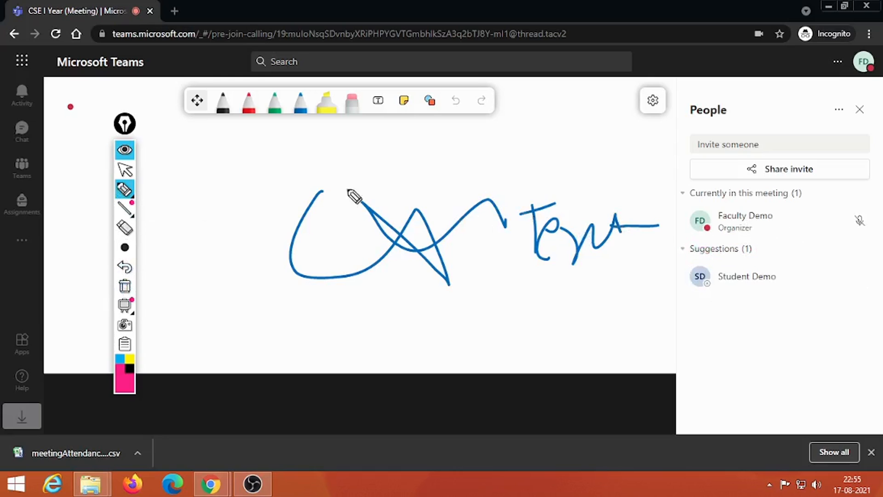
left_click(122, 171)
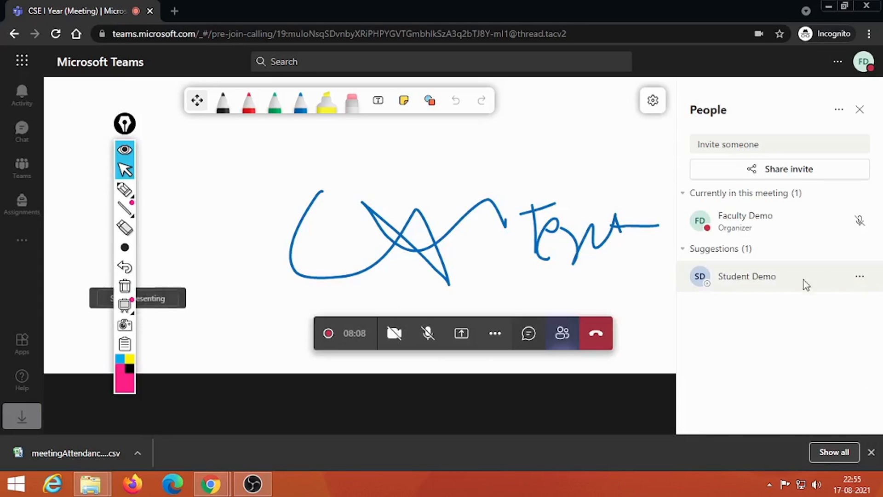
Show the Ask to join option for the suggested student, then launch Edge.
left_click(862, 280)
left_click(861, 281)
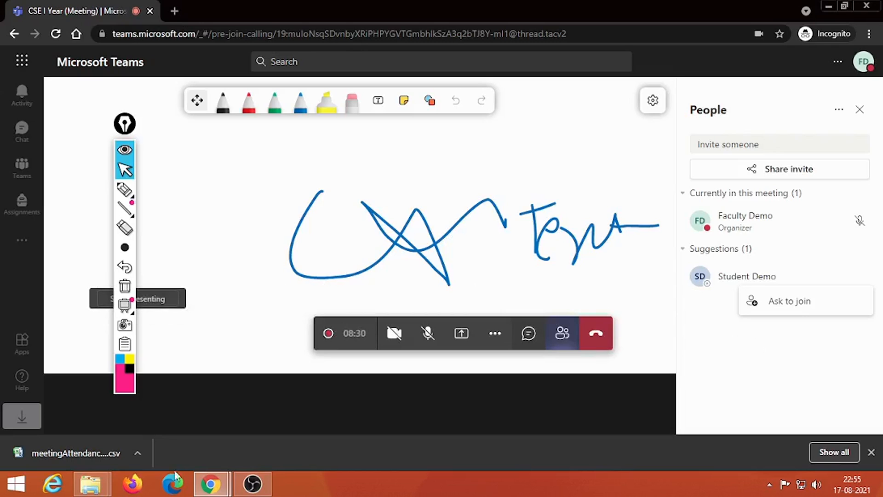
left_click(173, 483)
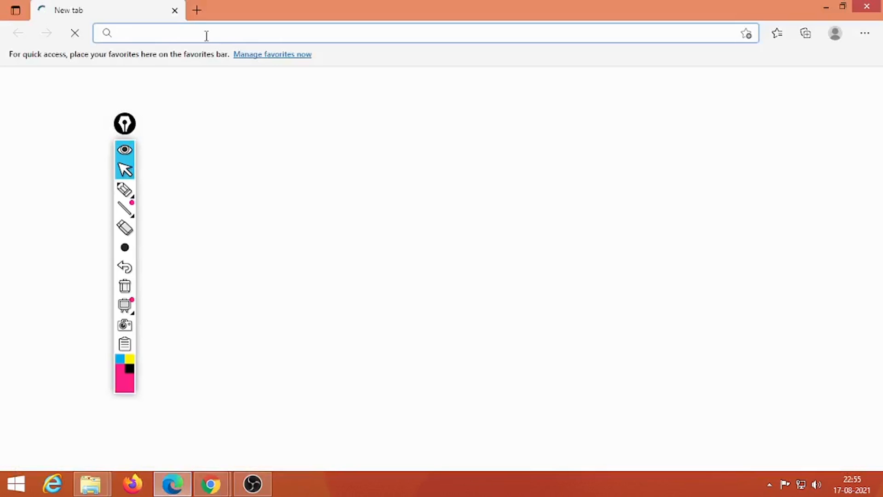
Load teams.microsoft.com in Edge and move the annotation palette out of the way.
type("team")
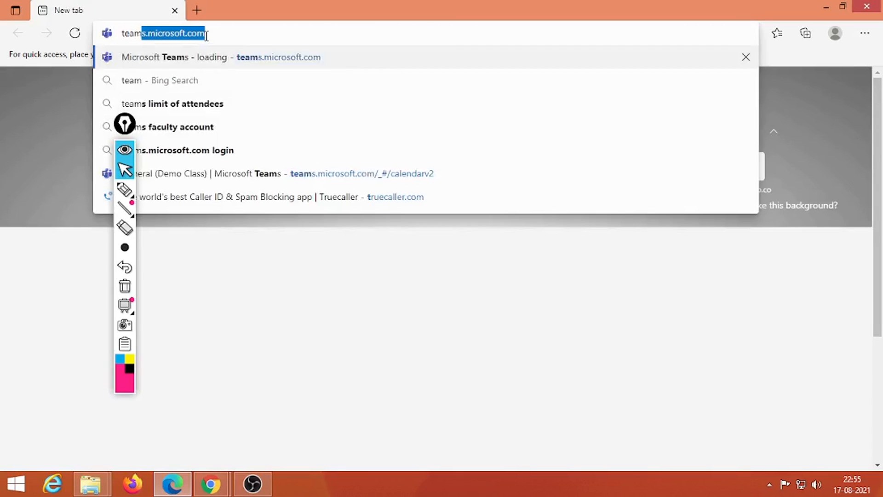
type("s.microsoft")
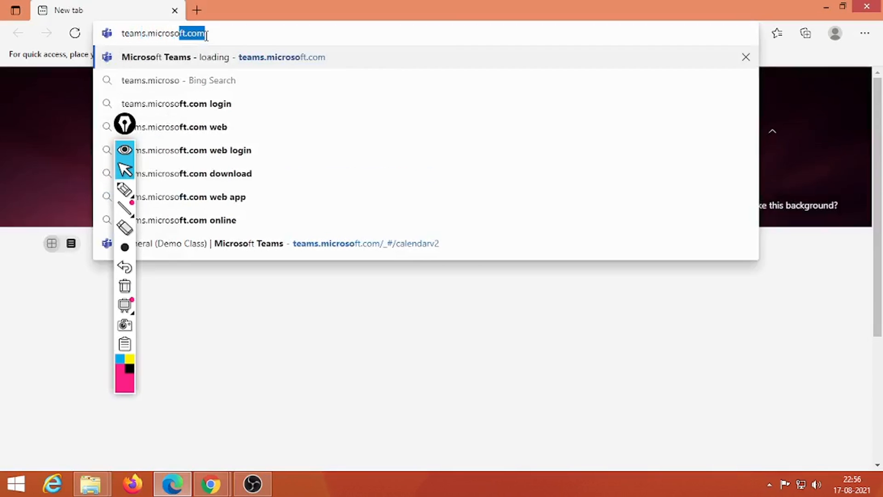
key("Return")
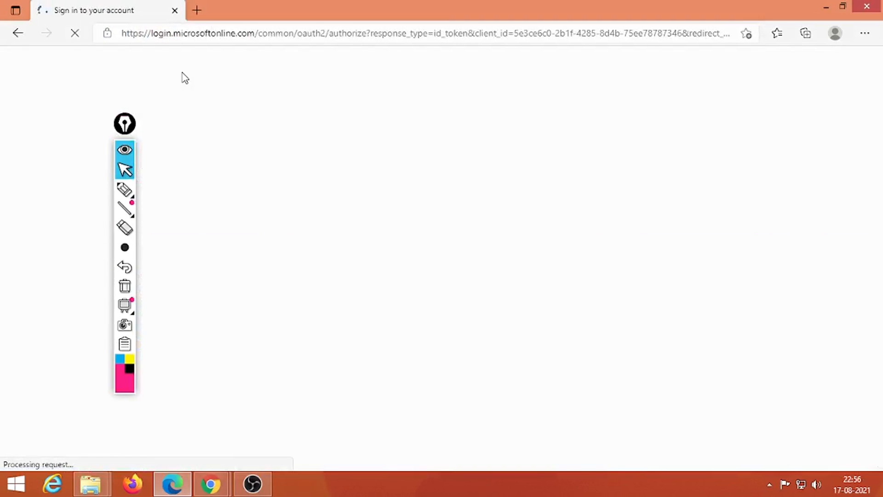
left_click_drag(133, 125, 789, 102)
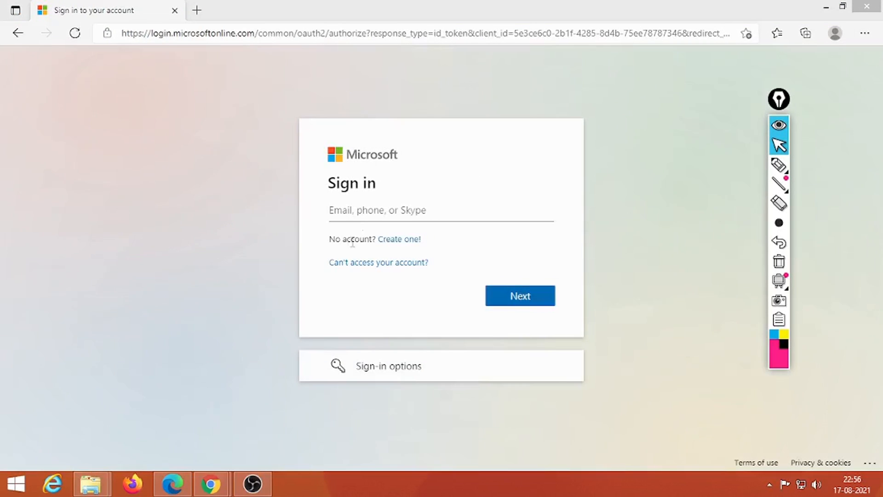
Sign in with the student account's e-mail address and password.
left_click(365, 210)
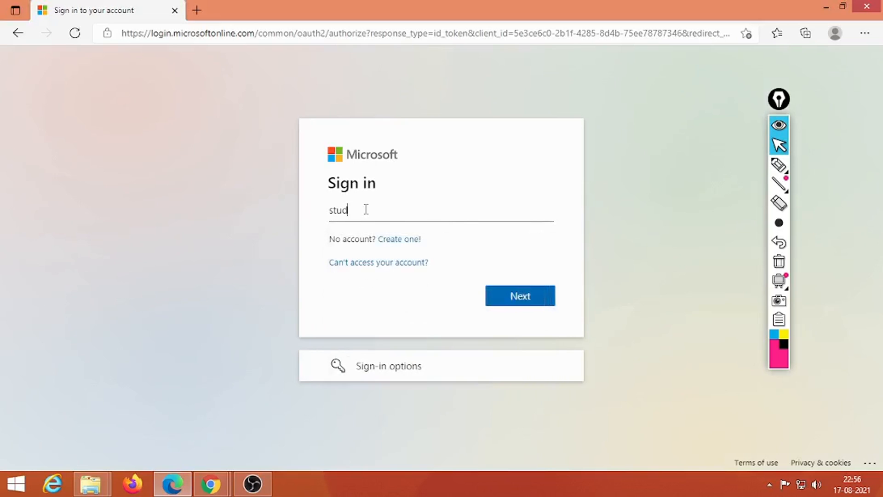
key("Return")
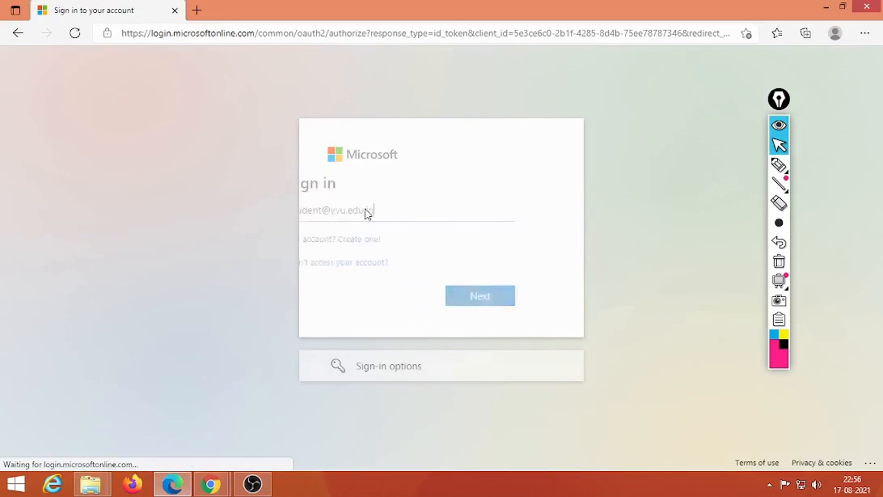
type("••••")
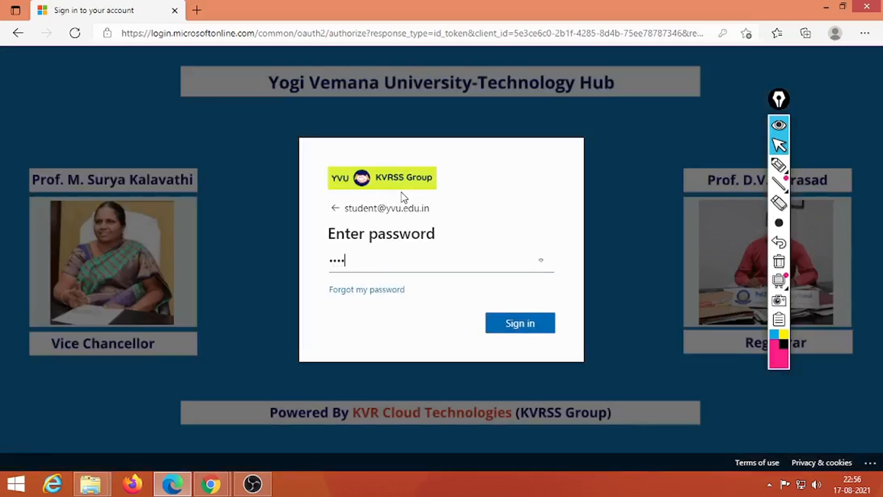
key("BackSpace")
key("BackSpace")
key("BackSpace")
key("BackSpace")
type("••••••••••")
key("Return")
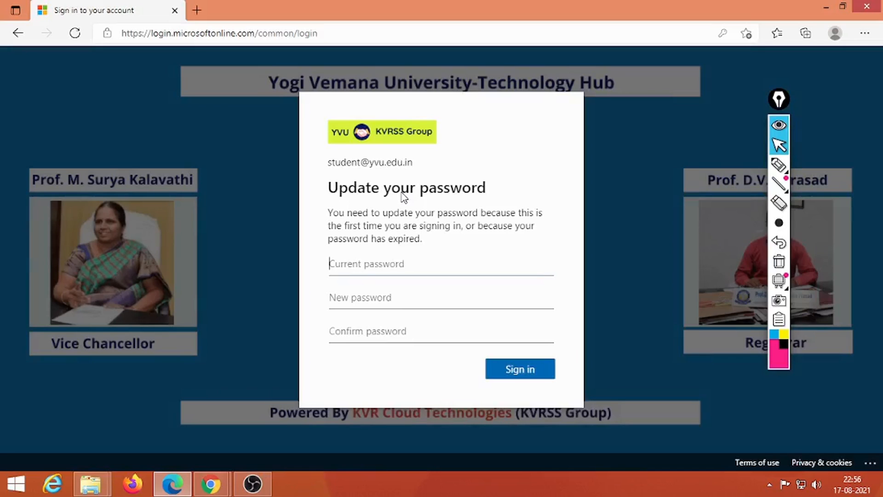
Replace the student's current password with a new one and continue past the more-information notice.
type("•••••••")
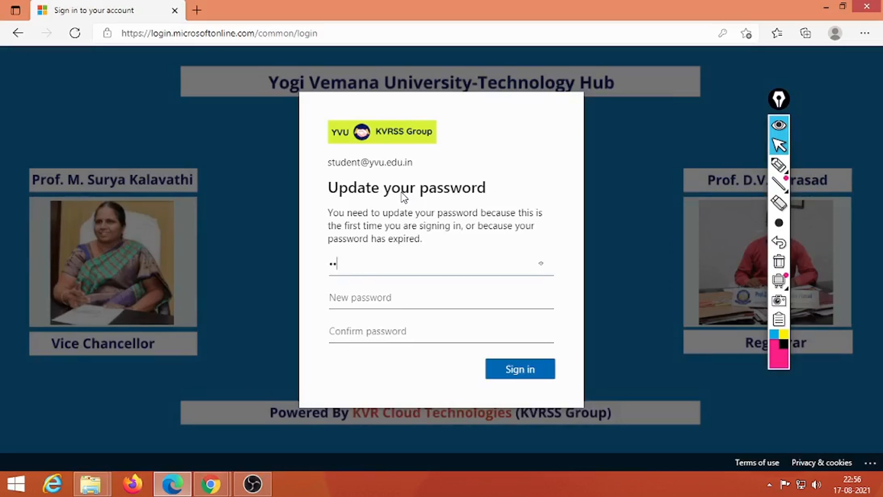
type("•••")
key("Tab")
type("••••••••••••")
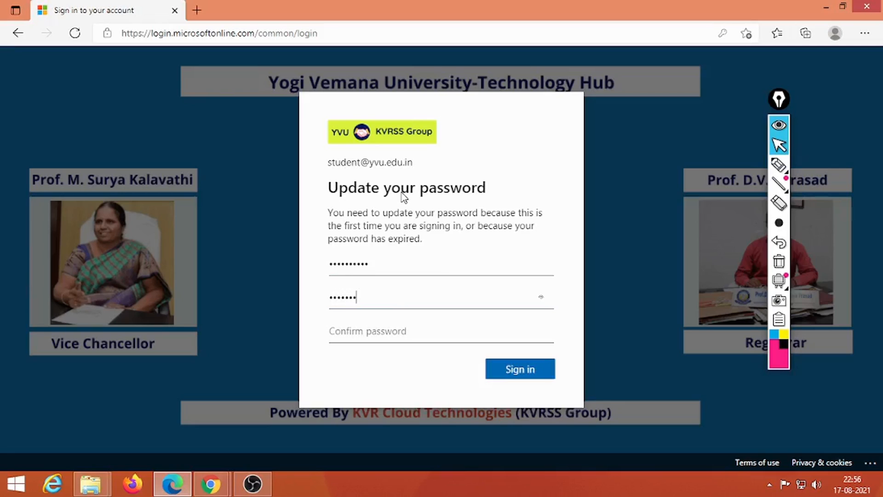
type("•••")
key("Tab")
type("••••••••••••")
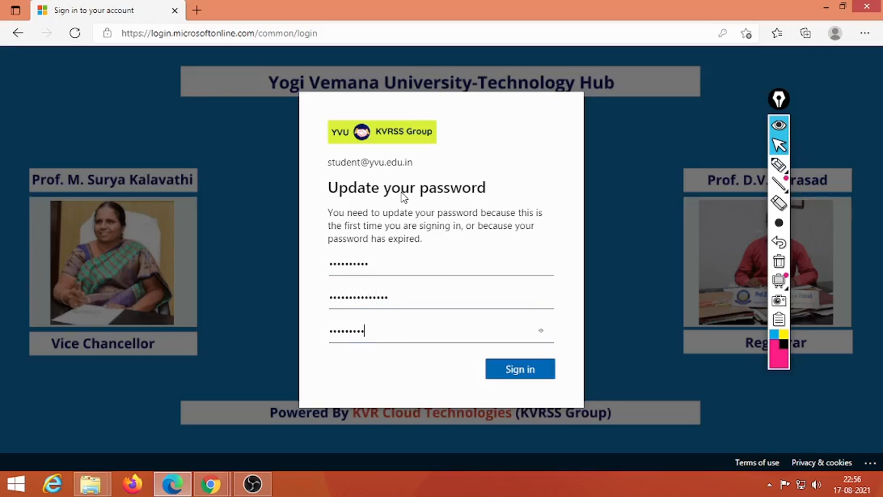
type("•••")
left_click(523, 368)
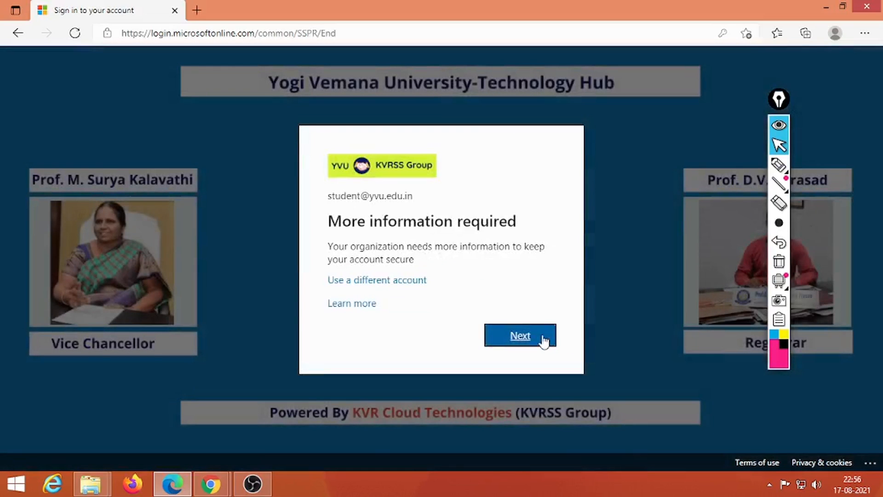
left_click(537, 340)
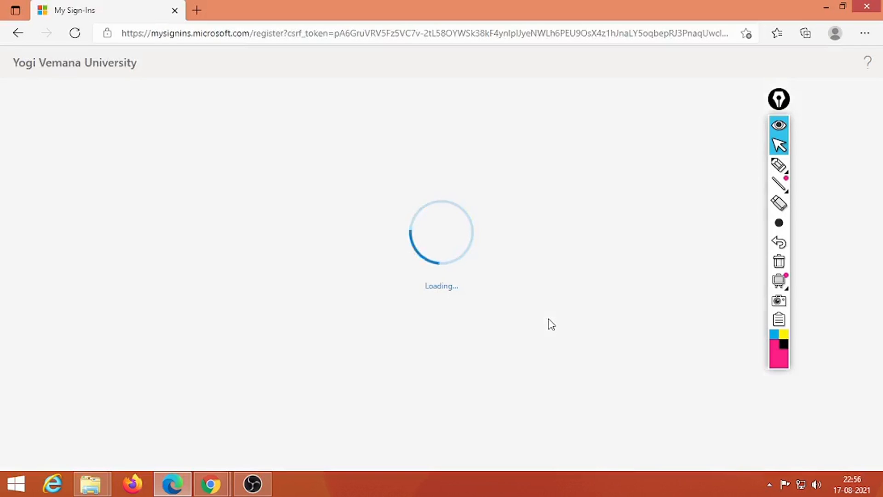
Enter the student's phone number with country code India (+91) and request a verification code.
left_click(326, 276)
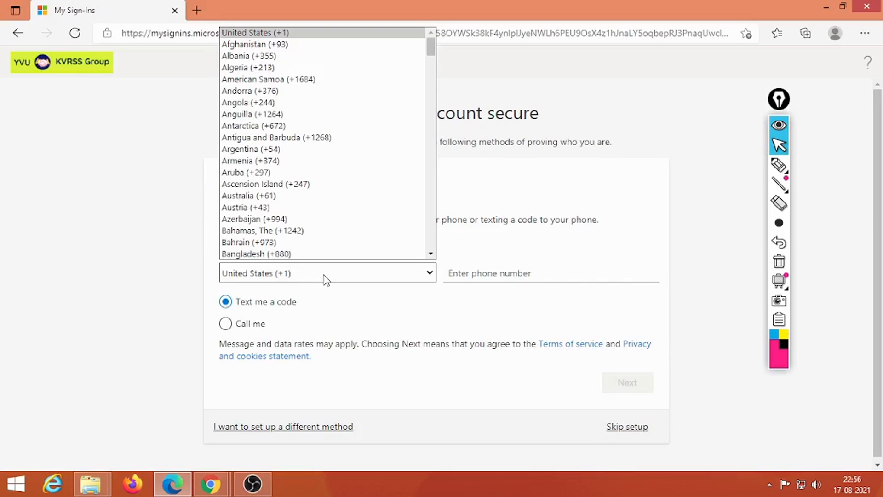
type("india")
key("Return")
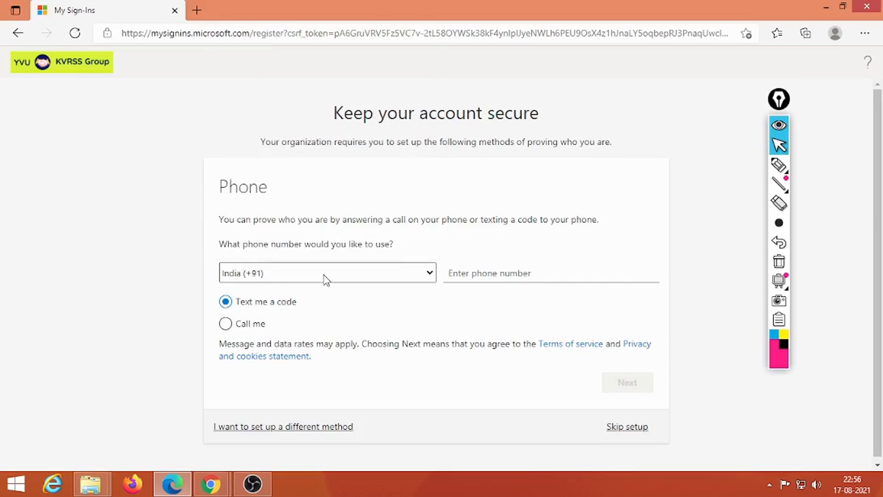
left_click(474, 274)
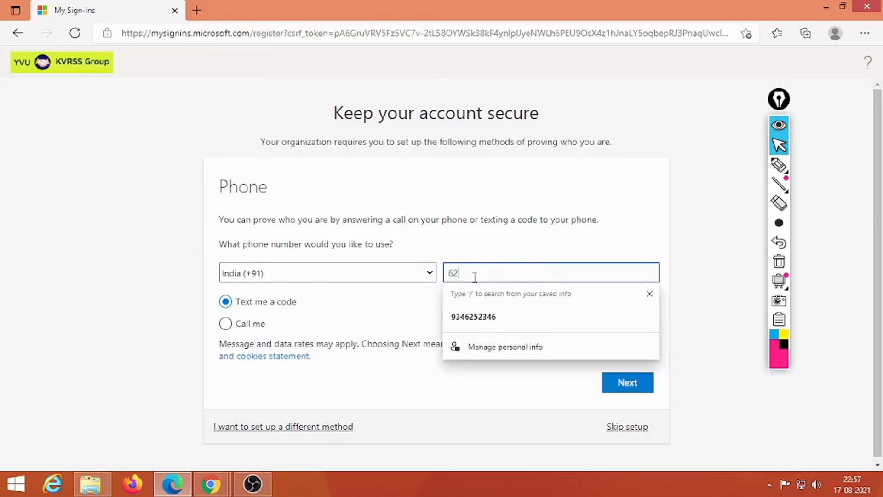
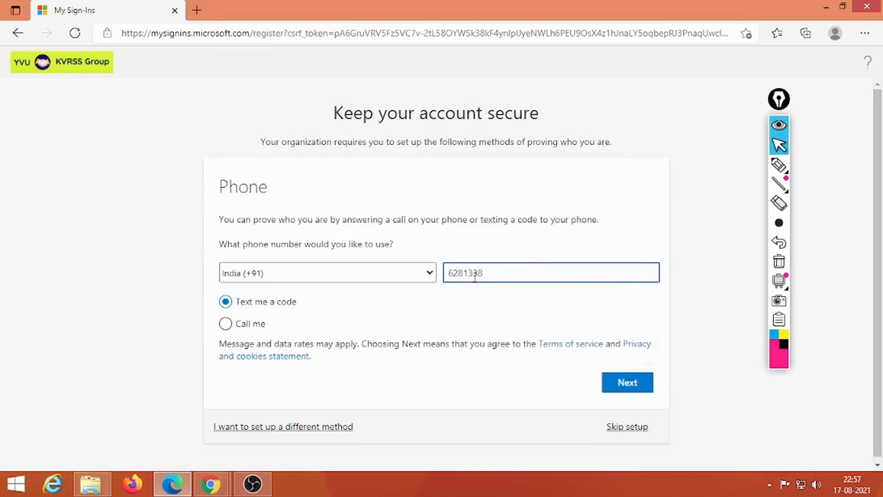
left_click(250, 325)
left_click(627, 382)
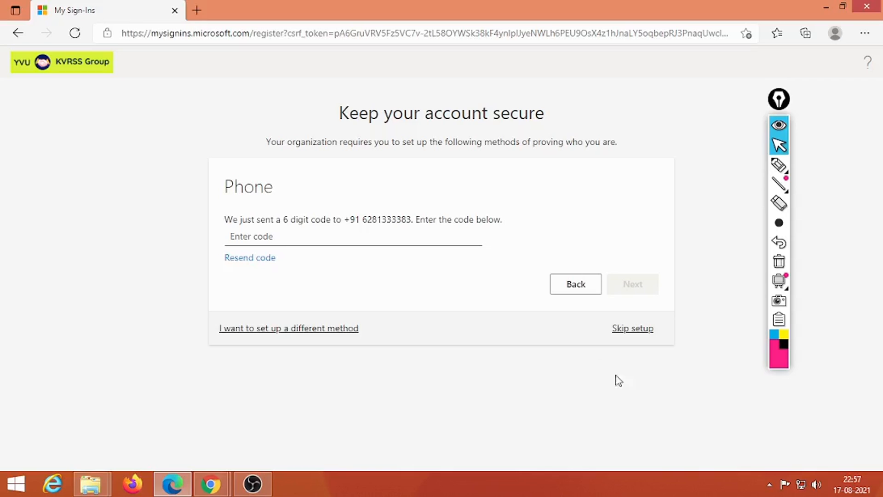
Enter the texted 6-digit verification code and finish the security info setup.
left_click(316, 237)
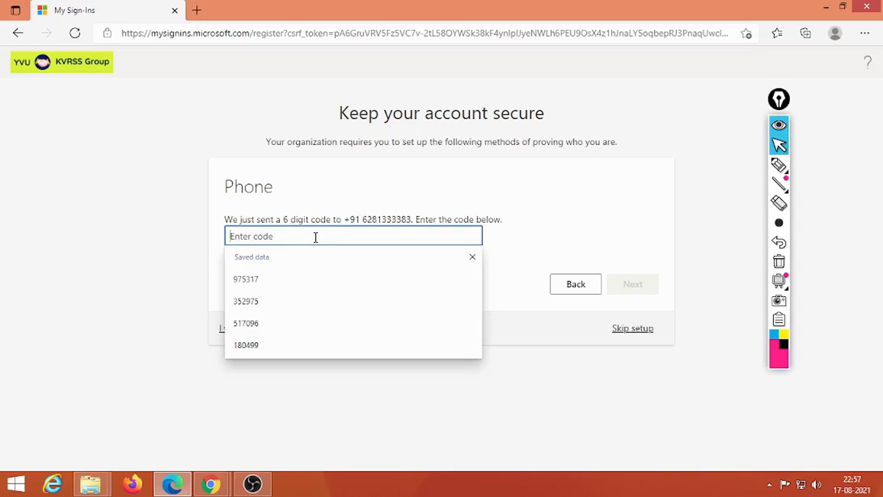
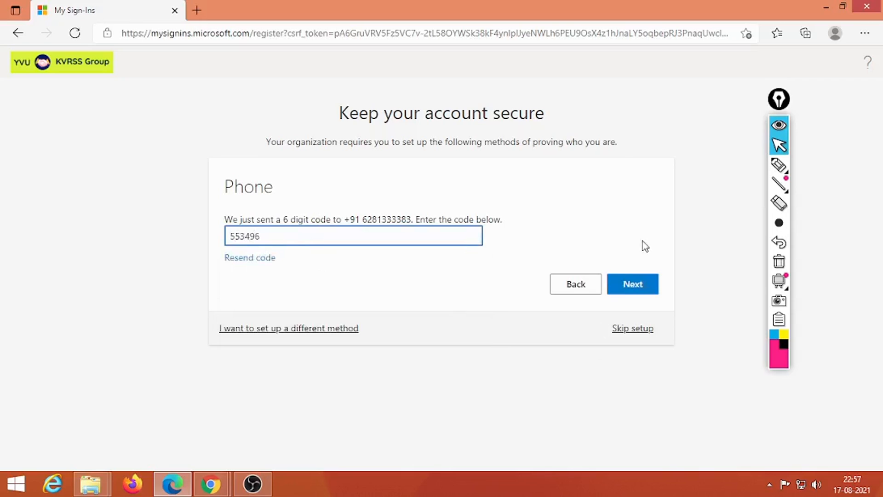
left_click(631, 290)
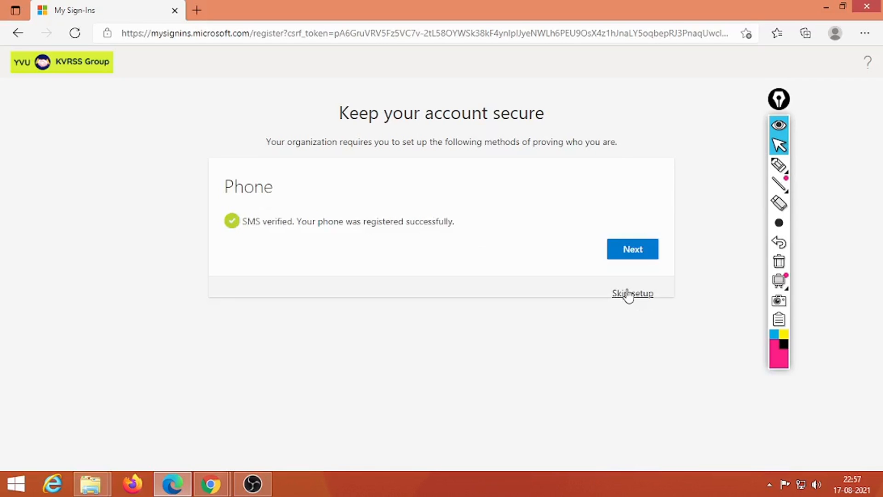
left_click(644, 255)
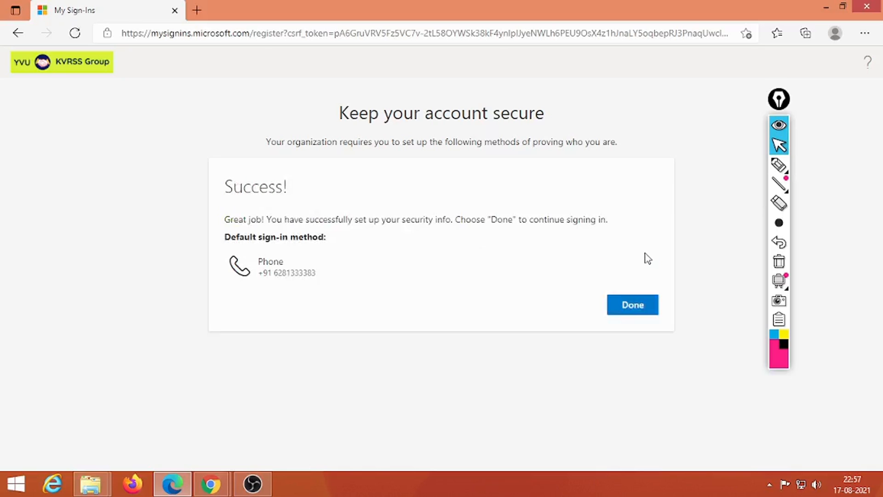
left_click(634, 315)
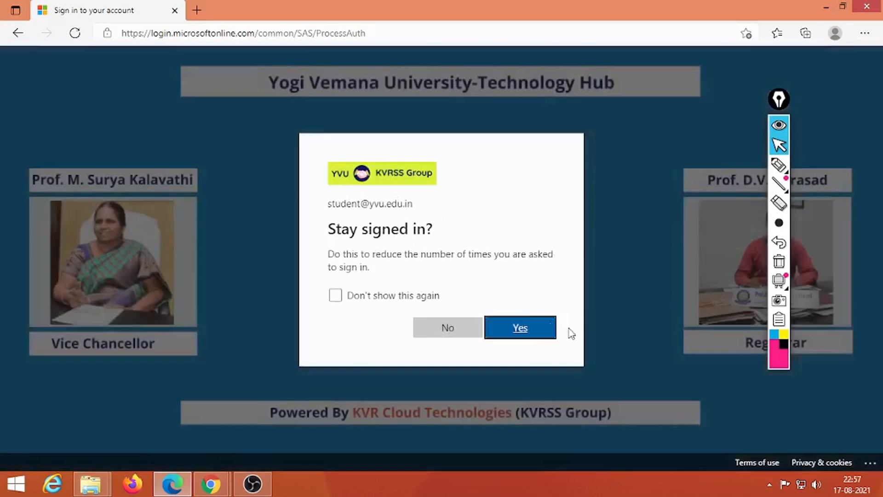
Decline staying signed in, then open Calendar once Teams loads the General channel.
left_click(450, 333)
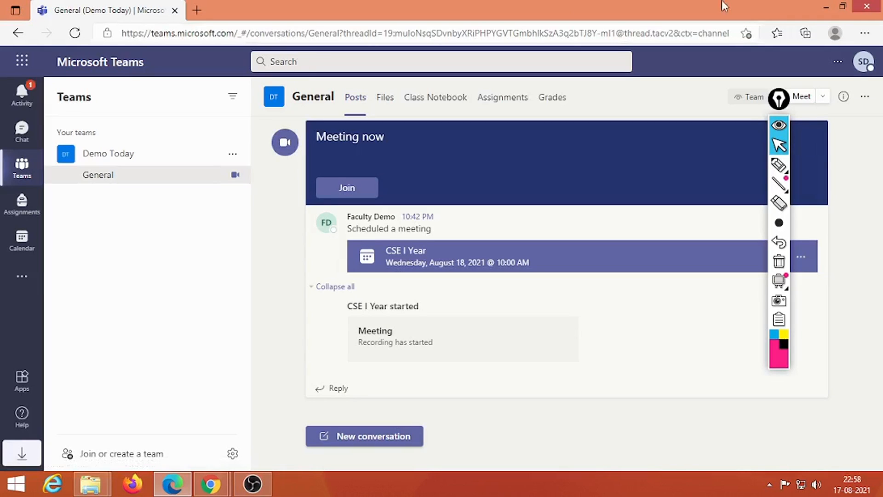
left_click(20, 240)
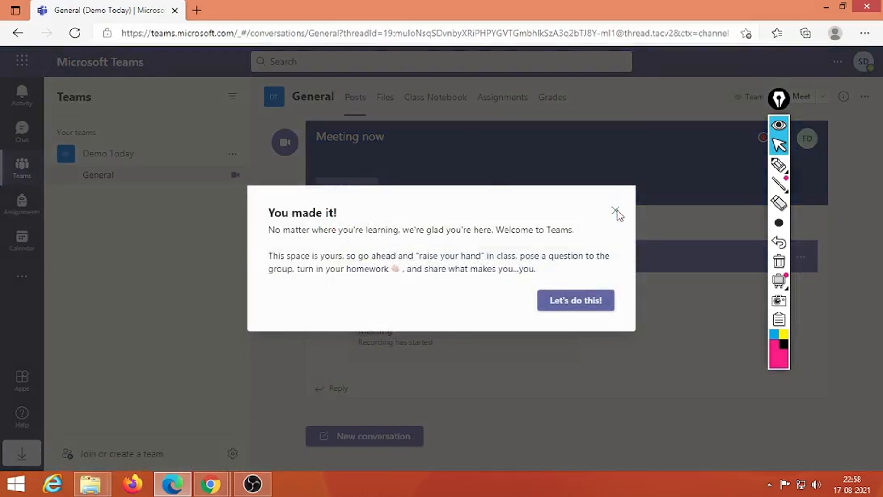
Close the welcome dialog and scroll the Calendar work week to Wednesday 18 at 10 AM.
left_click(616, 134)
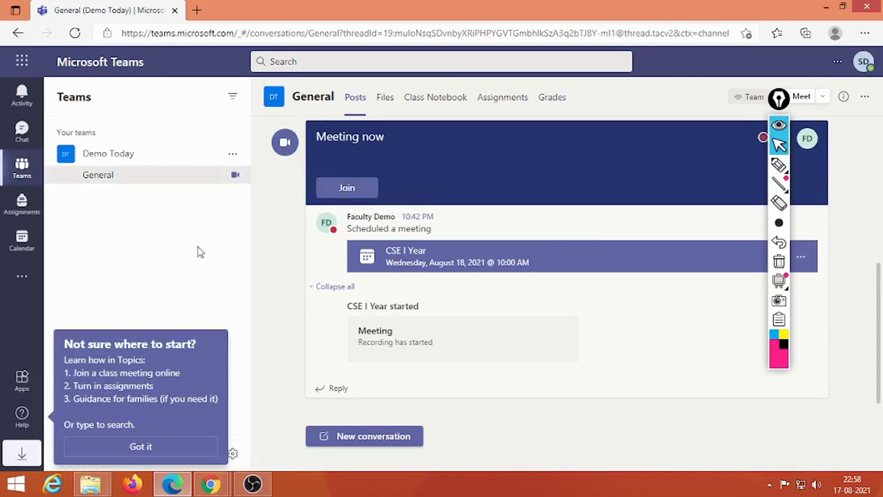
left_click(22, 239)
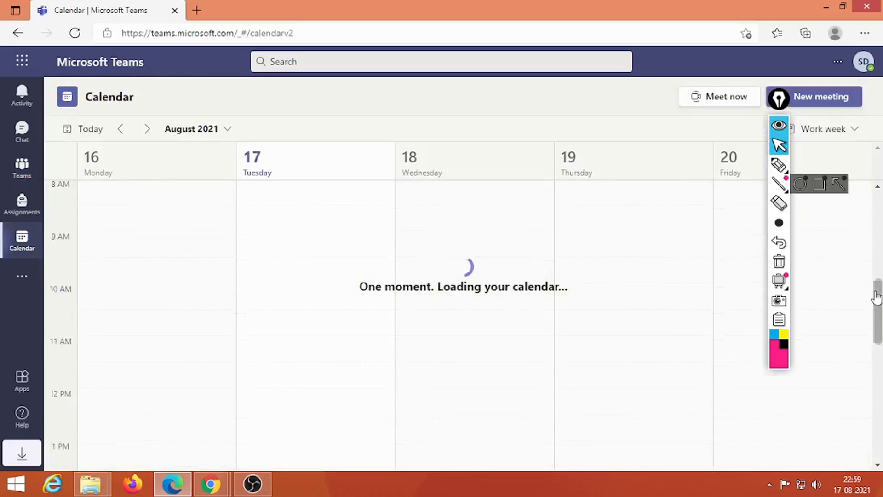
left_click_drag(876, 297, 878, 311)
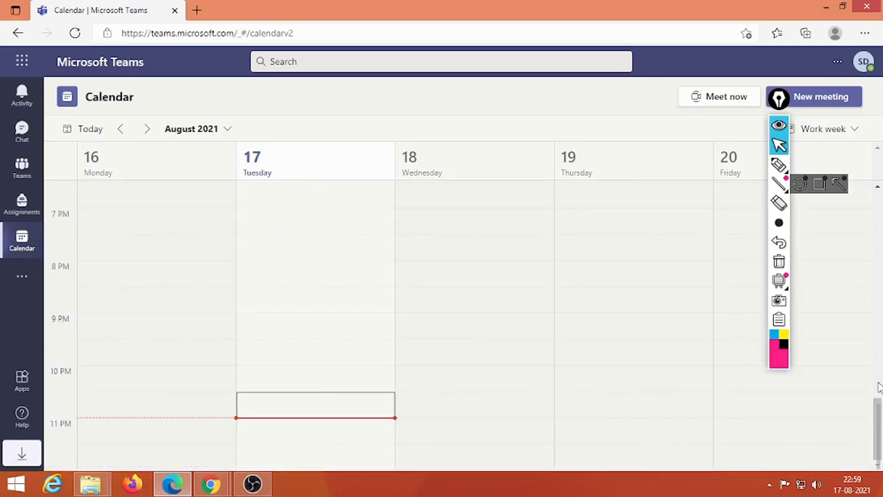
left_click_drag(878, 400, 880, 265)
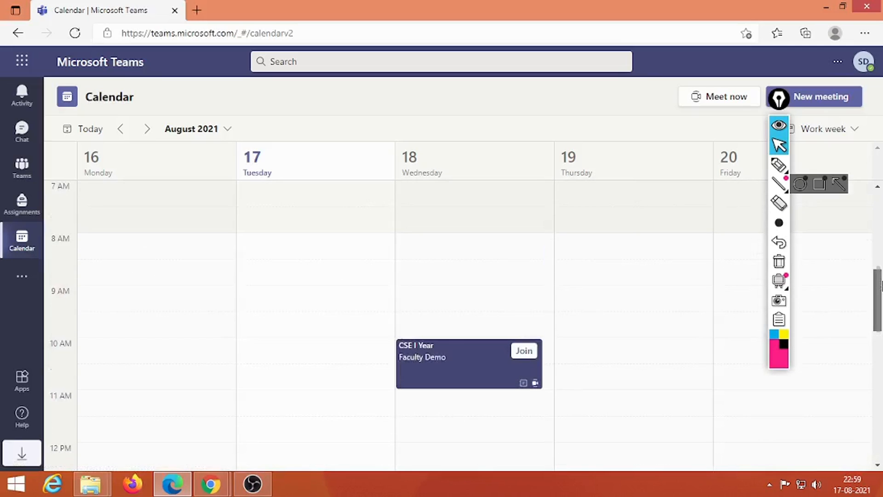
Join the CSE I Year meeting with camera and microphone off, and dismiss the recording notice.
left_click(525, 352)
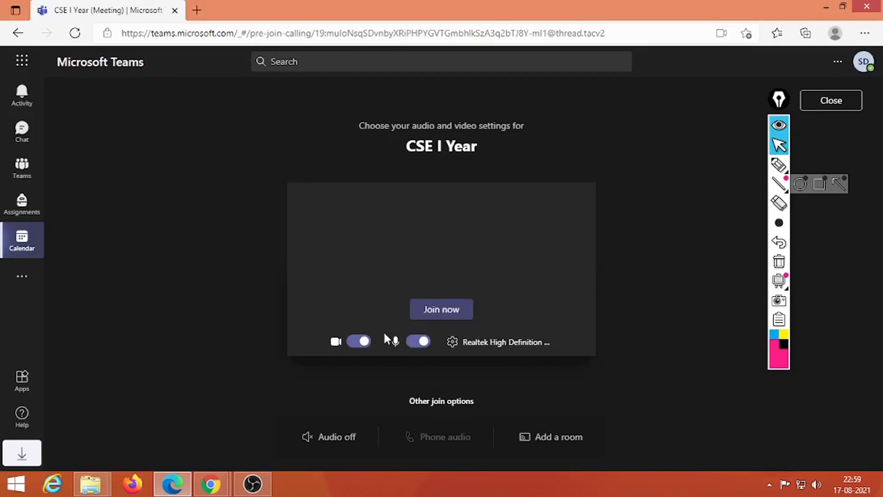
left_click(420, 337)
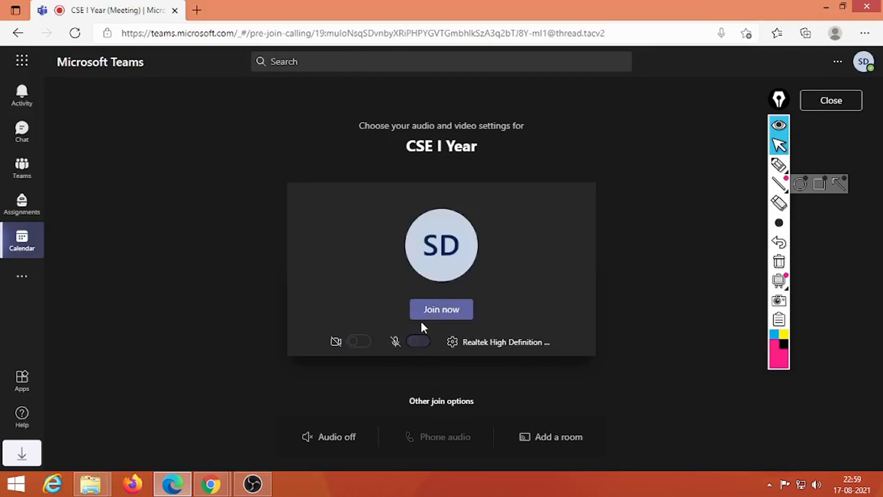
left_click(427, 312)
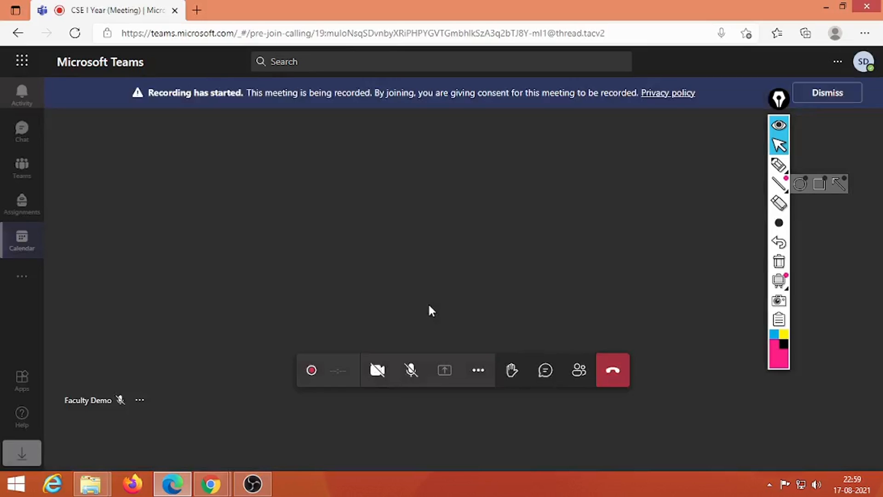
left_click(829, 93)
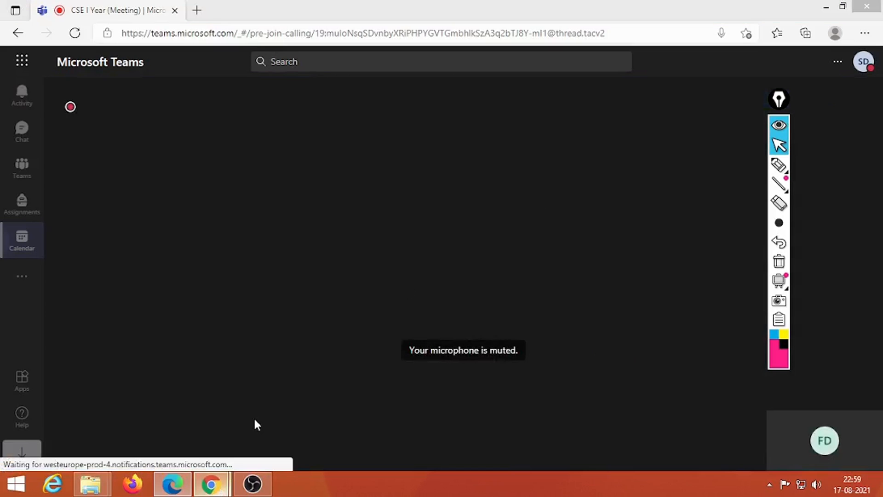
Switch to the organizer's Teams meeting window showing the whiteboard and People panel.
mouse_move(211, 483)
left_click(267, 419)
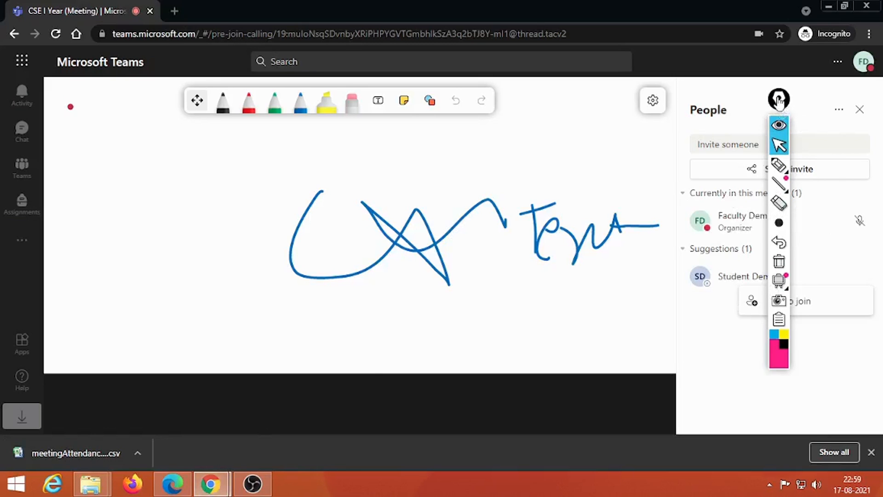
left_click_drag(779, 99, 356, 99)
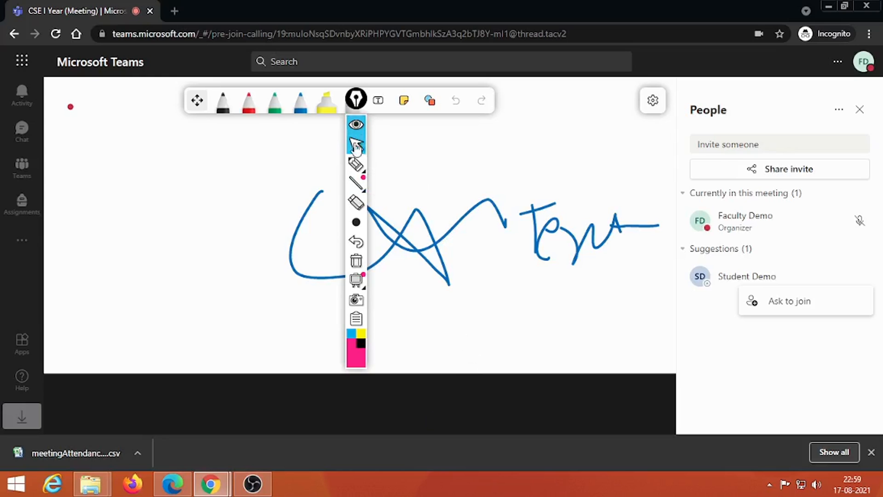
left_click_drag(357, 99, 53, 112)
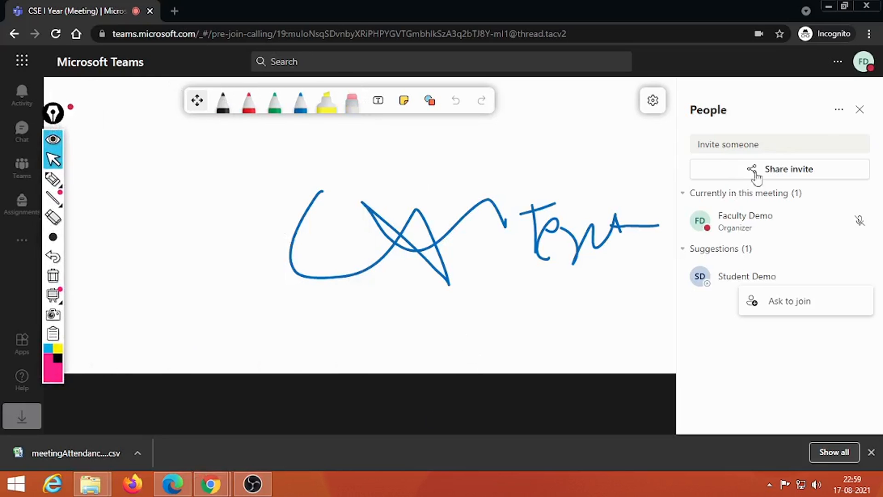
Close the People list, open and close the whiteboard settings, then show meeting participants.
left_click(861, 112)
left_click(852, 108)
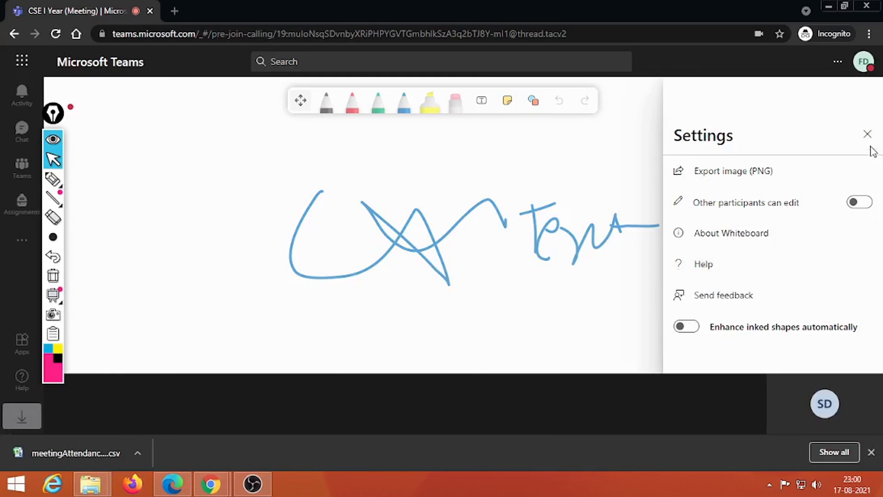
left_click(865, 129)
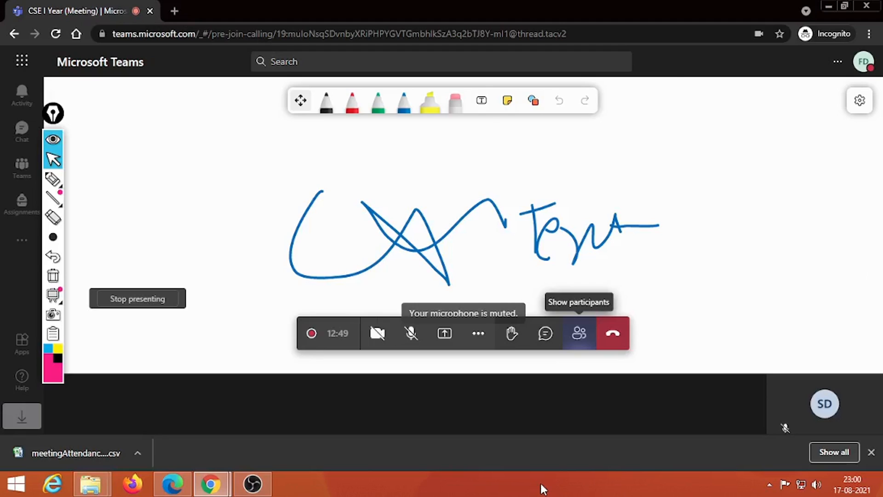
left_click(579, 333)
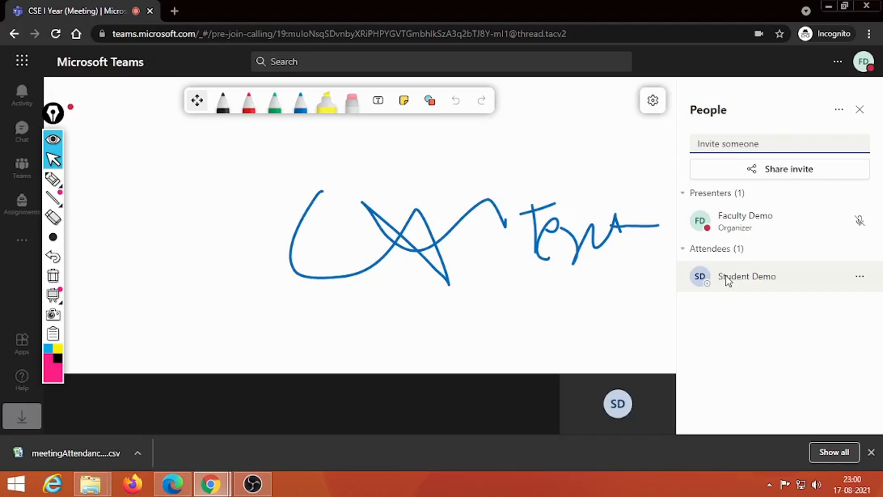
Make the student participant a presenter and confirm the role change.
left_click(859, 276)
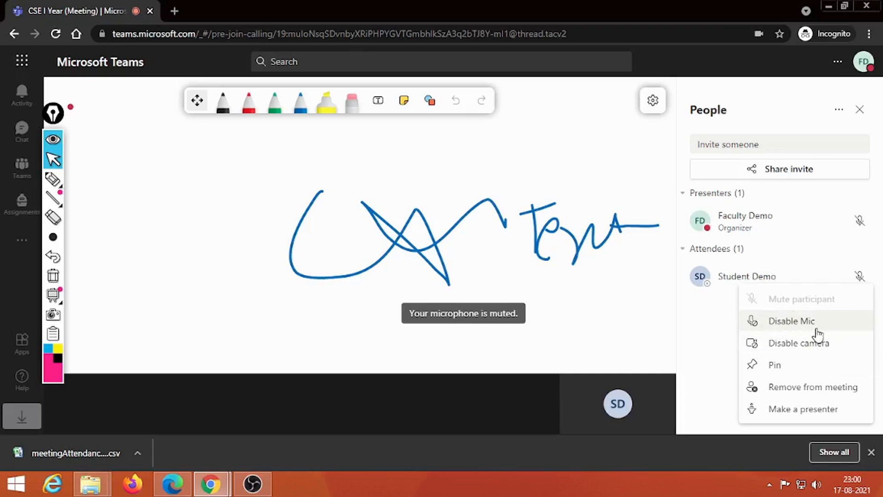
left_click(792, 410)
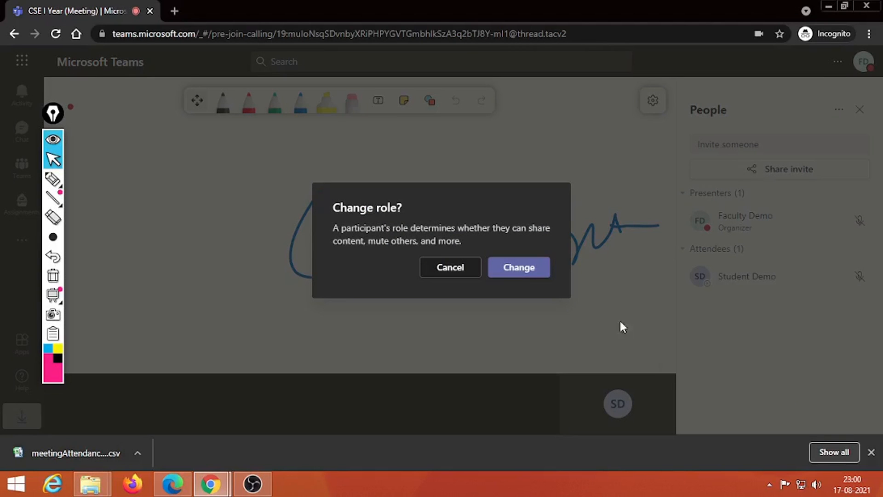
left_click(527, 272)
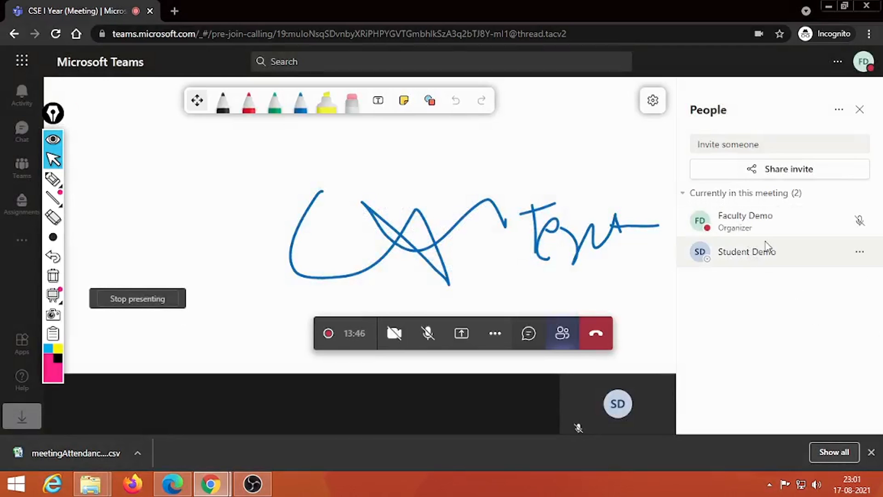
In the student's window, dismiss the read-only whiteboard notice, then return to the faculty's meeting window.
left_click(177, 484)
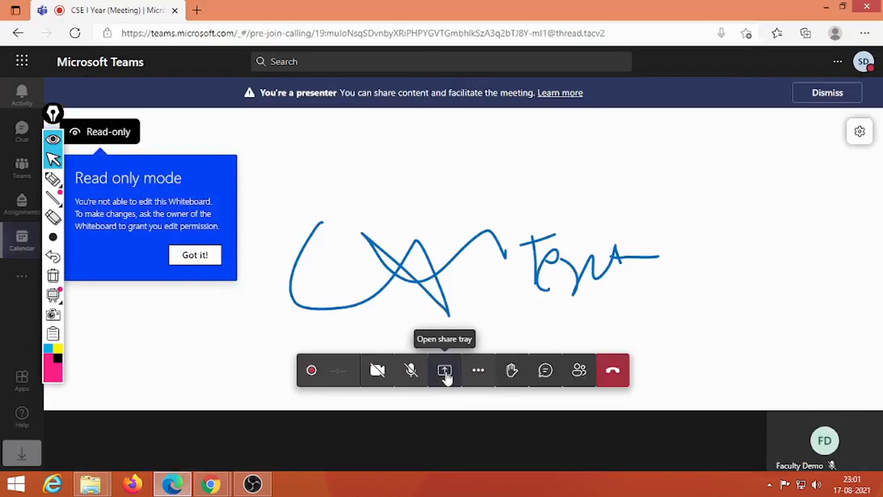
left_click(445, 371)
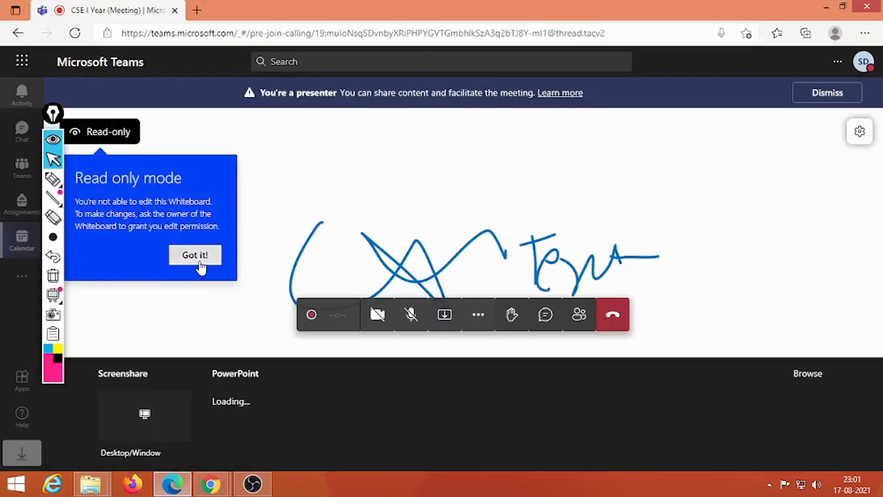
left_click(198, 258)
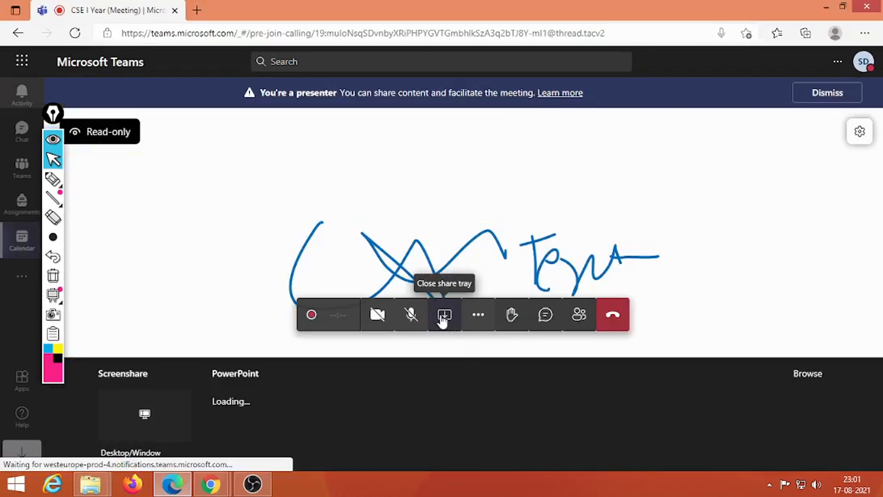
mouse_move(210, 483)
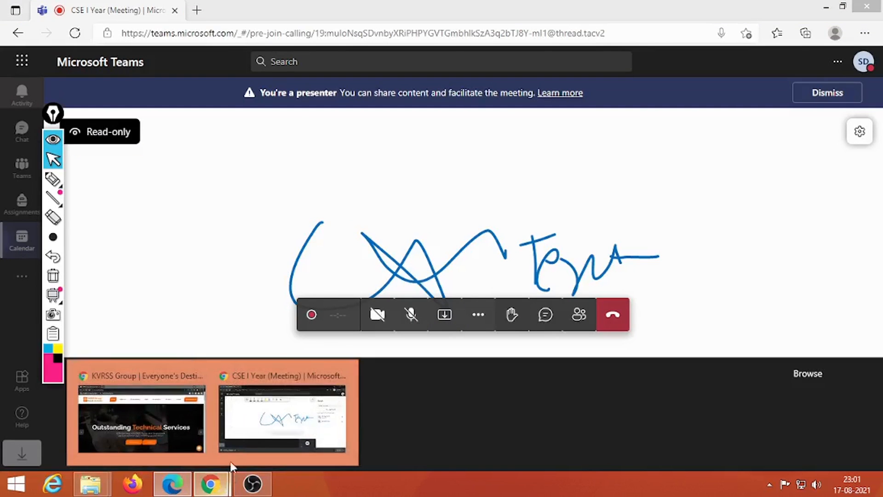
left_click(283, 414)
Change the student from presenter to attendee and confirm the role change.
mouse_move(856, 255)
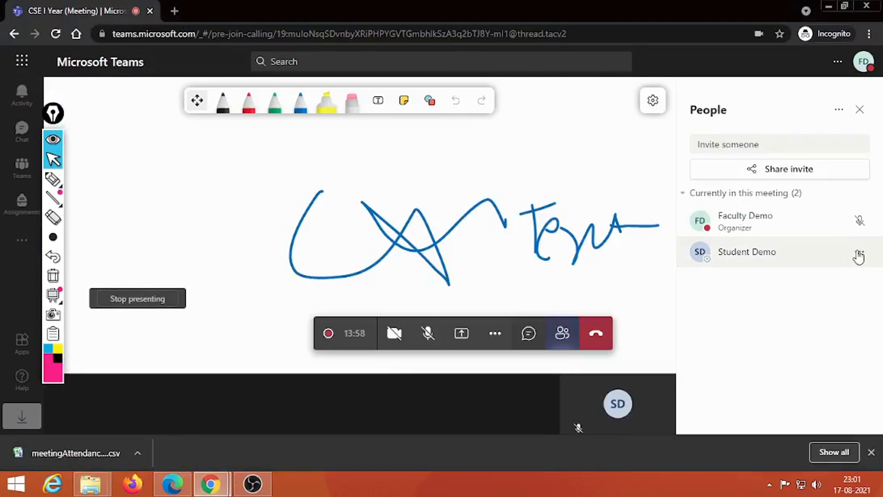
left_click(858, 255)
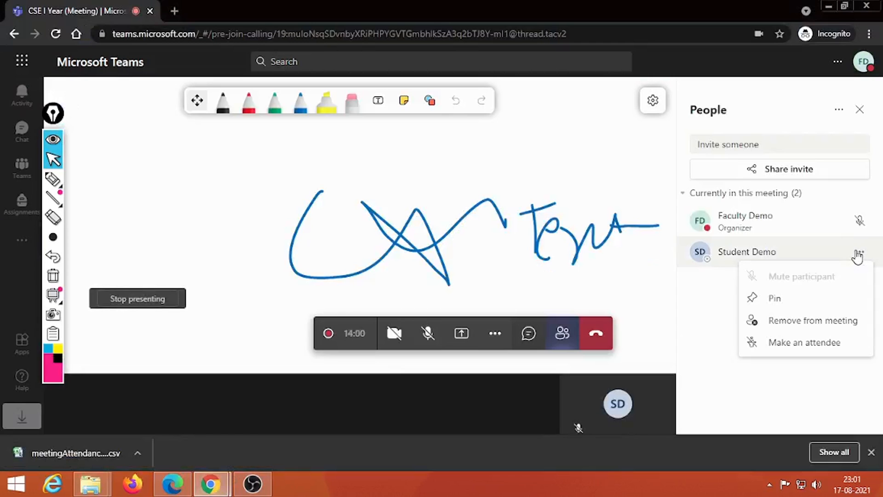
left_click(800, 347)
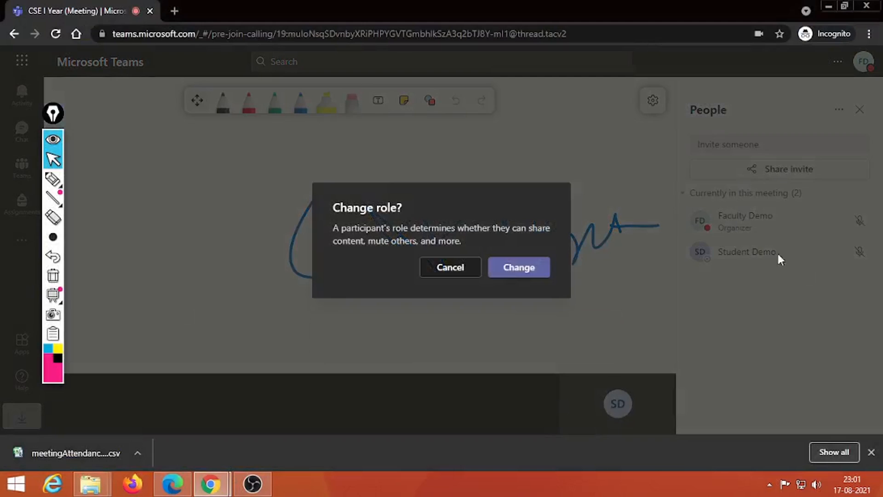
left_click(535, 268)
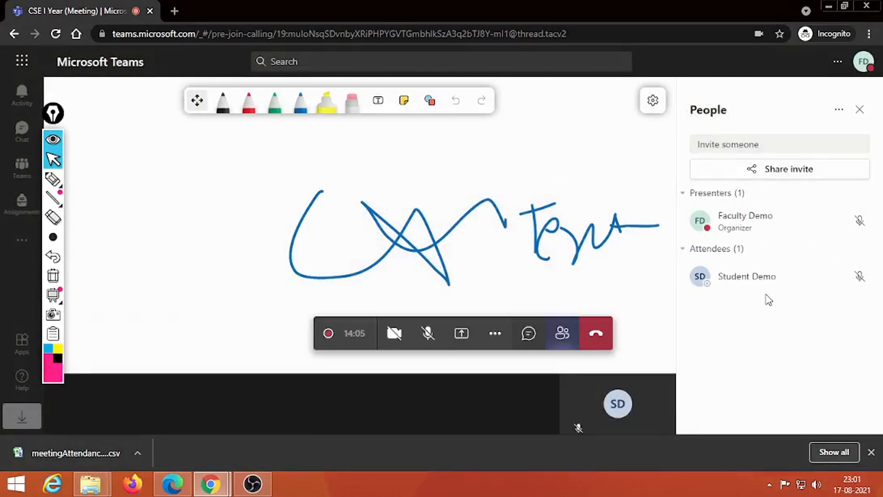
Check the student's meeting window, then return to the faculty's meeting window.
left_click(177, 483)
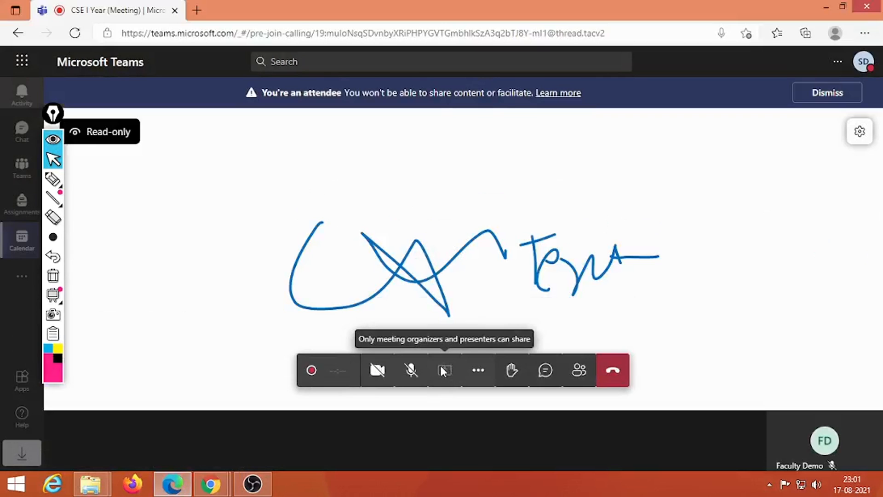
left_click(251, 490)
left_click(182, 486)
left_click(206, 489)
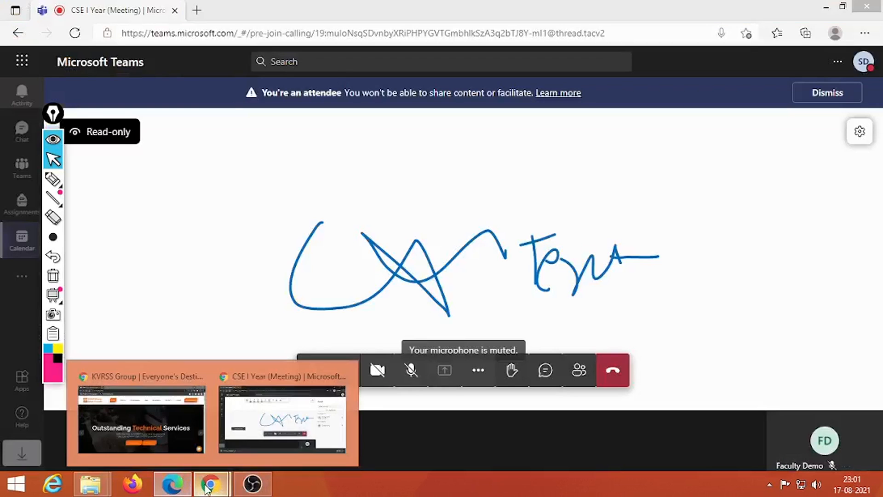
left_click(276, 421)
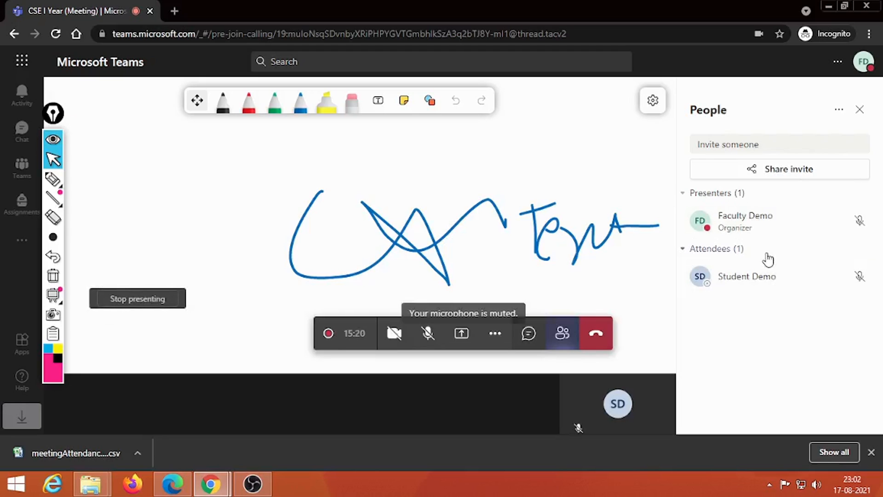
End the CSE I Year meeting for everyone from the More actions menu.
left_click(497, 340)
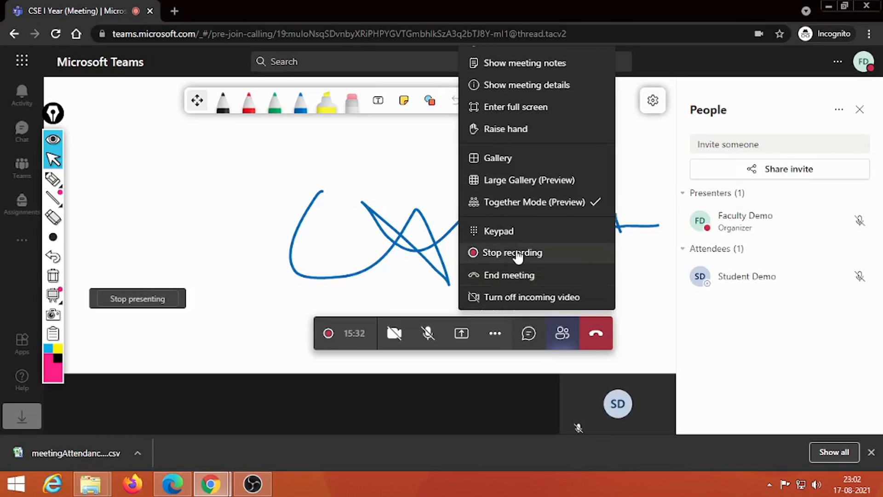
left_click(508, 280)
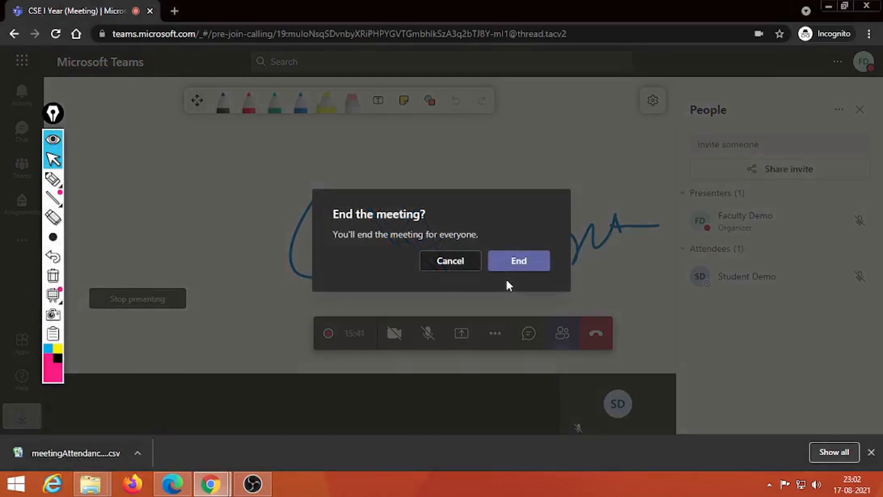
left_click(525, 264)
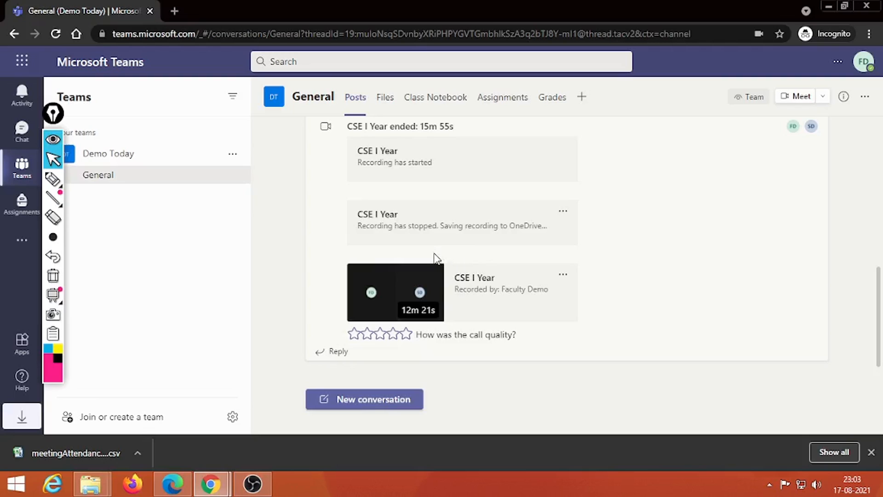
Give the call quality four stars, then go back via Assignments to the General channel.
left_click(393, 334)
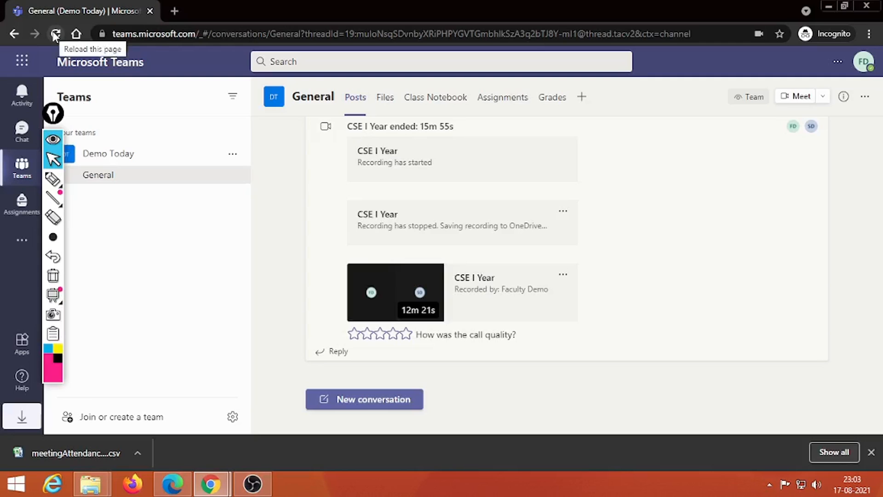
left_click(20, 208)
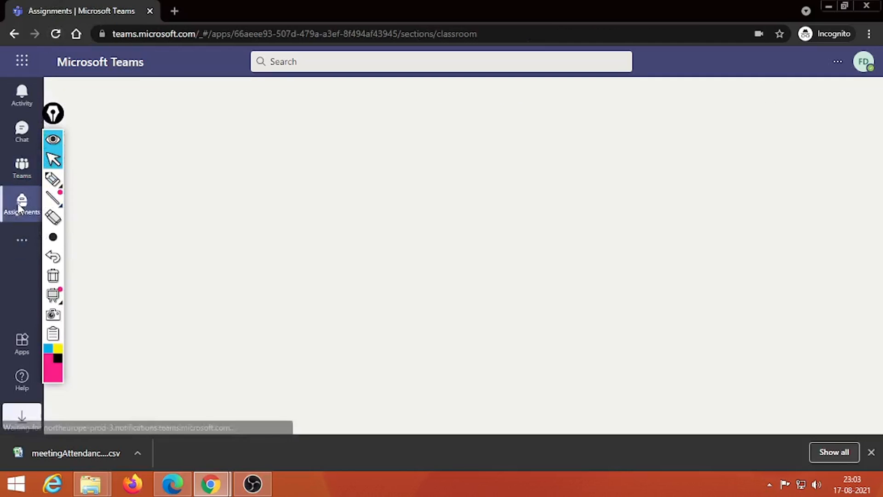
left_click(16, 175)
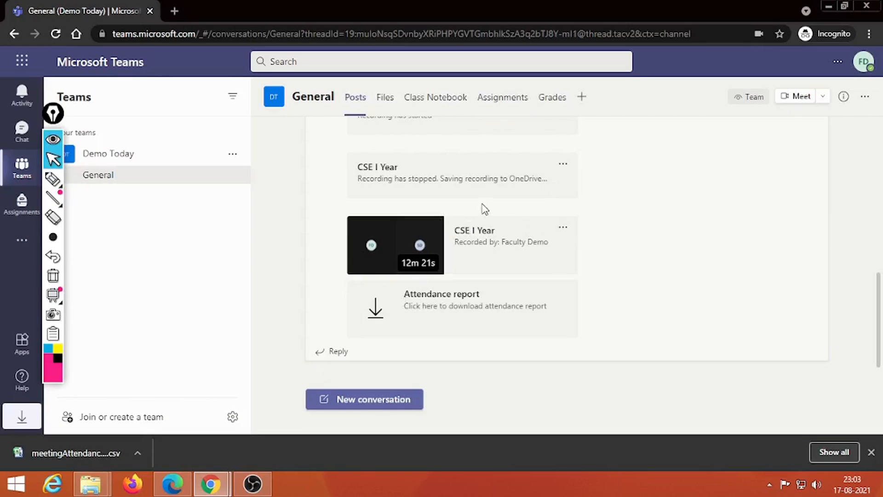
Download the meetingAttendance CSV from the Attendance report card and dismiss the download notification.
left_click(451, 300)
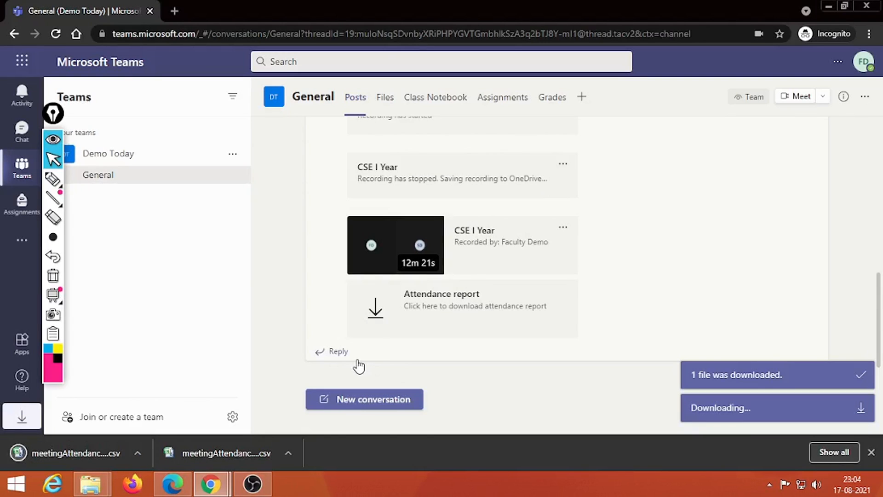
left_click(862, 374)
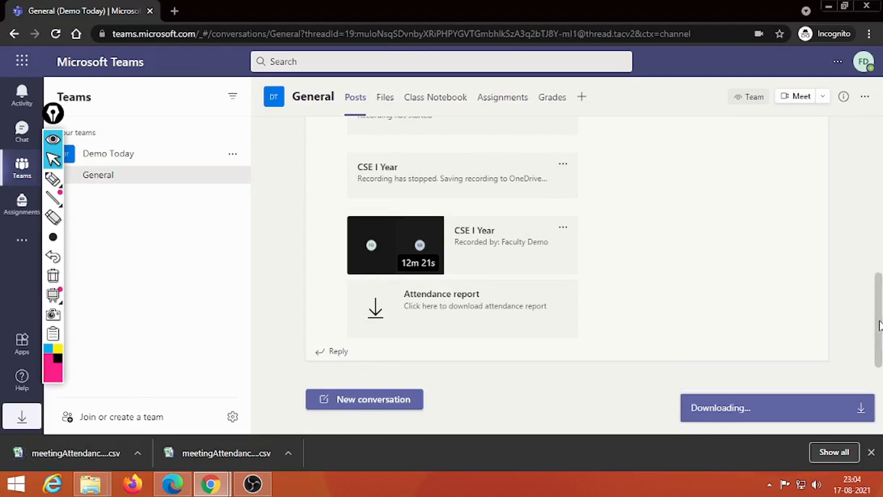
scroll(881, 312, "up", 1)
left_click_drag(881, 312, 881, 329)
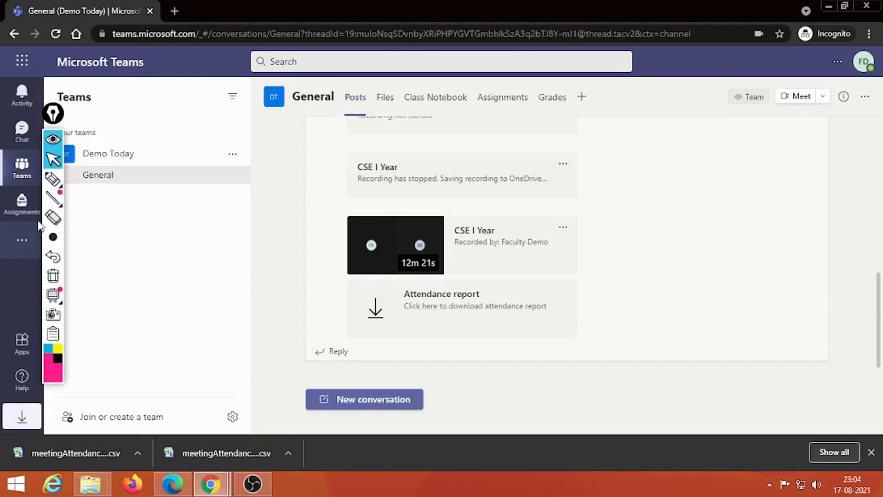
Circle the General channel's tabs in pink with the highlighter, then stop annotating.
left_click(53, 179)
mouse_move(251, 76)
left_mouse_down()
mouse_move(459, 122)
mouse_move(611, 97)
mouse_move(249, 82)
left_mouse_up()
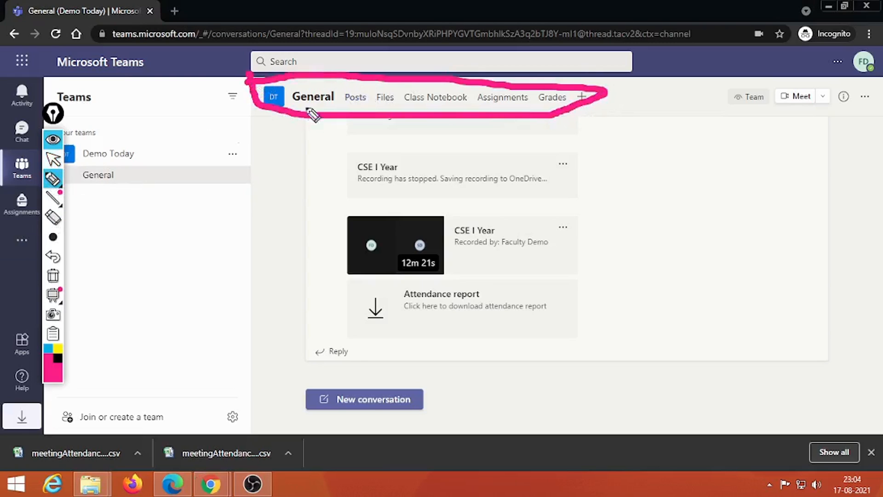
mouse_move(53, 180)
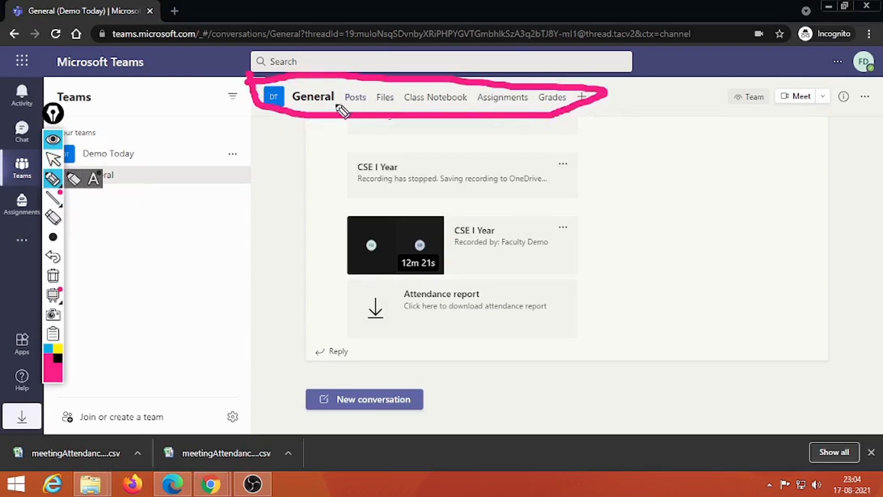
left_click(54, 159)
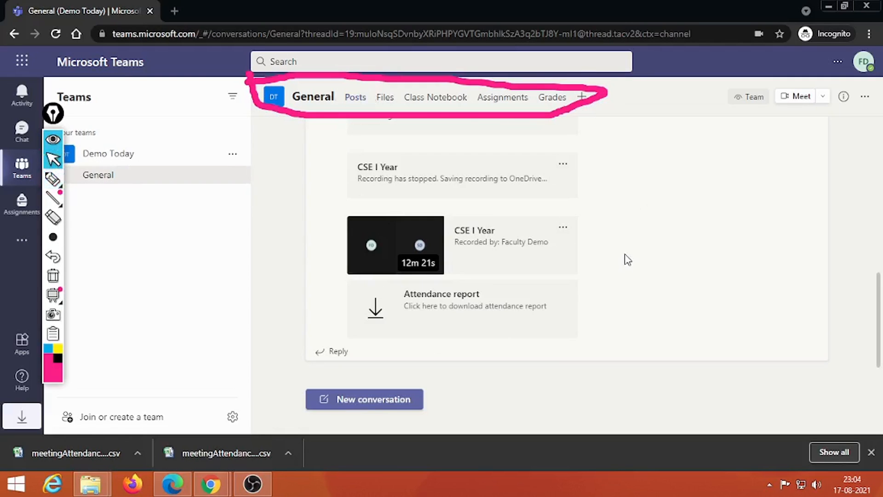
Open the General channel's Files Recordings folder, then open and close the additional apps list.
left_click(385, 97)
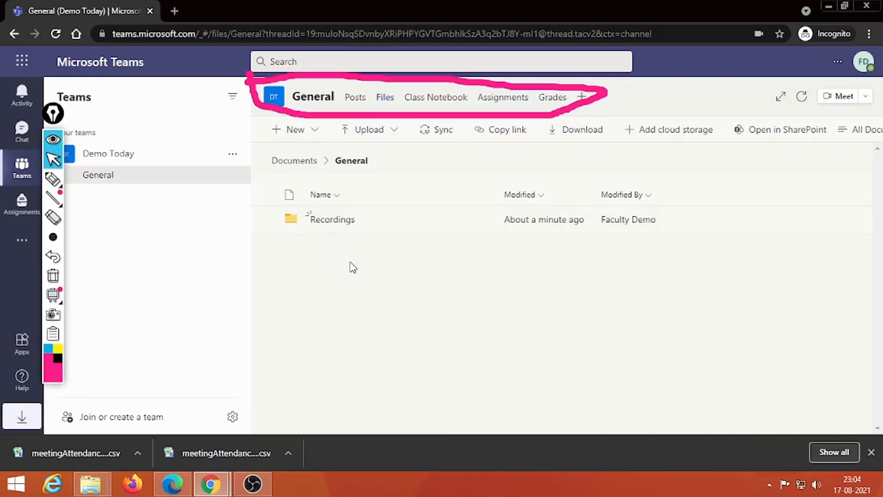
left_click(333, 220)
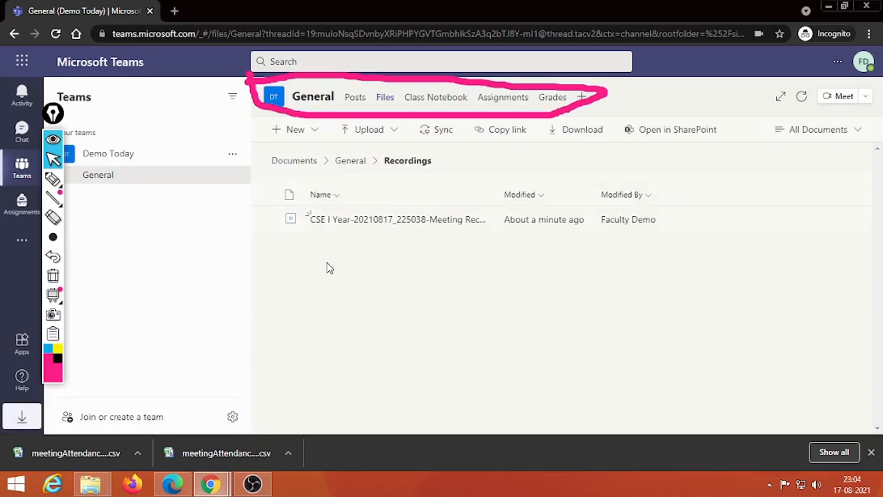
left_click(27, 248)
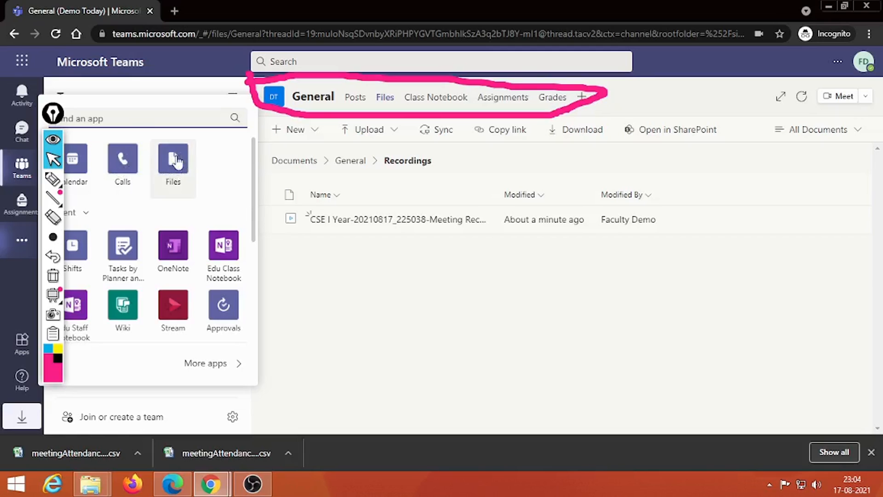
left_click(437, 377)
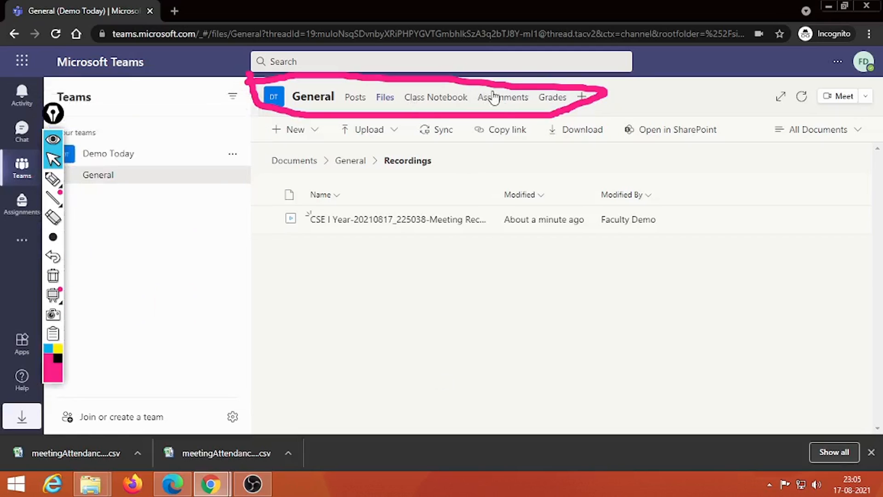